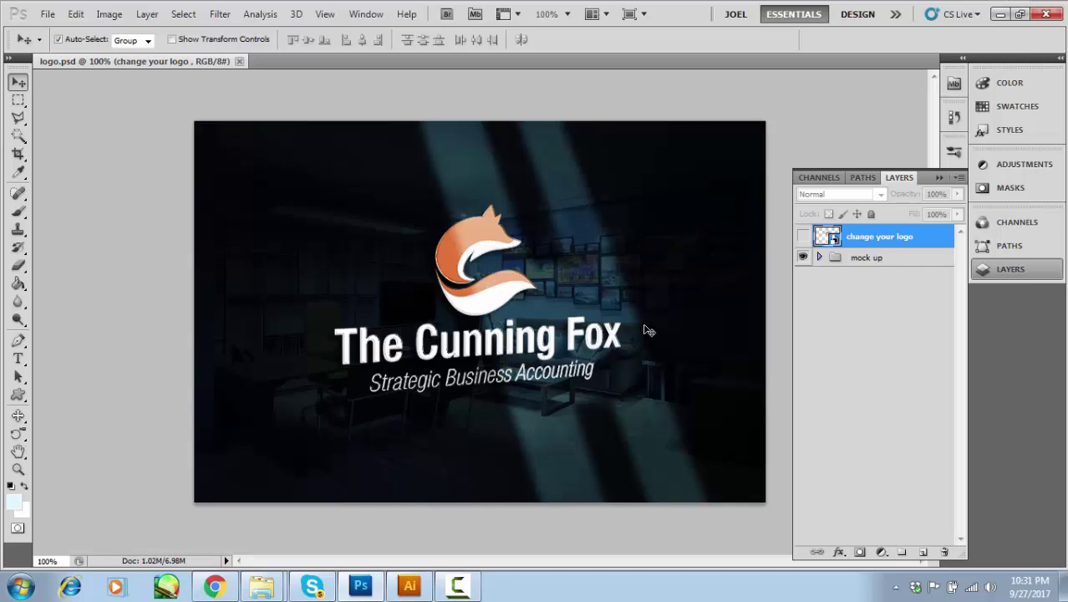
Switch to the cunning fox.ai logo file in Illustrator.
{"action": "left_click", "coordinate": [409, 584]}
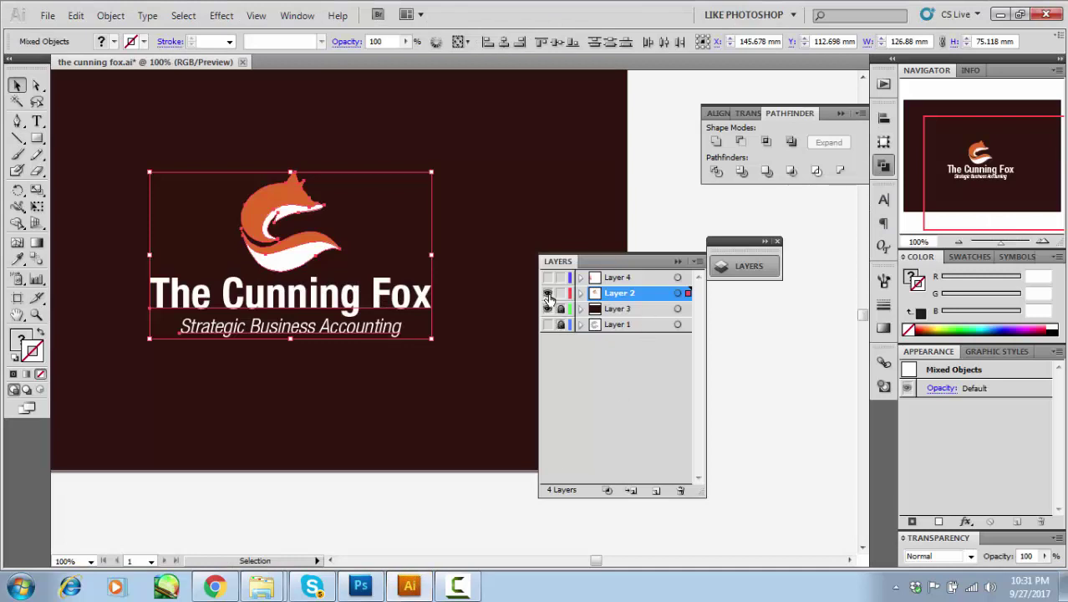
Hide Layer 2's curled fox, show Layer 4's chess-knight logo, copy it, and return to Photoshop.
{"action": "left_click", "coordinate": [548, 293]}
{"action": "left_click", "coordinate": [548, 277]}
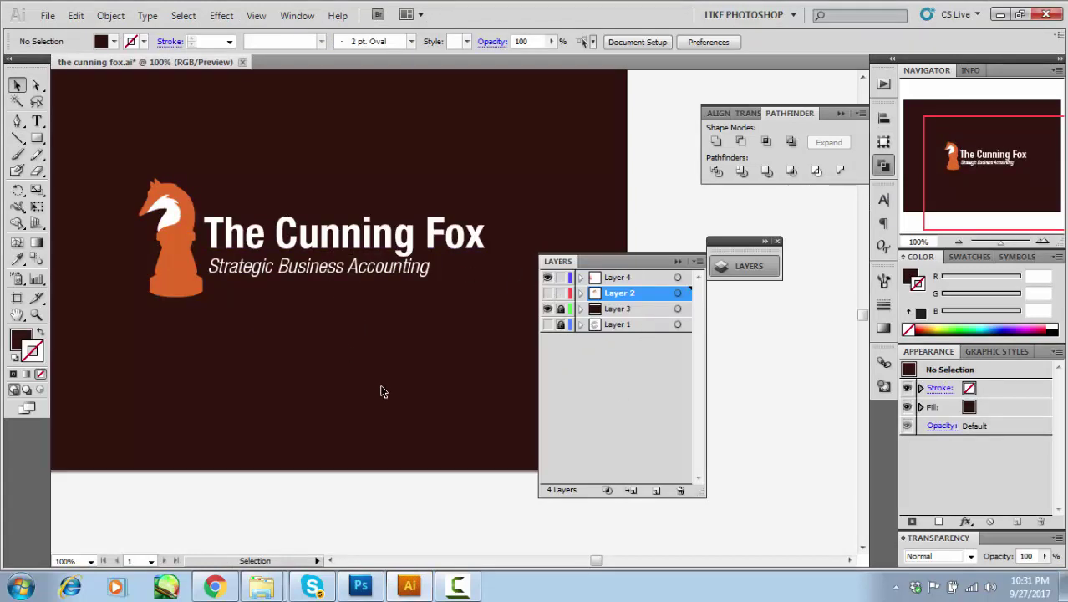
{"action": "left_click_drag", "start_coordinate": [118, 125], "coordinate": [519, 343]}
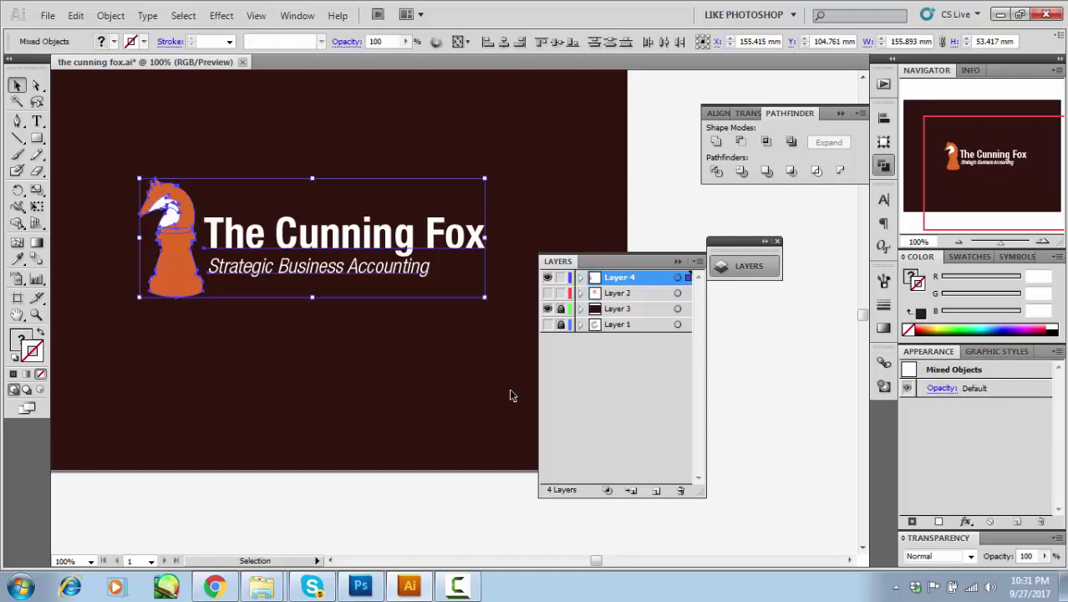
{"action": "left_click", "coordinate": [512, 393]}
{"action": "key", "text": "ctrl+a"}
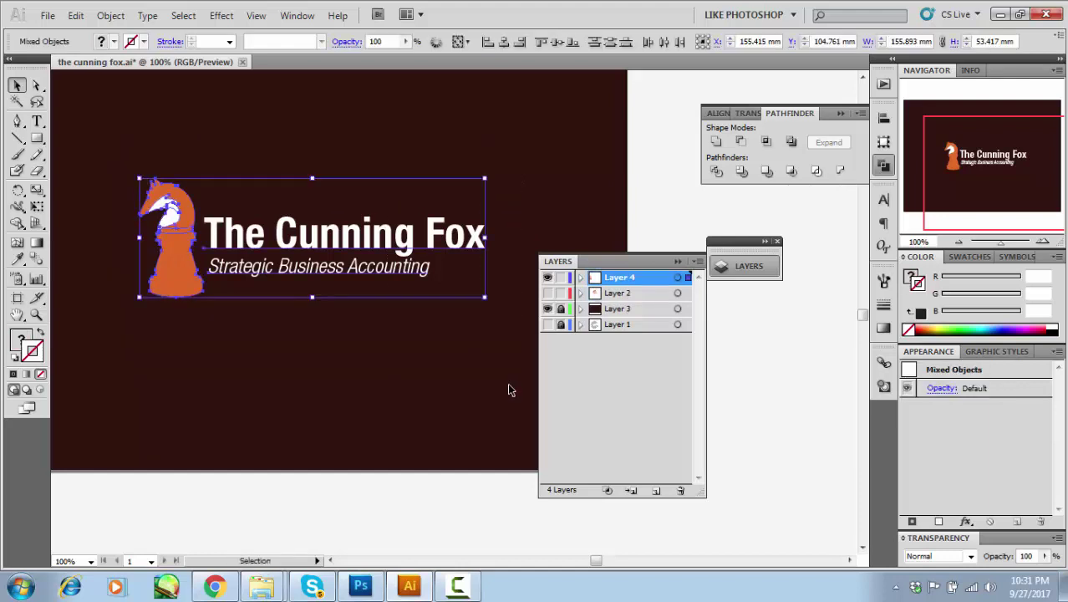
{"action": "left_click", "coordinate": [366, 588]}
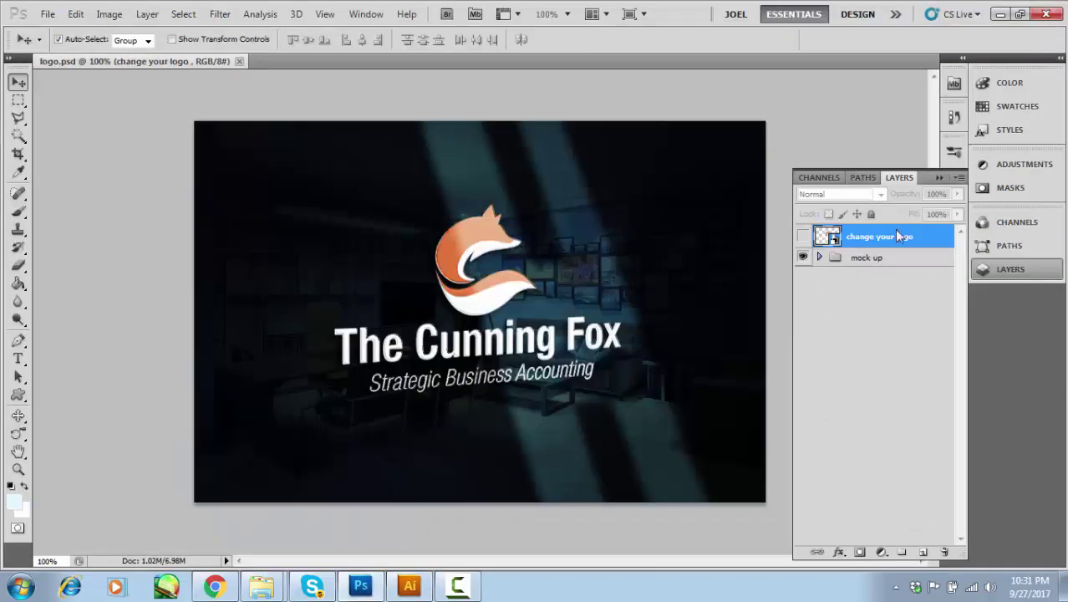
Open the 'change your logo' smart object and paste the knight logo in as a Smart Object.
{"action": "double_click", "coordinate": [829, 237]}
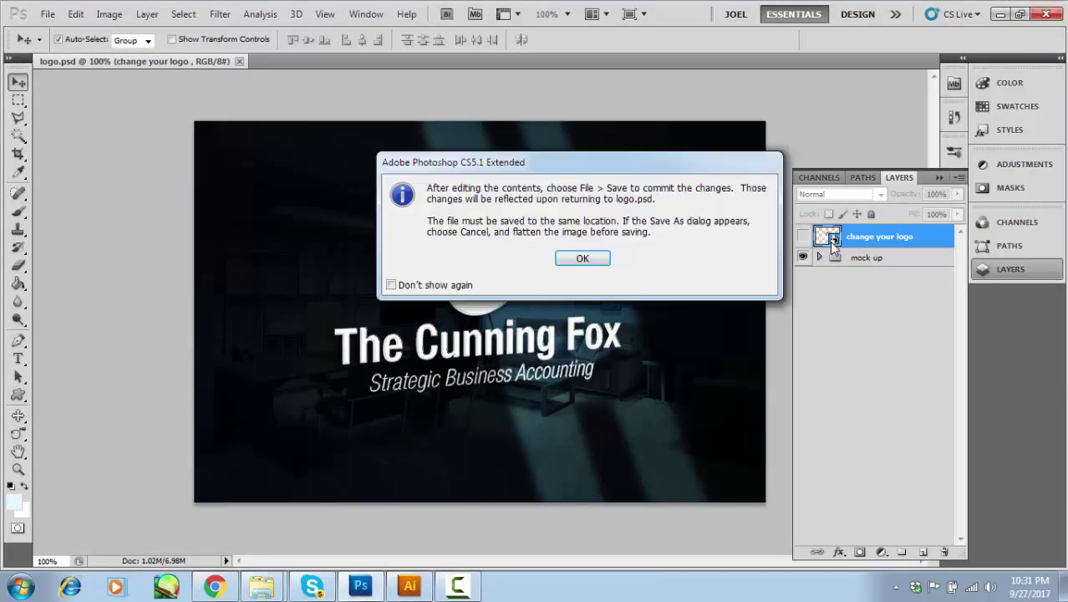
{"action": "left_click", "coordinate": [600, 259]}
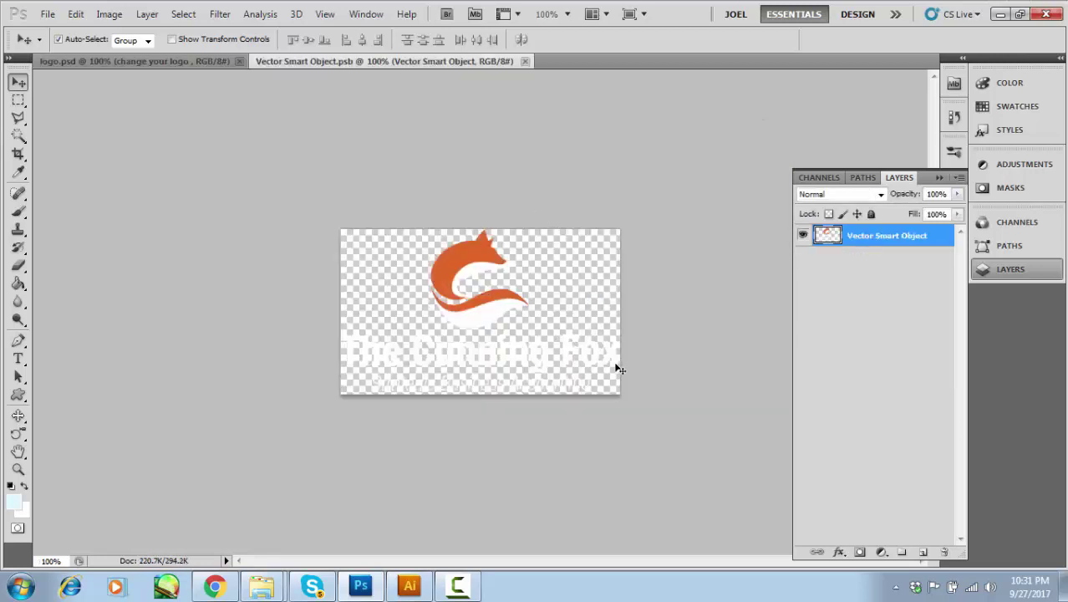
{"action": "key", "text": "ctrl+v"}
{"action": "left_click", "coordinate": [580, 189]}
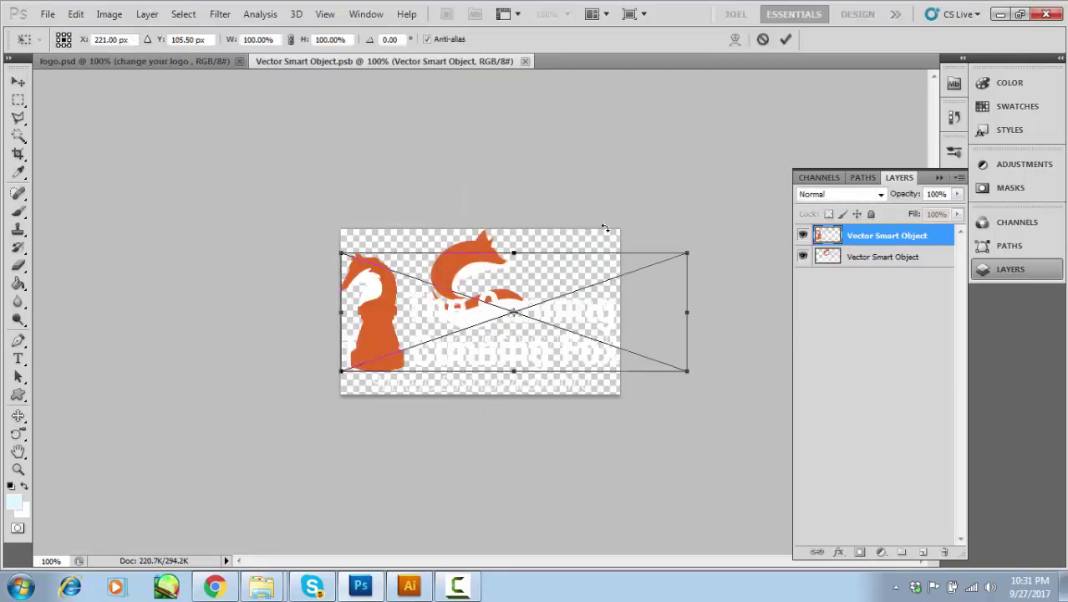
Scale the pasted logo to about 80.4% and nudge it into position.
{"action": "left_click_drag", "start_coordinate": [693, 376], "coordinate": [621, 361]}
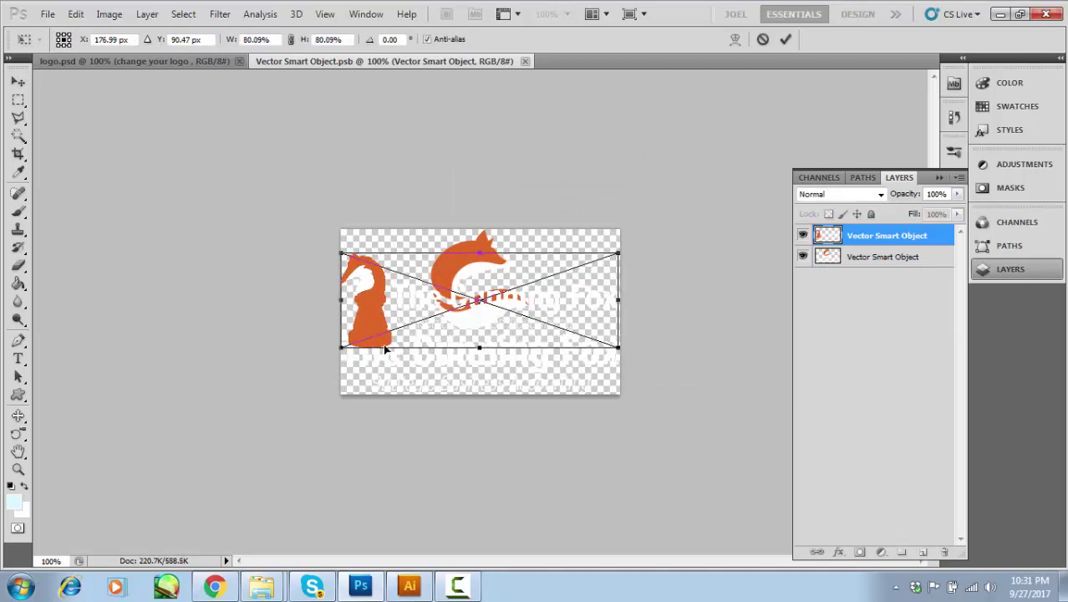
{"action": "left_click_drag", "start_coordinate": [342, 349], "coordinate": [344, 347]}
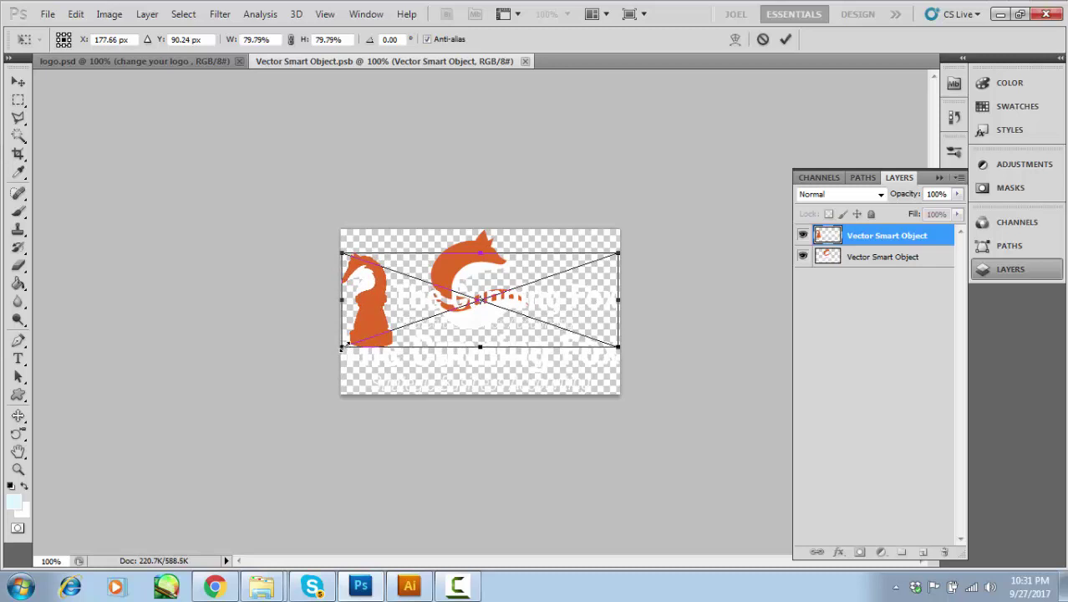
{"action": "left_click_drag", "start_coordinate": [473, 322], "coordinate": [477, 319]}
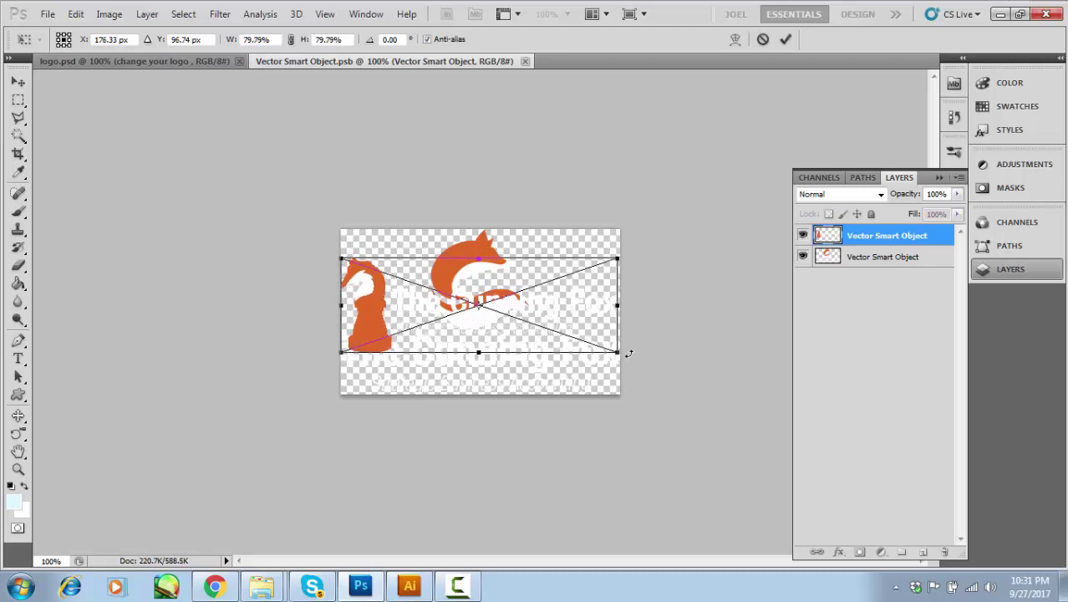
{"action": "left_click_drag", "start_coordinate": [621, 357], "coordinate": [623, 358]}
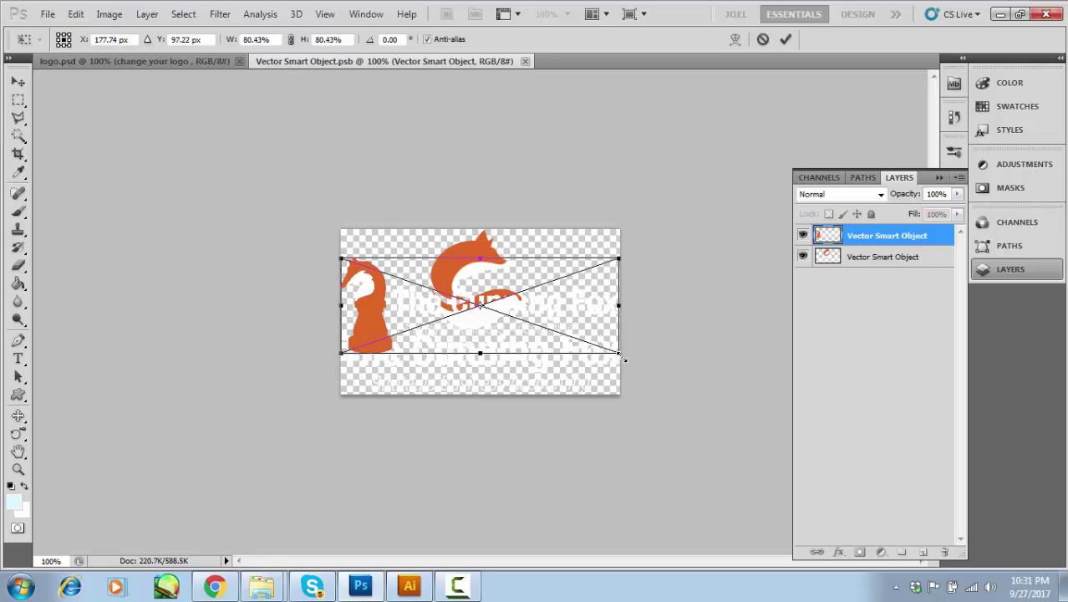
{"action": "key", "text": "Right"}
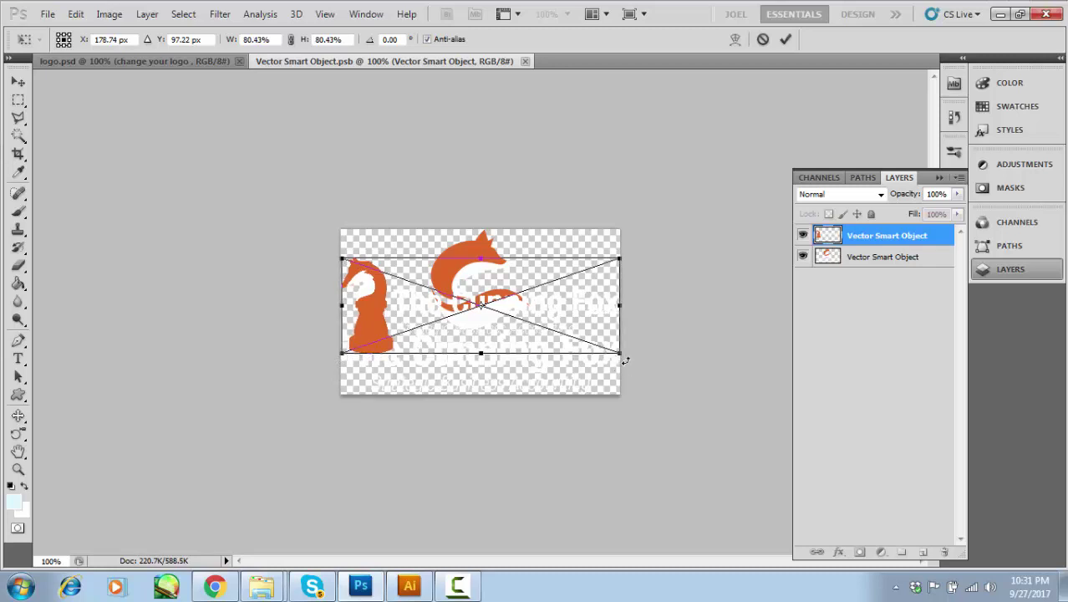
{"action": "key", "text": "Return"}
Hide the old curled fox layer and save the changes back into logo.psd.
{"action": "left_click", "coordinate": [803, 256]}
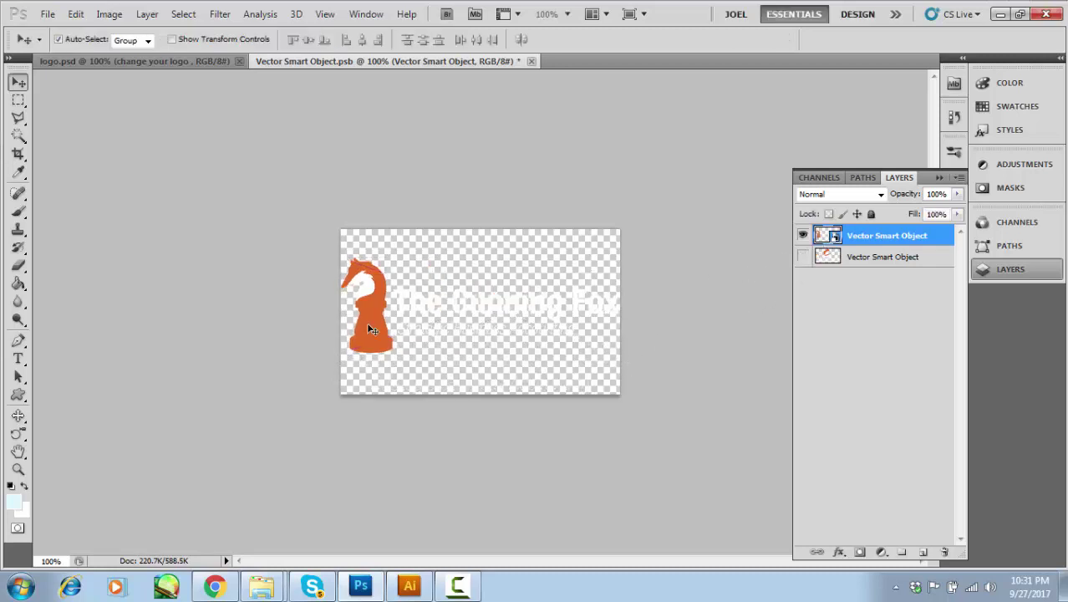
{"action": "left_click", "coordinate": [531, 61]}
{"action": "left_click", "coordinate": [462, 237]}
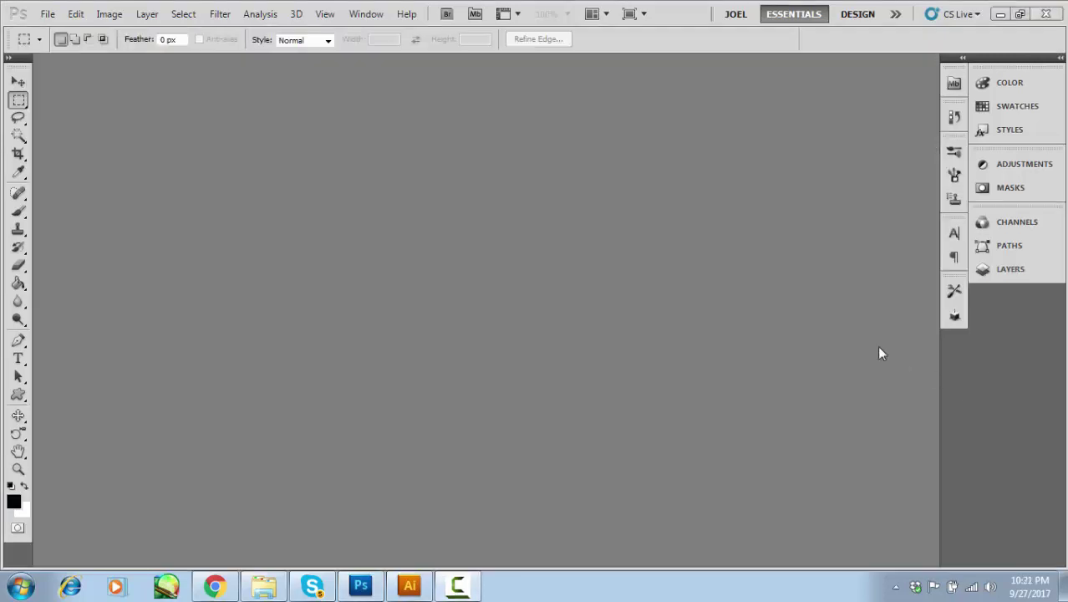
Look through Photoshop's File menu commands.
{"action": "left_click", "coordinate": [48, 14]}
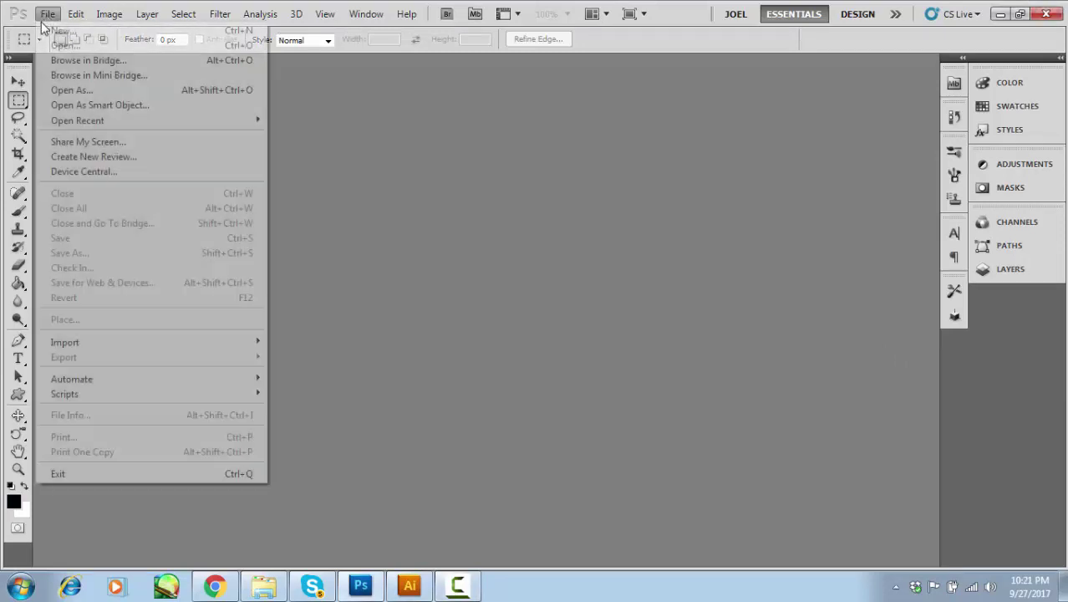
Open Blue-Office-Room-Design from the logo mock up folder by dragging it into Photoshop.
{"action": "mouse_move", "coordinate": [109, 14]}
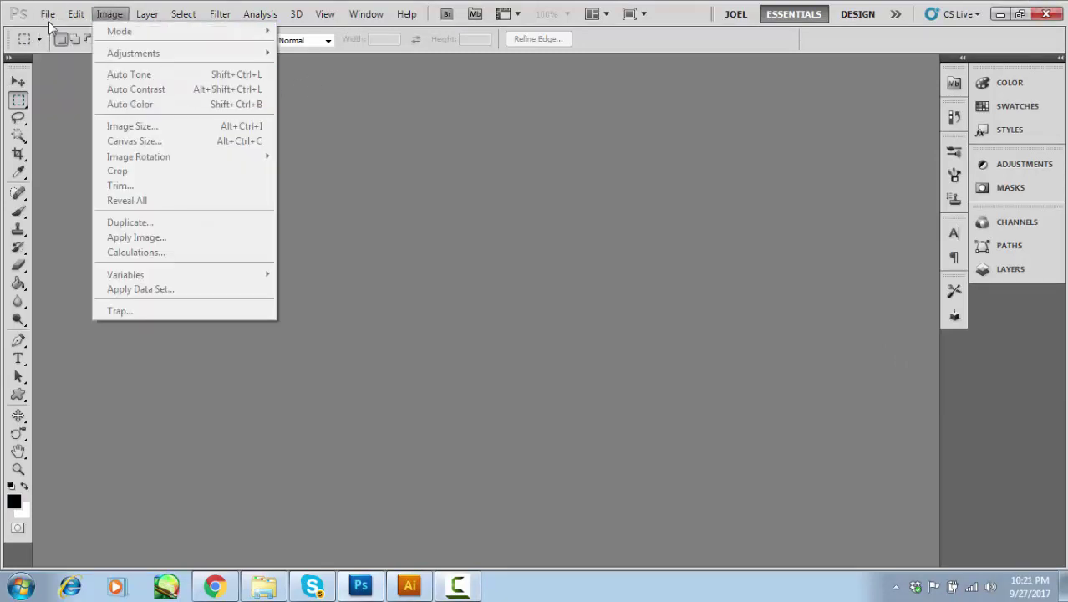
{"action": "mouse_move", "coordinate": [48, 14]}
{"action": "left_click", "coordinate": [1001, 14]}
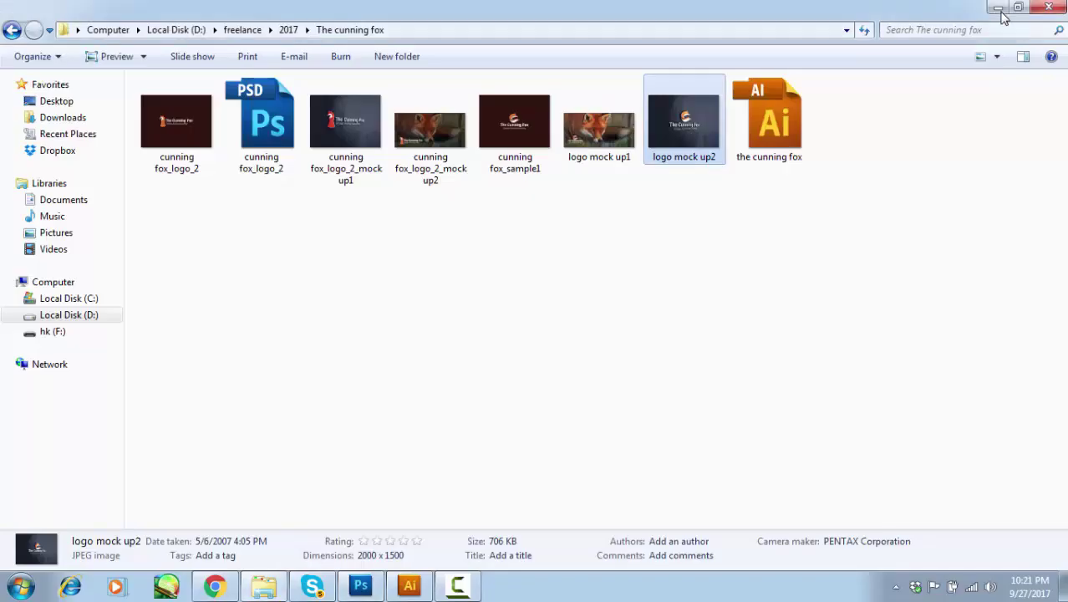
{"action": "left_click", "coordinate": [994, 12]}
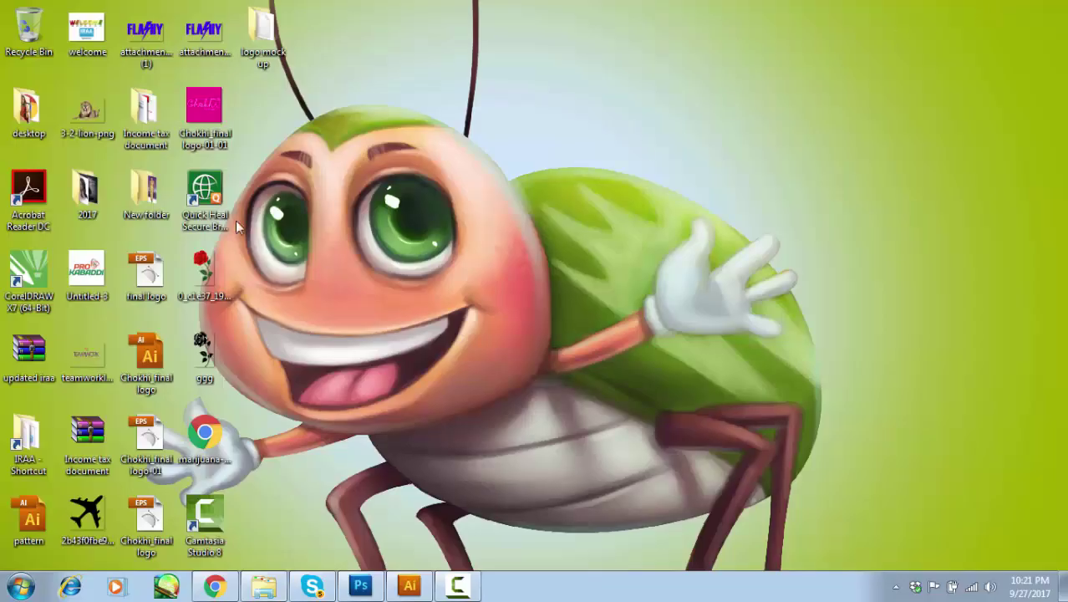
{"action": "double_click", "coordinate": [263, 37]}
{"action": "left_click", "coordinate": [543, 301]}
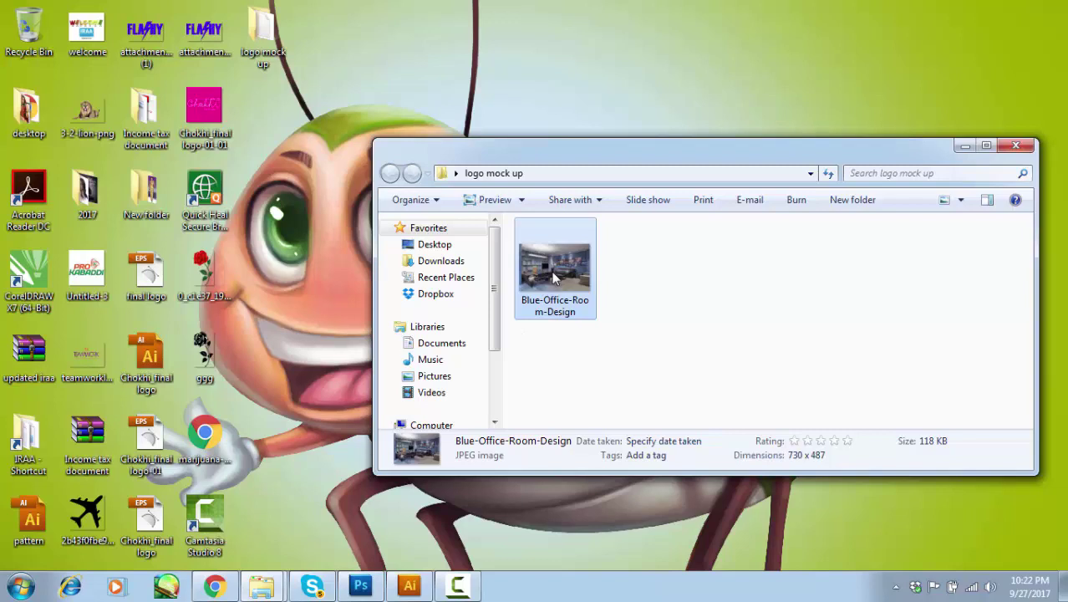
{"action": "left_click_drag", "start_coordinate": [554, 279], "coordinate": [404, 286]}
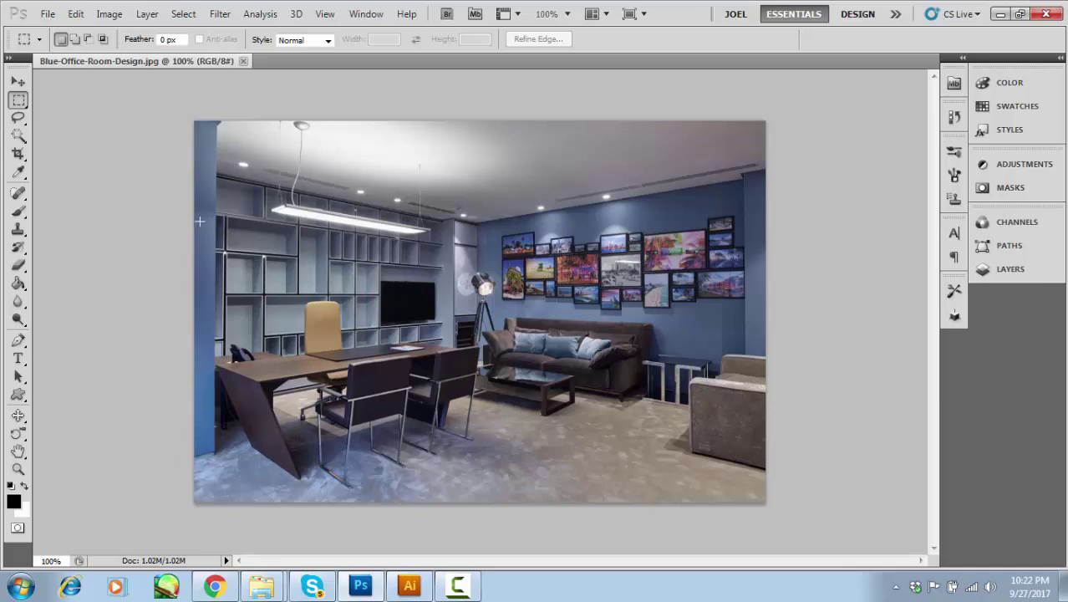
Add an empty Layer 1 above the office photo's Background.
{"action": "key", "text": "v"}
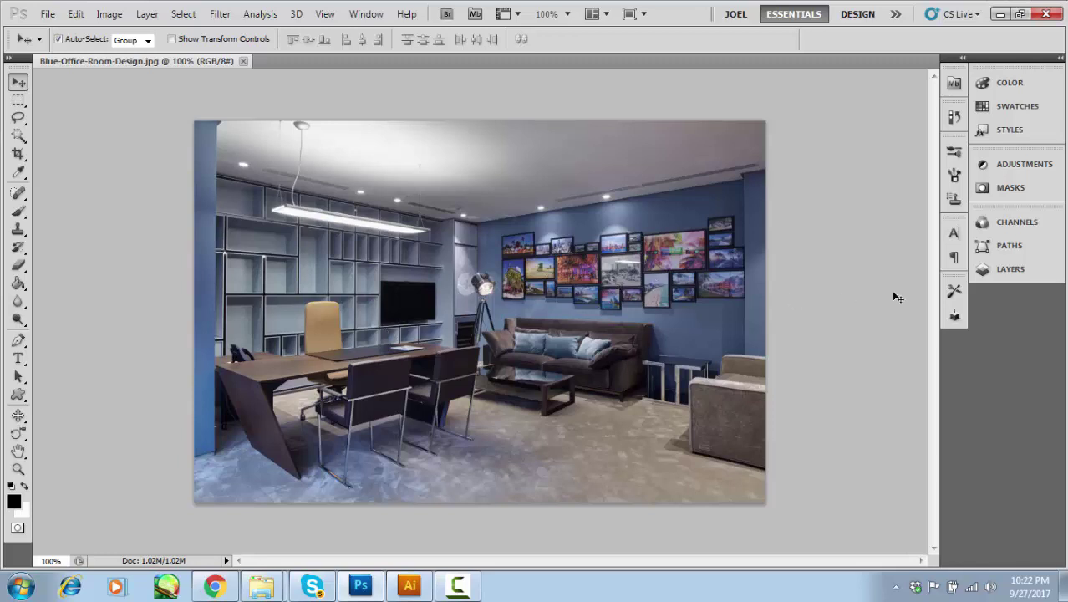
{"action": "left_click", "coordinate": [986, 269]}
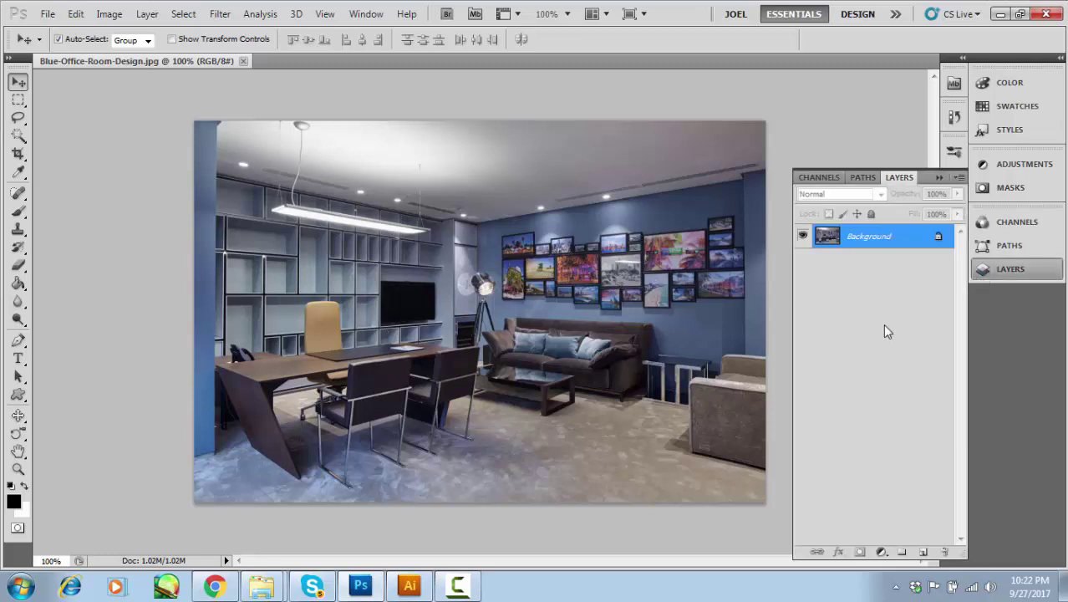
{"action": "left_click", "coordinate": [923, 552]}
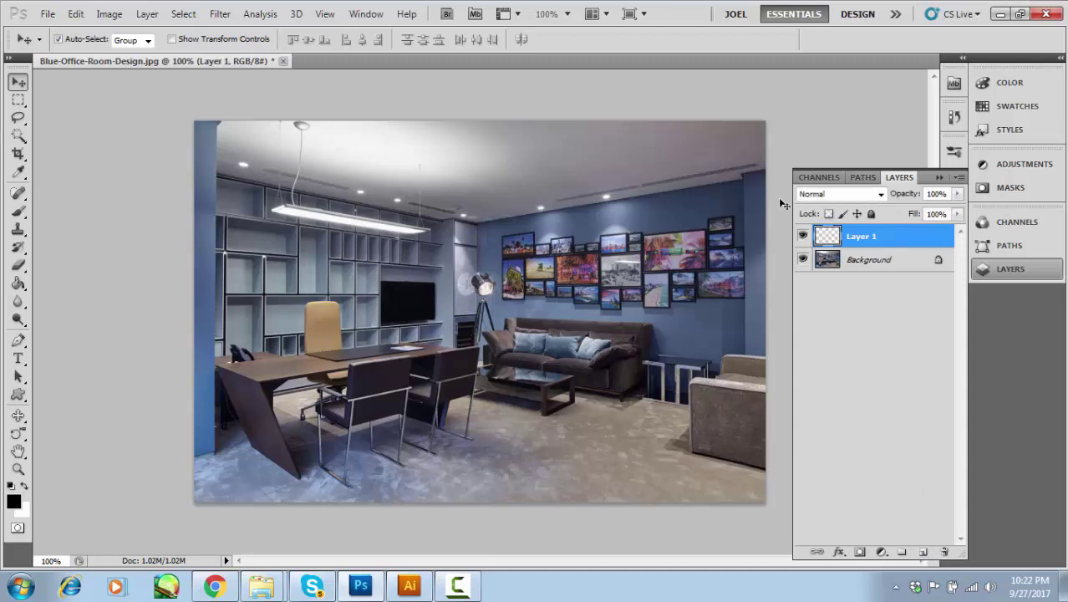
Set the foreground colour to dark teal 213b44.
{"action": "left_click", "coordinate": [938, 178]}
{"action": "left_click", "coordinate": [14, 501]}
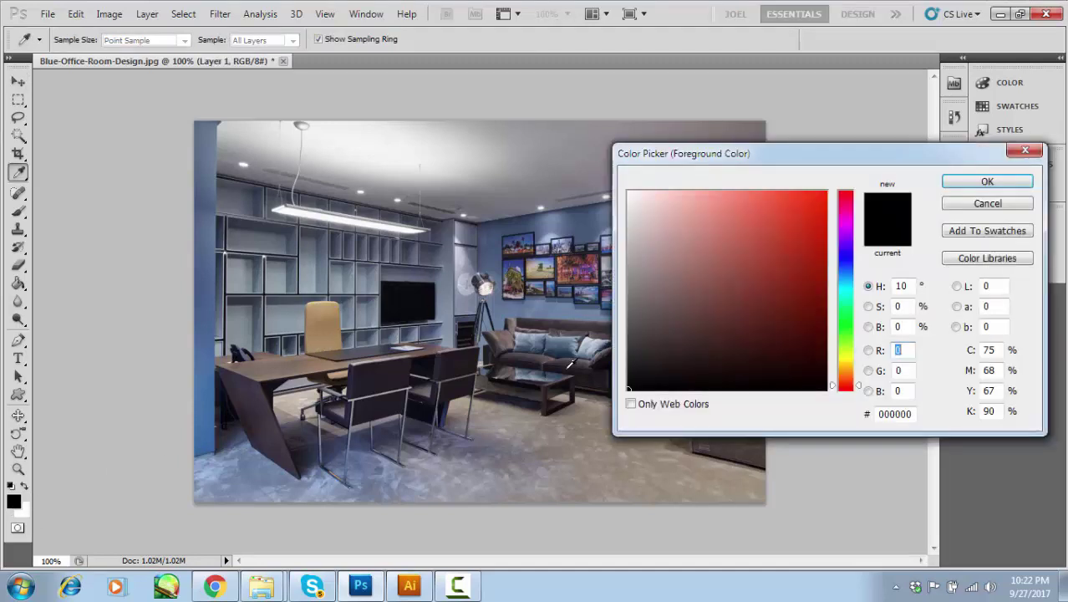
{"action": "left_click", "coordinate": [846, 283]}
{"action": "left_click_drag", "start_coordinate": [773, 316], "coordinate": [731, 337]}
{"action": "left_click", "coordinate": [1005, 184]}
Fill Layer 1 with the dark teal, set it to Multiply, and add Layer 2 above.
{"action": "key", "text": "v"}
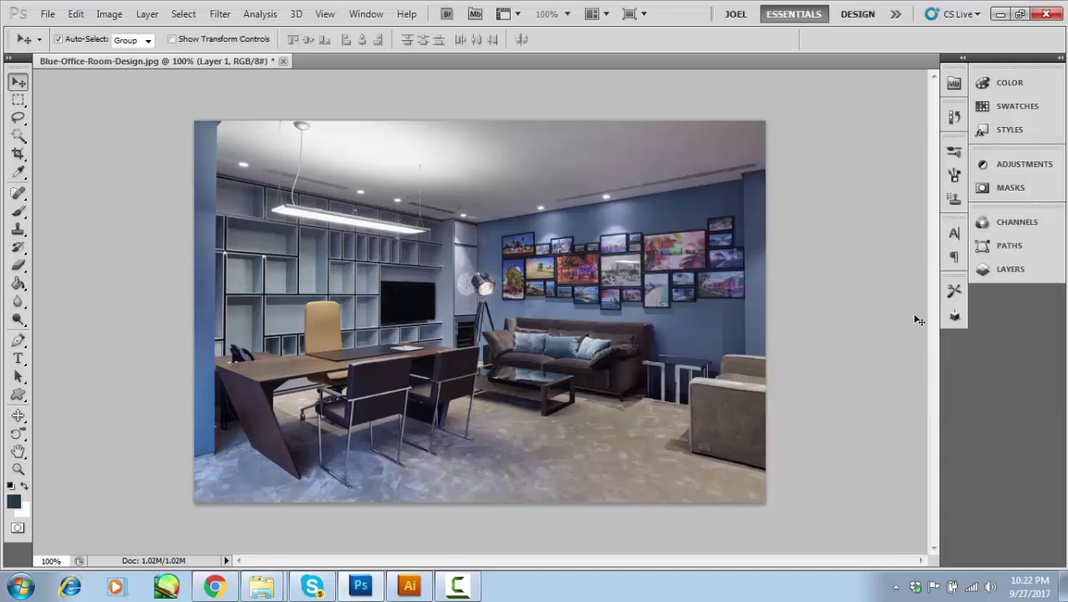
{"action": "left_click", "coordinate": [995, 269]}
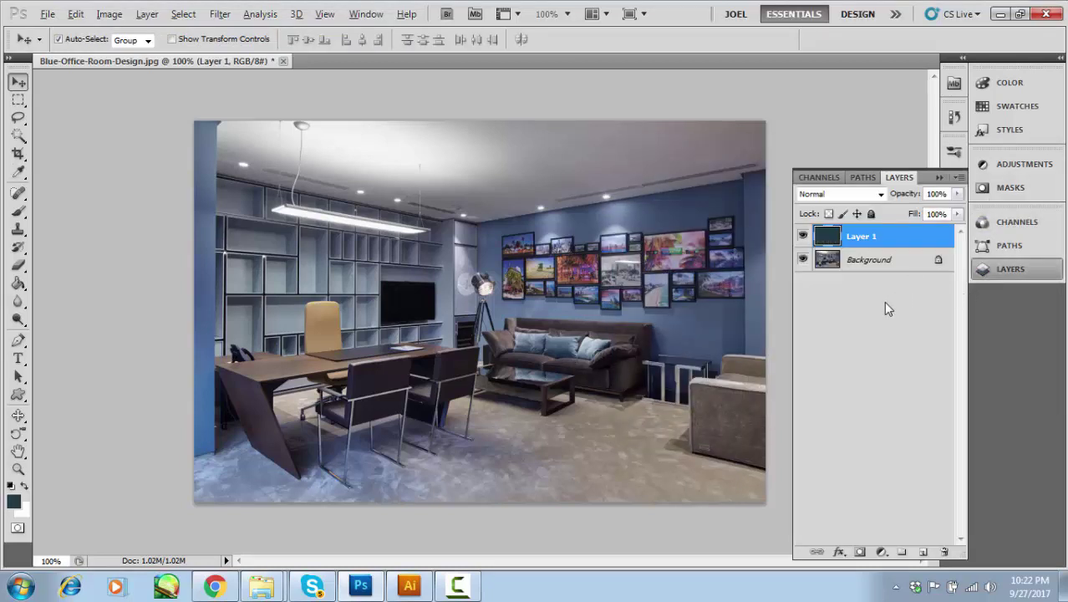
{"action": "key", "text": "alt+BackSpace"}
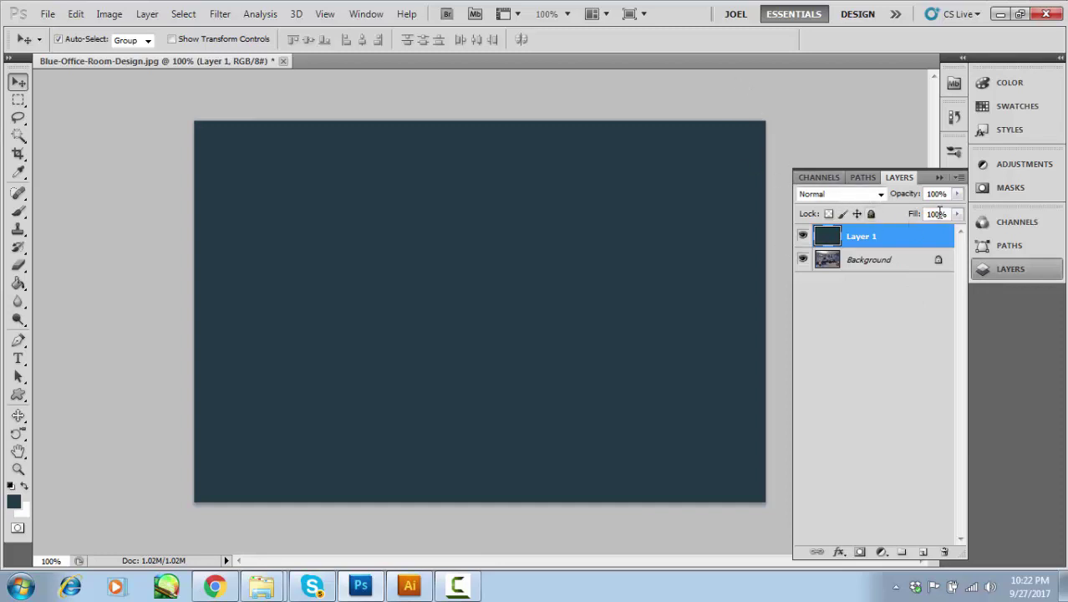
{"action": "left_click", "coordinate": [874, 194]}
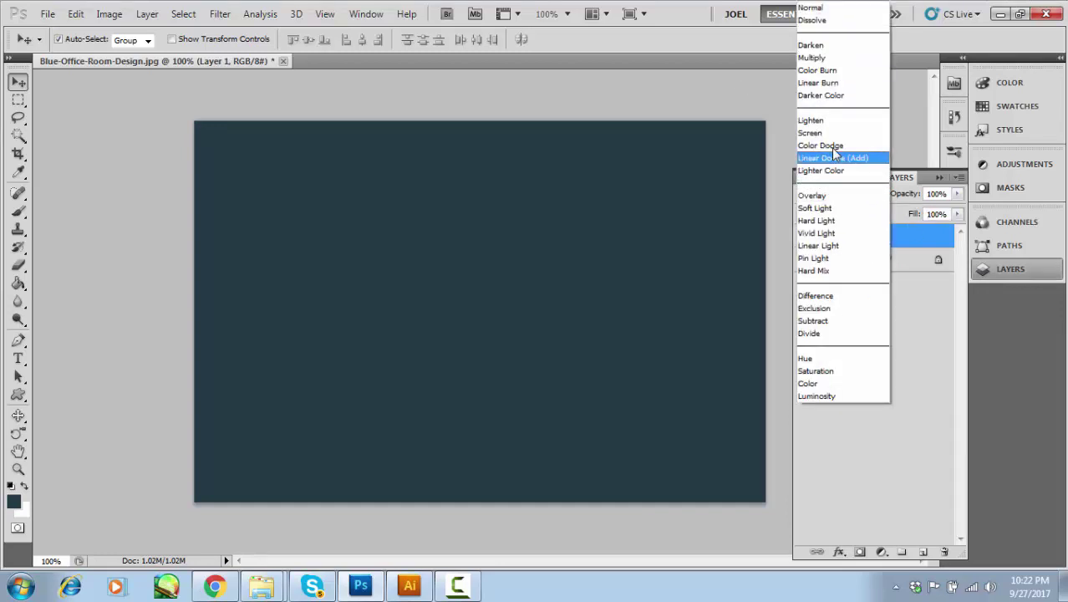
{"action": "left_click", "coordinate": [811, 58]}
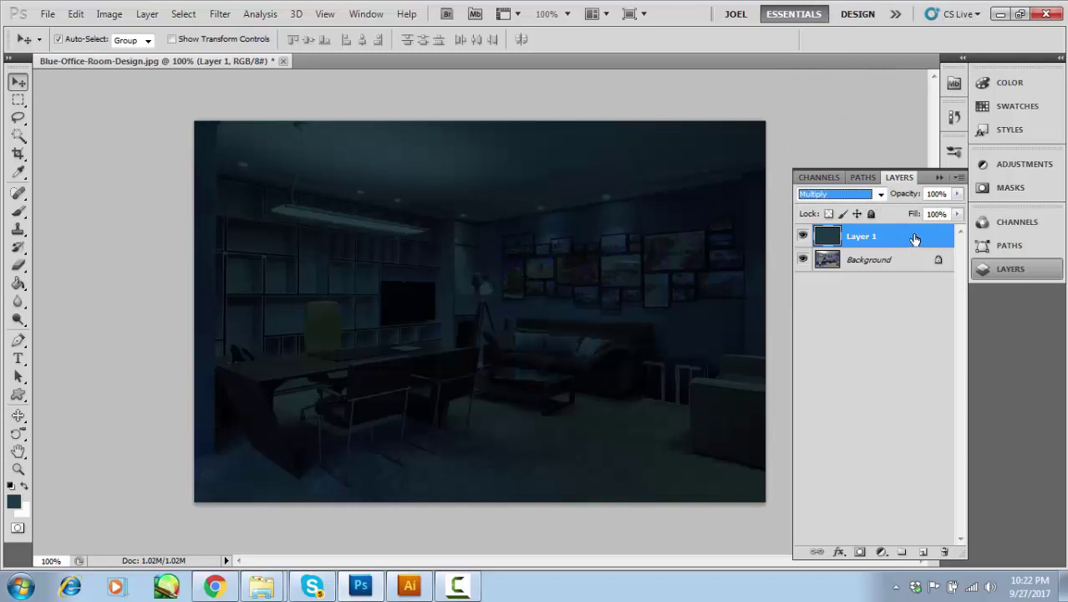
{"action": "left_click", "coordinate": [923, 552]}
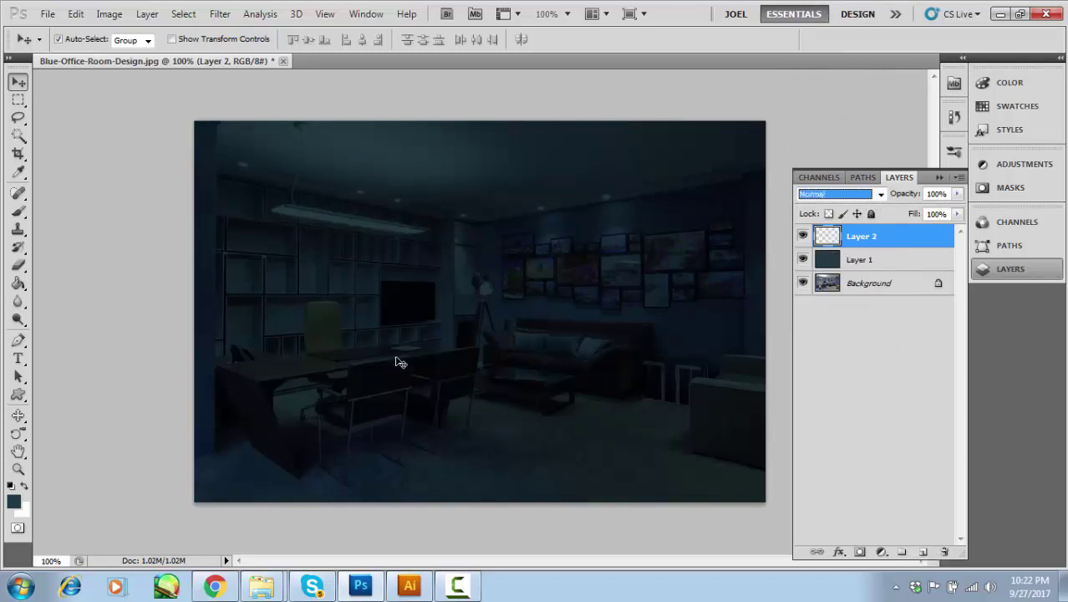
Set up the Brush tool with black paint at 100% opacity.
{"action": "left_click", "coordinate": [23, 214]}
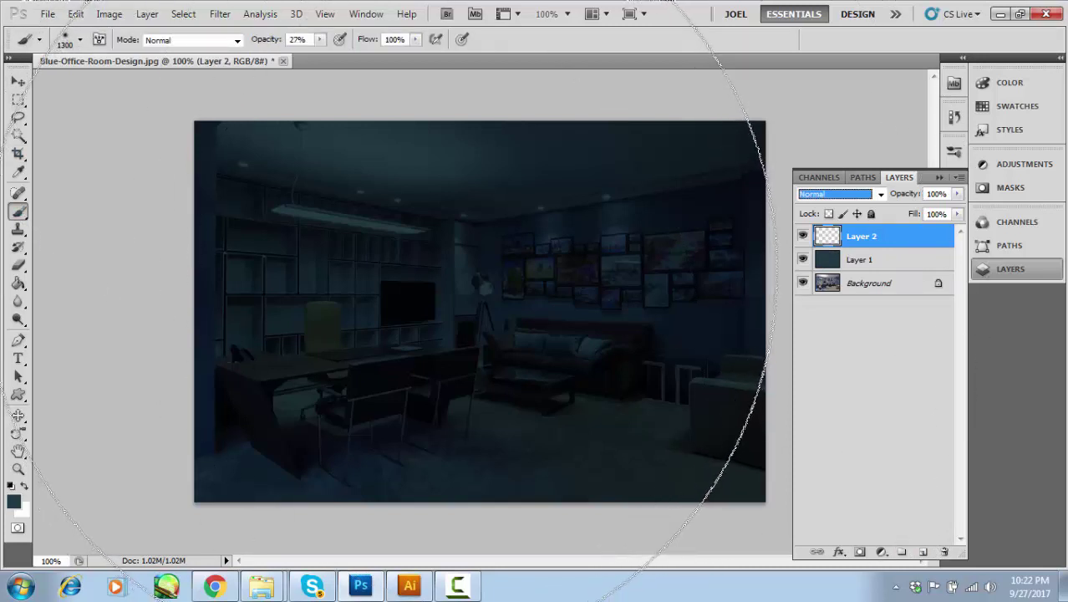
{"action": "key", "text": "bracketleft"}
{"action": "key", "text": "bracketleft"}
{"action": "key", "text": "bracketleft"}
{"action": "key", "text": "bracketleft"}
{"action": "key", "text": "bracketleft"}
{"action": "key", "text": "bracketleft"}
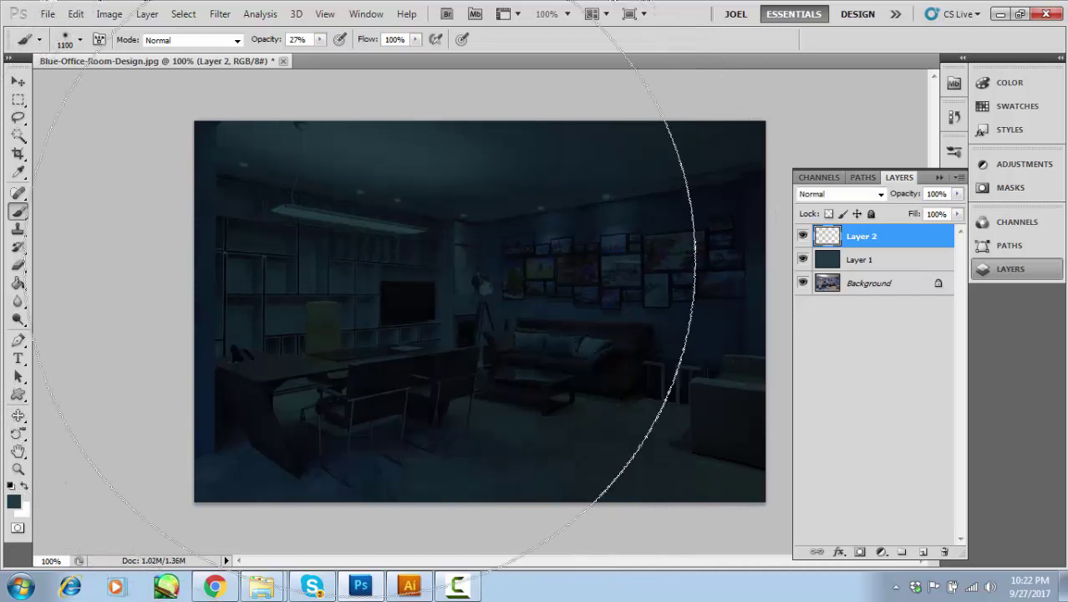
{"action": "key", "text": "bracketleft"}
{"action": "key", "text": "bracketleft"}
{"action": "key", "text": "bracketleft"}
{"action": "key", "text": "bracketleft"}
{"action": "key", "text": "bracketleft"}
{"action": "key", "text": "bracketleft"}
{"action": "key", "text": "bracketleft"}
{"action": "key", "text": "bracketleft"}
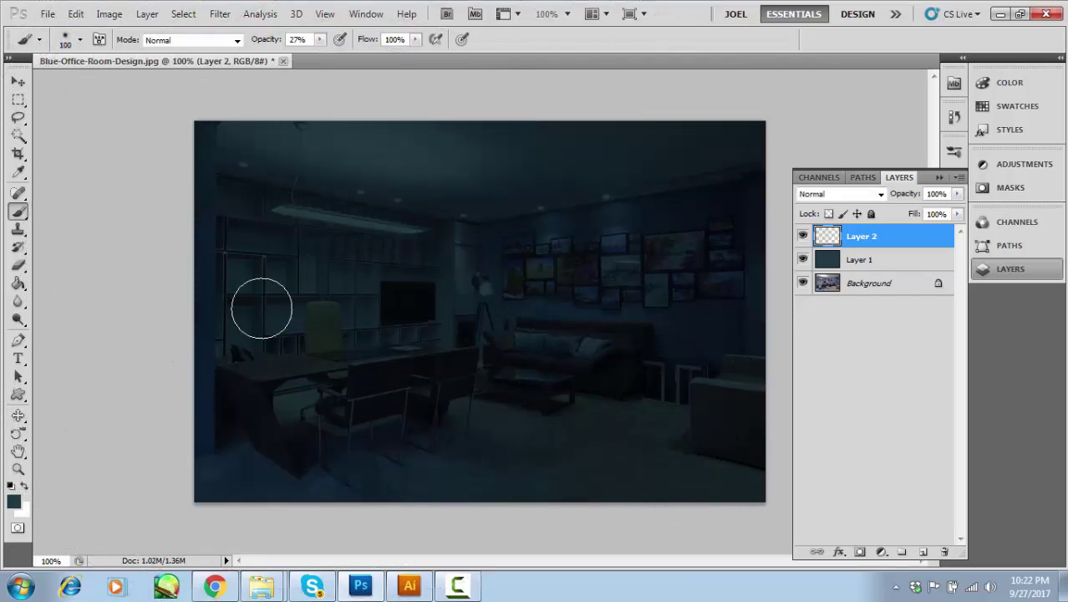
{"action": "left_click", "coordinate": [13, 502]}
{"action": "left_click", "coordinate": [726, 391]}
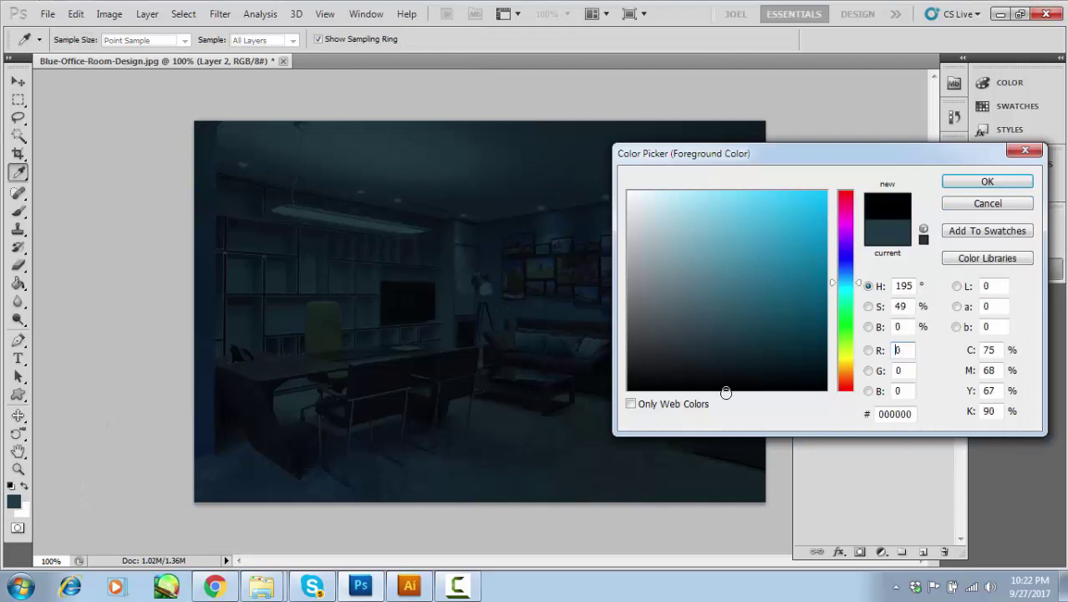
{"action": "left_click", "coordinate": [988, 180]}
{"action": "left_click", "coordinate": [320, 39]}
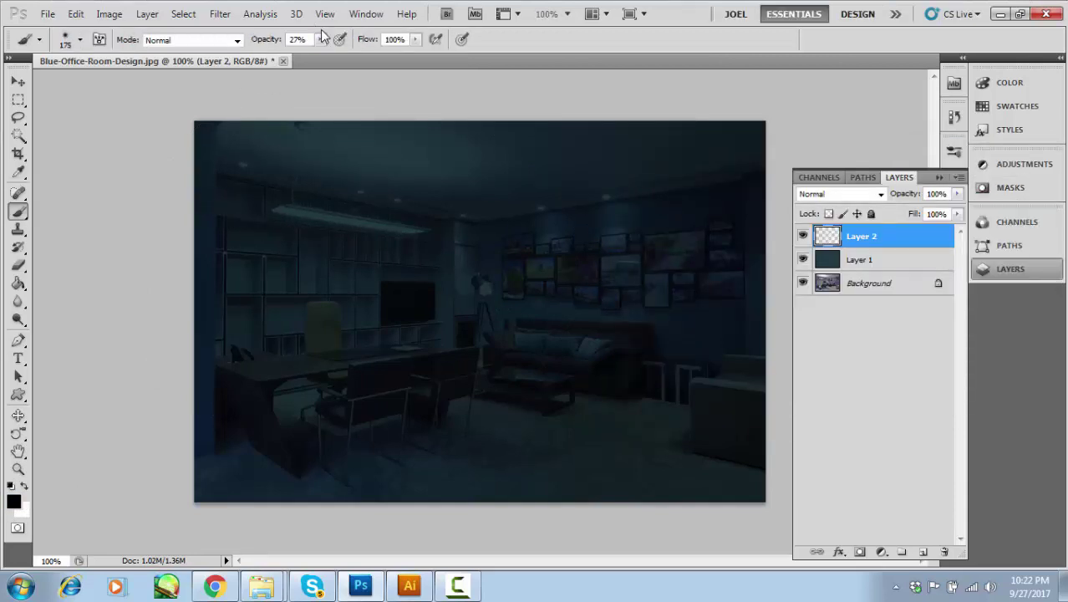
{"action": "left_click_drag", "start_coordinate": [320, 58], "coordinate": [385, 56]}
Paint soft black over the upper-left, upper-right wall, and bottom-left floor on Layer 2.
{"action": "key", "text": "bracketright"}
{"action": "key", "text": "bracketright"}
{"action": "key", "text": "bracketright"}
{"action": "key", "text": "bracketright"}
{"action": "key", "text": "bracketright"}
{"action": "key", "text": "bracketright"}
{"action": "key", "text": "bracketright"}
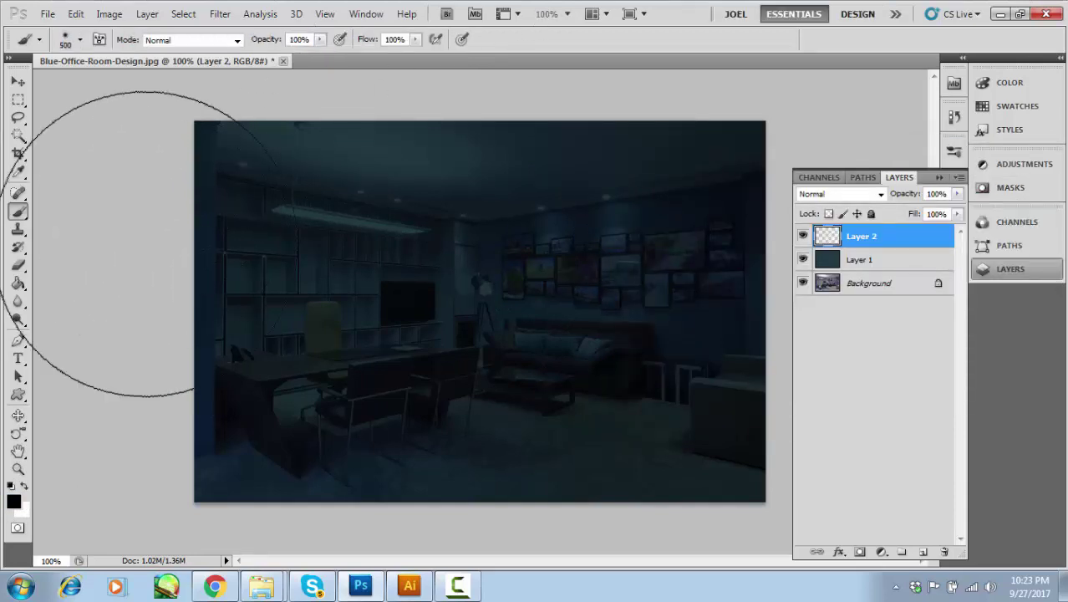
{"action": "left_click", "coordinate": [192, 100]}
{"action": "key", "text": "bracketleft"}
{"action": "key", "text": "bracketleft"}
{"action": "key", "text": "bracketleft"}
{"action": "key", "text": "bracketleft"}
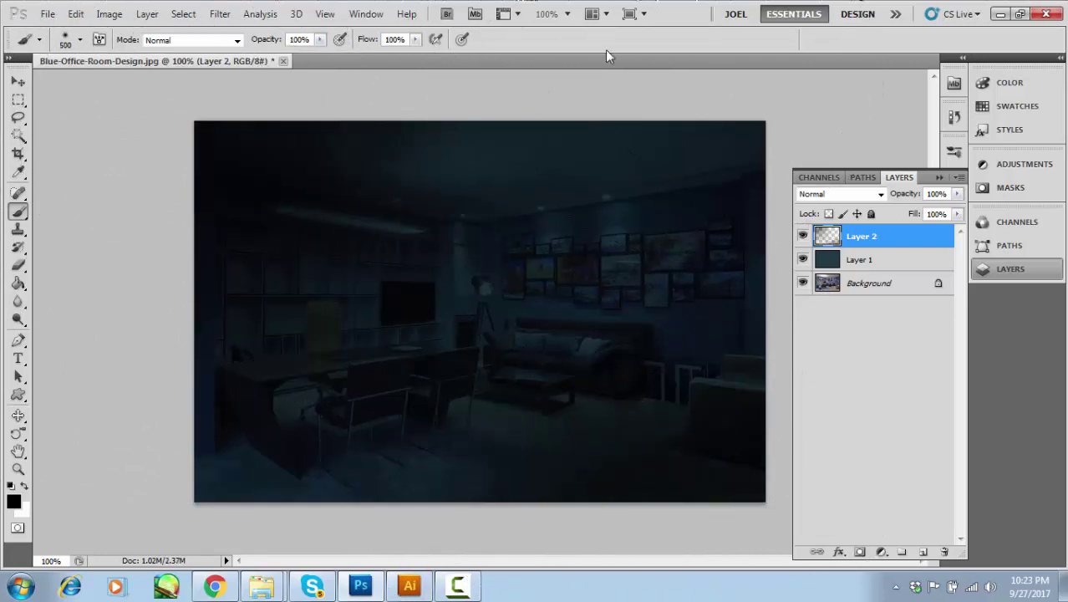
{"action": "key", "text": "bracketright"}
{"action": "key", "text": "bracketright"}
{"action": "key", "text": "bracketright"}
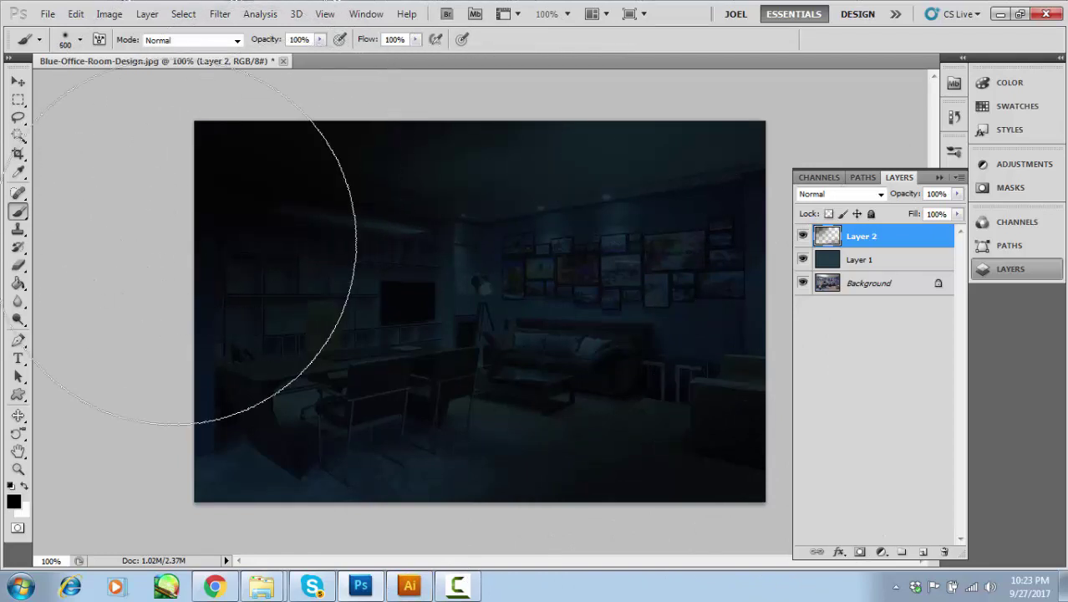
{"action": "key", "text": "bracketleft"}
{"action": "key", "text": "bracketleft"}
{"action": "key", "text": "bracketleft"}
{"action": "key", "text": "bracketleft"}
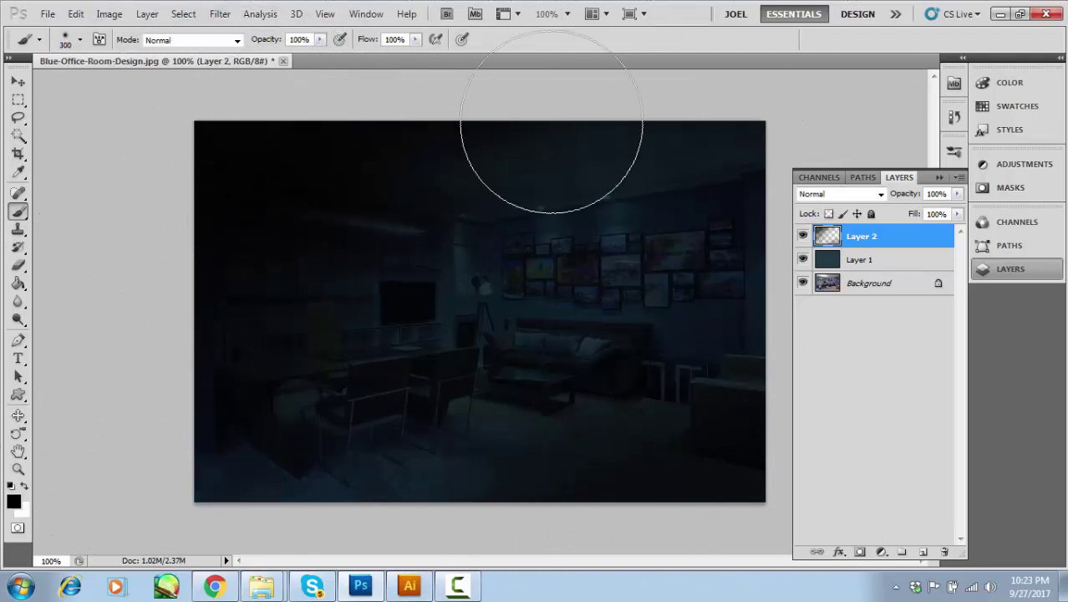
{"action": "key", "text": "bracketright"}
{"action": "key", "text": "bracketright"}
{"action": "key", "text": "bracketright"}
{"action": "key", "text": "bracketright"}
{"action": "left_click_drag", "start_coordinate": [763, 238], "coordinate": [691, 119]}
{"action": "key", "text": "bracketleft"}
{"action": "key", "text": "bracketleft"}
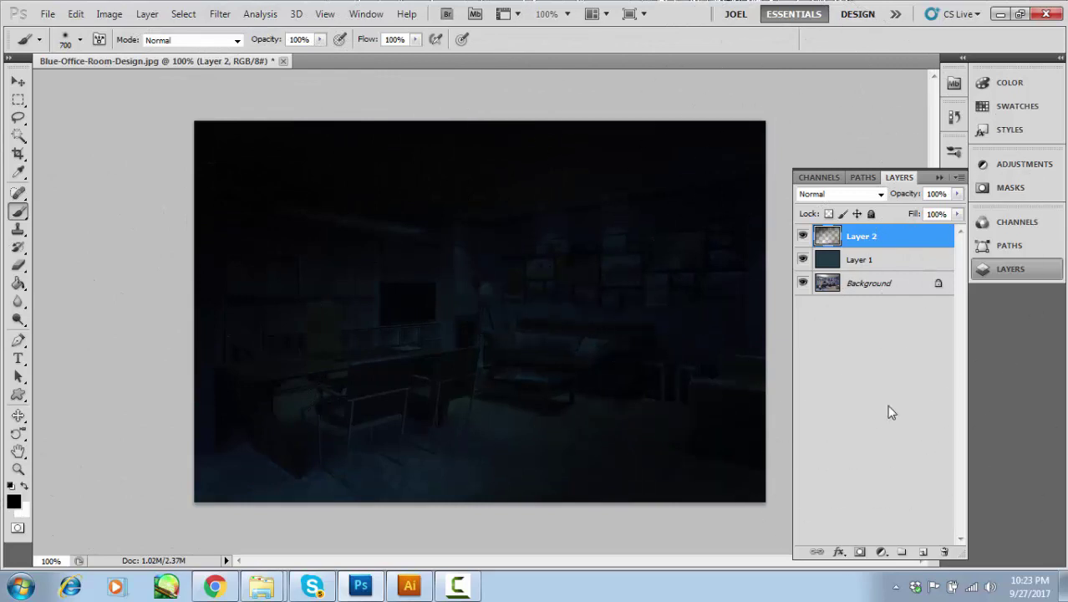
{"action": "key", "text": "bracketleft"}
{"action": "key", "text": "bracketleft"}
{"action": "key", "text": "bracketleft"}
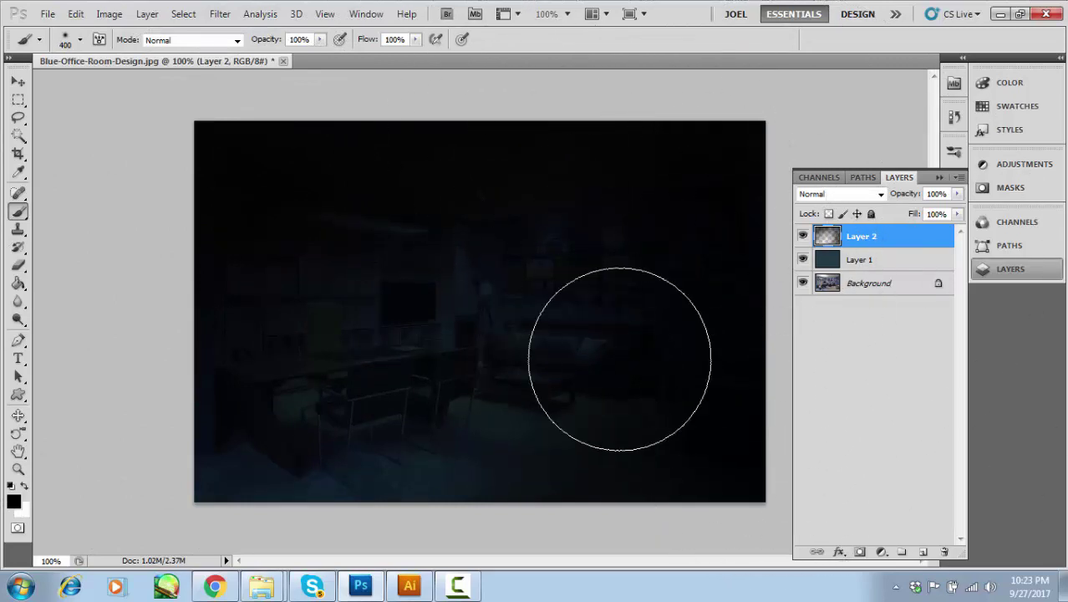
{"action": "left_click_drag", "start_coordinate": [226, 501], "coordinate": [298, 536]}
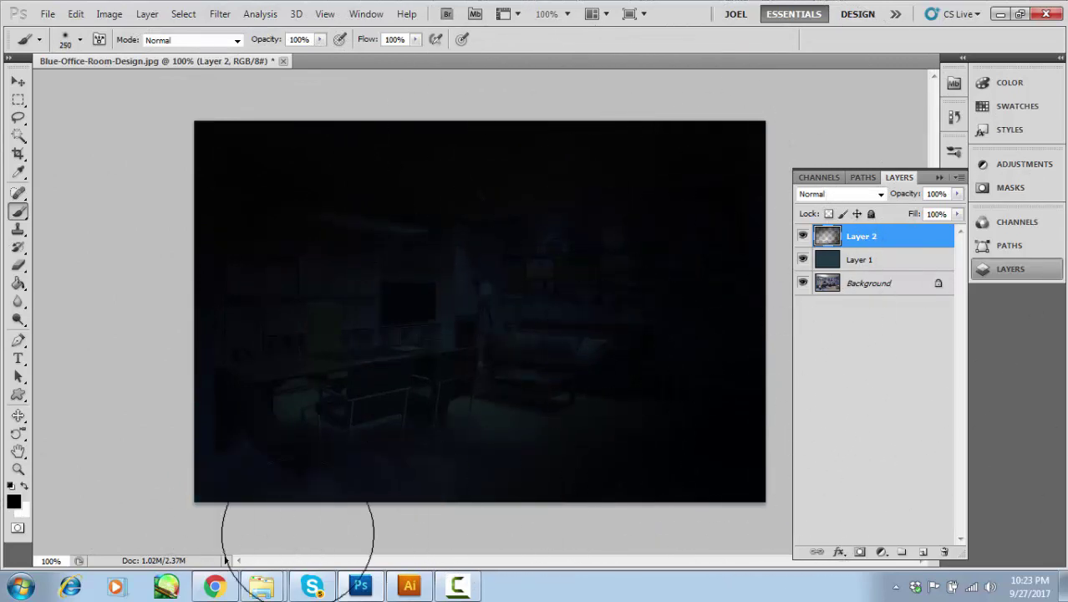
Set Layer 2 to 80% opacity with Multiply blend mode.
{"action": "left_click", "coordinate": [957, 193]}
{"action": "mouse_move", "coordinate": [956, 215]}
{"action": "left_mouse_down"}
{"action": "mouse_move", "coordinate": [915, 218]}
{"action": "mouse_move", "coordinate": [965, 211]}
{"action": "mouse_move", "coordinate": [949, 212]}
{"action": "left_mouse_up"}
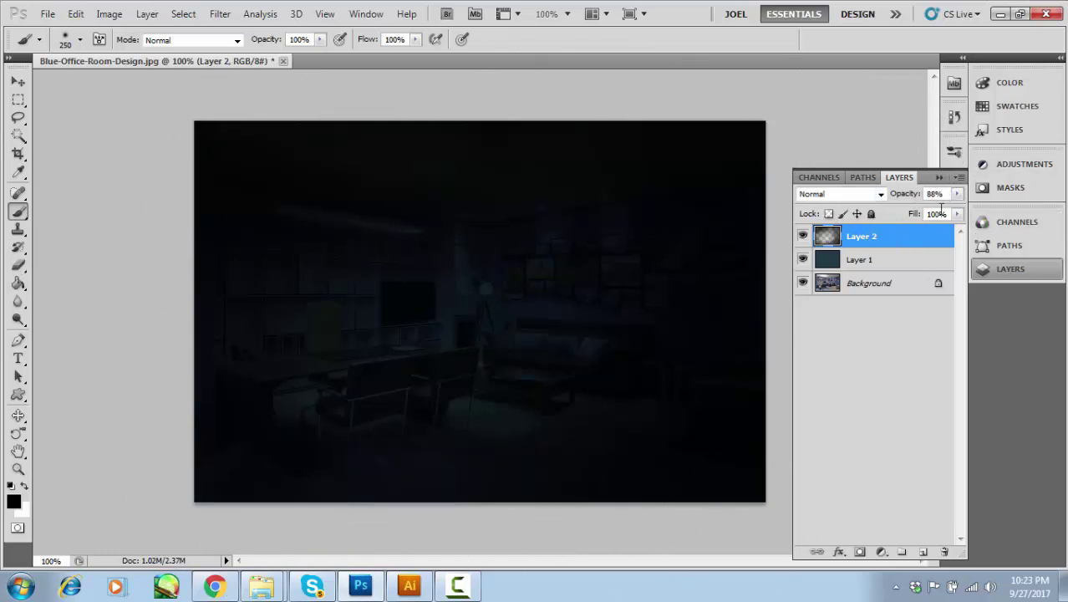
{"action": "left_click_drag", "start_coordinate": [957, 193], "coordinate": [944, 214]}
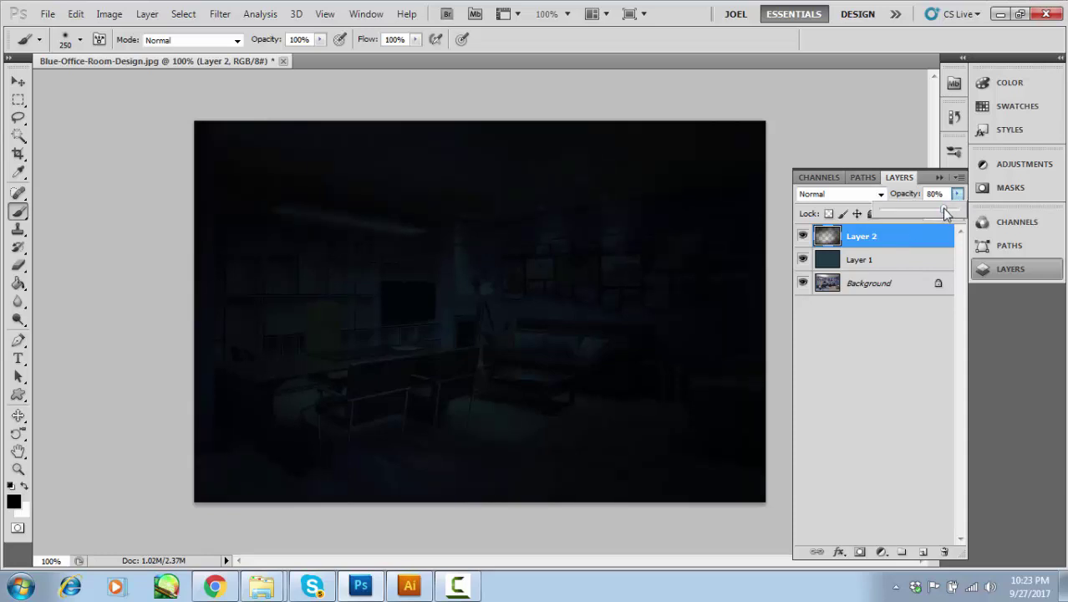
{"action": "left_click", "coordinate": [844, 194]}
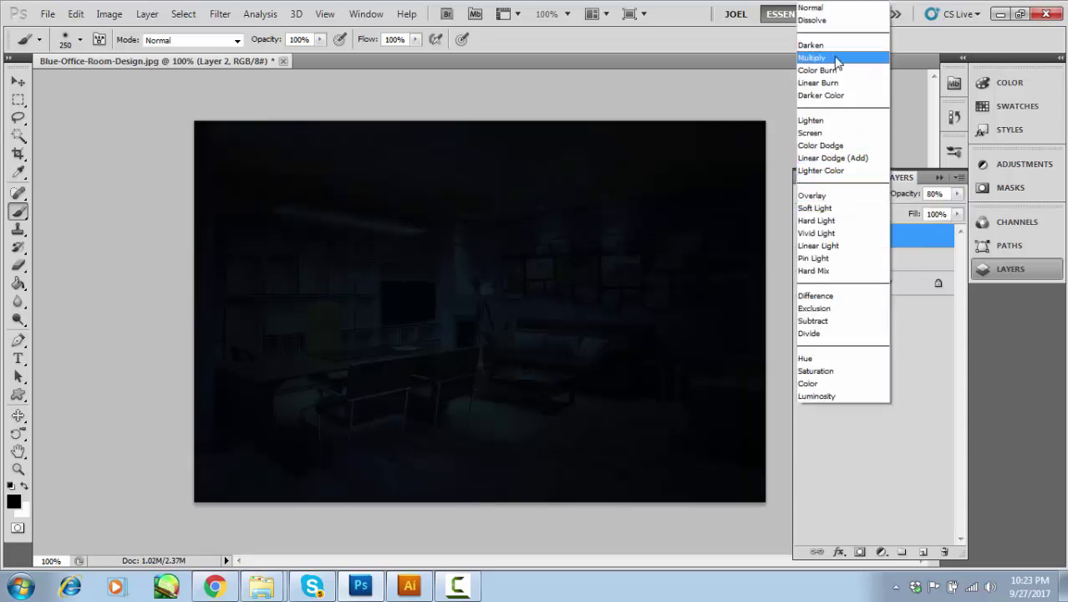
{"action": "left_click", "coordinate": [836, 58]}
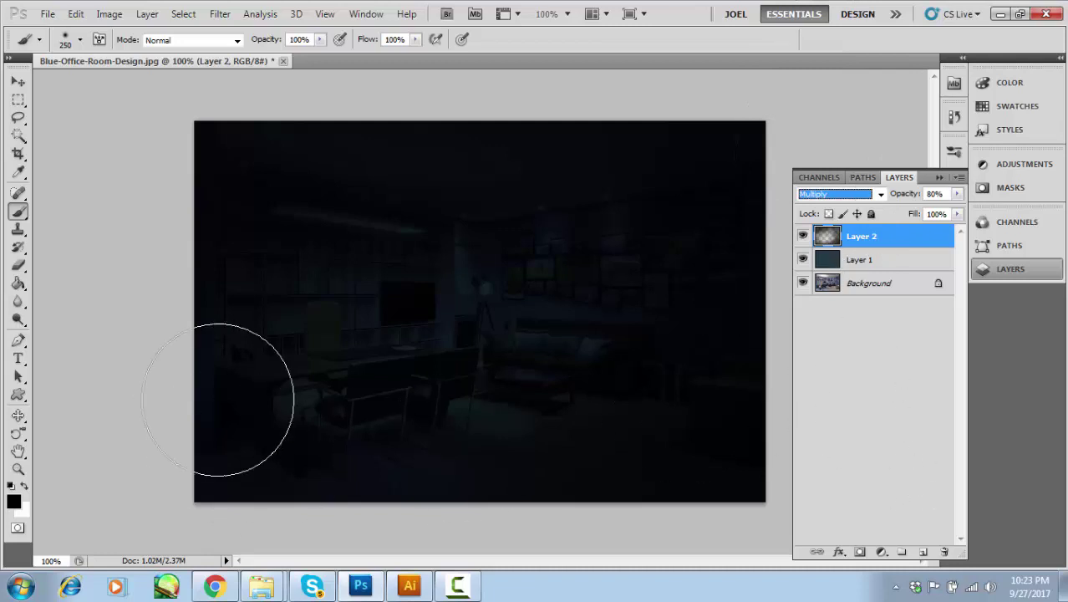
Convert Background to Layer 0 and group all three layers into a group named bg.
{"action": "left_click", "coordinate": [888, 286]}
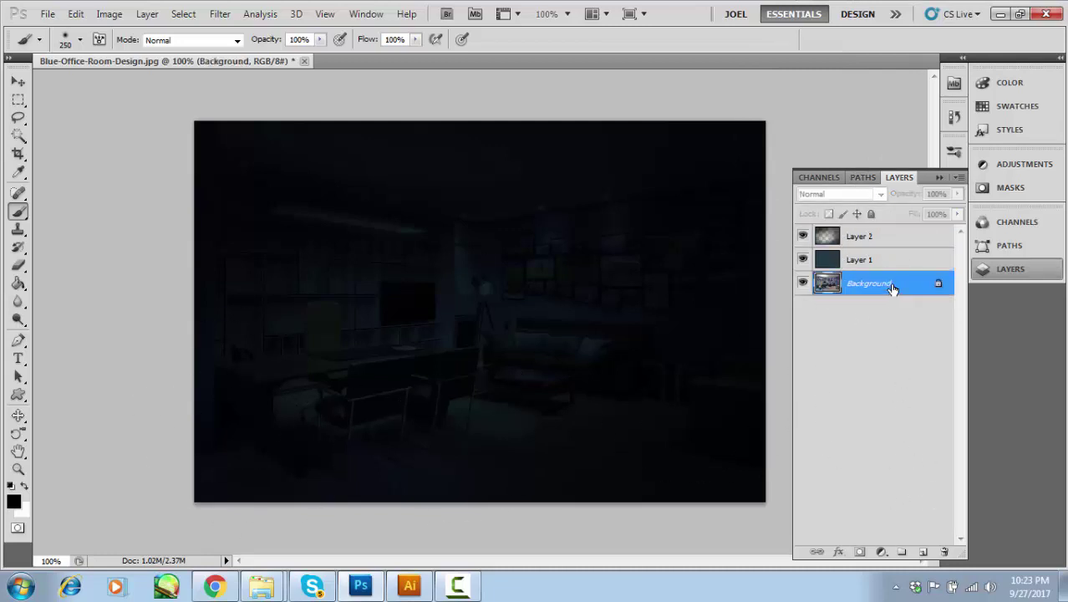
{"action": "double_click", "coordinate": [890, 291]}
{"action": "left_click", "coordinate": [657, 184]}
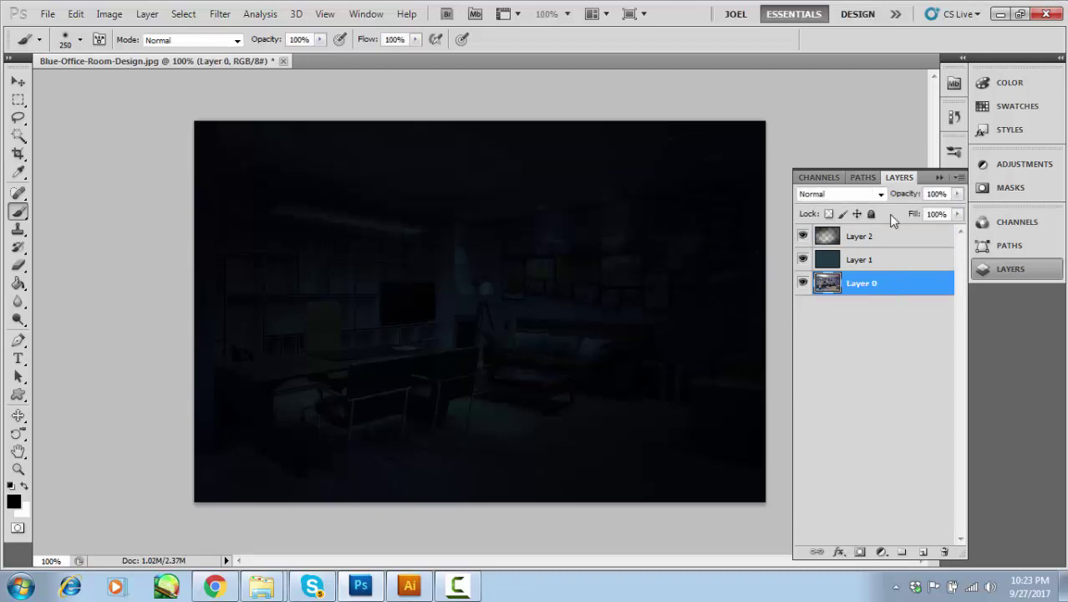
{"action": "left_click", "coordinate": [884, 238]}
{"action": "left_click", "coordinate": [888, 290], "text": "shift"}
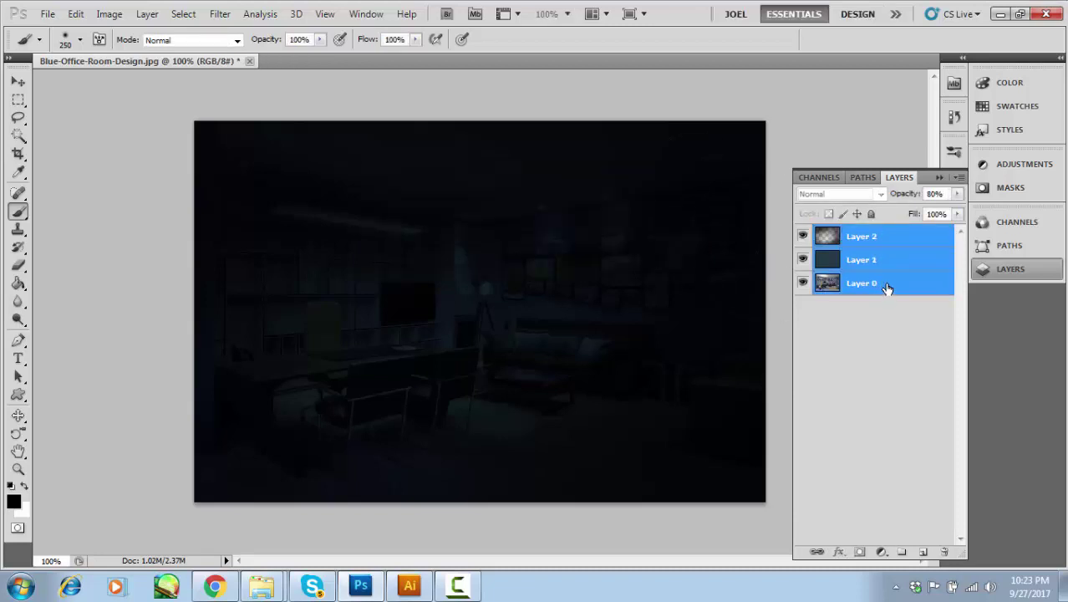
{"action": "key", "text": "ctrl+g"}
{"action": "double_click", "coordinate": [866, 235]}
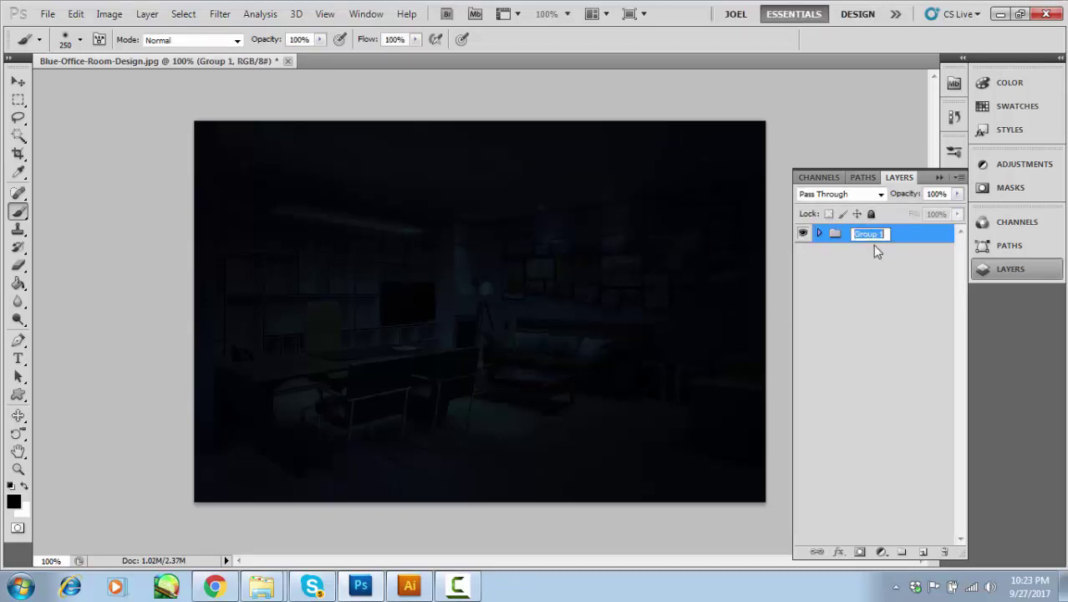
{"action": "key", "text": "Return"}
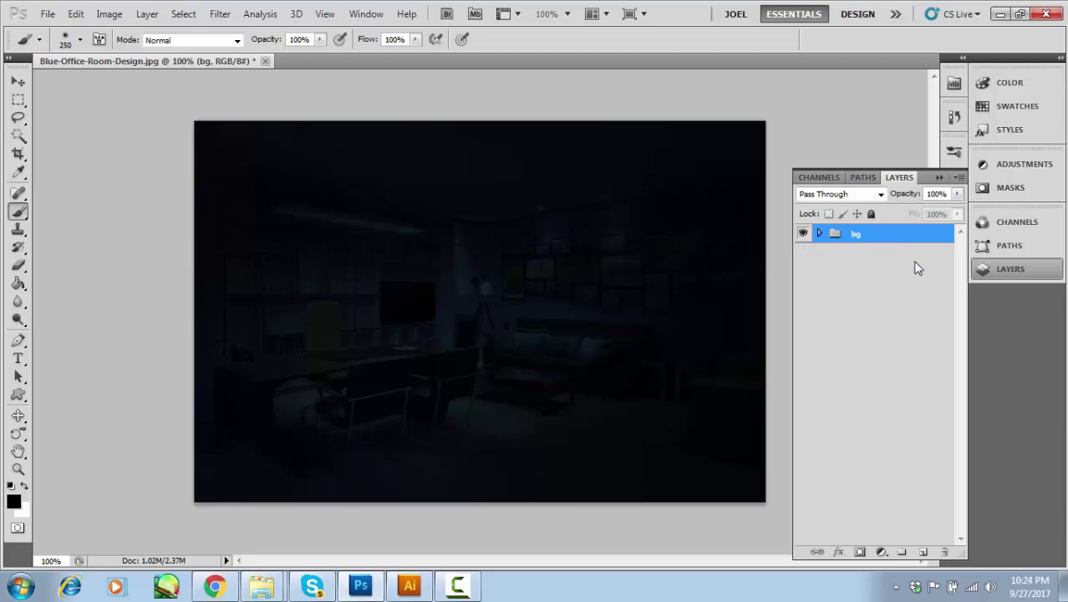
Add an empty Layer 3 above the bg group, select the Move tool, and switch to Illustrator.
{"action": "left_click", "coordinate": [924, 554]}
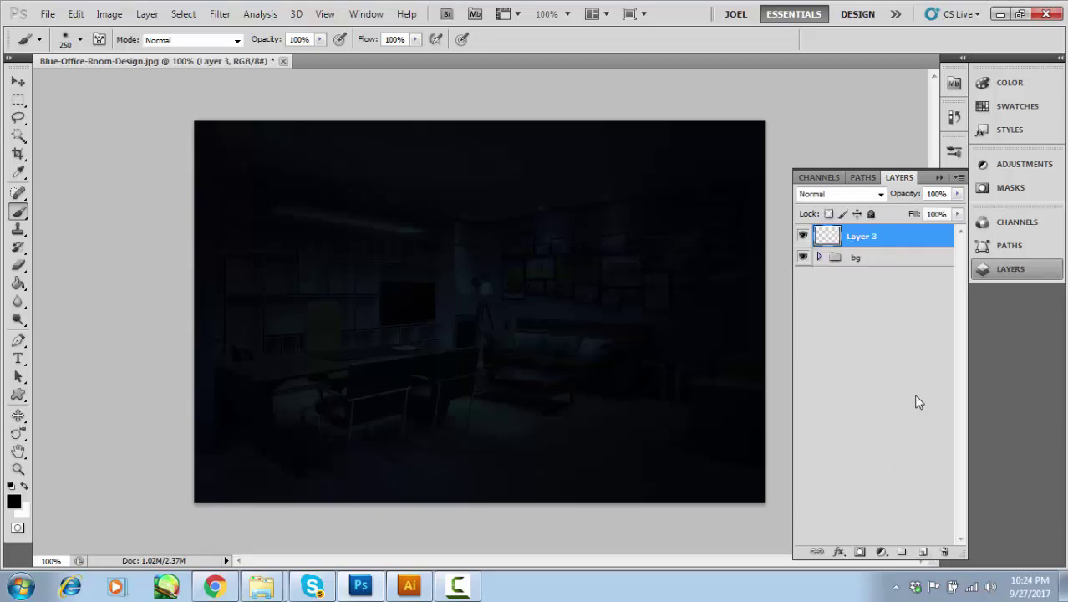
{"action": "left_click", "coordinate": [18, 81]}
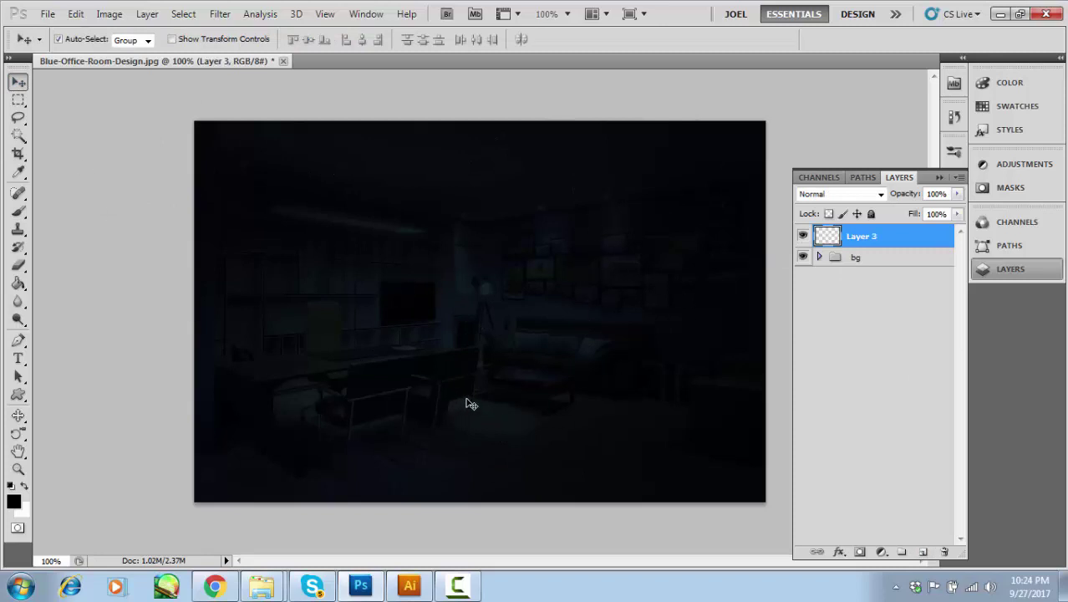
{"action": "left_click", "coordinate": [410, 585]}
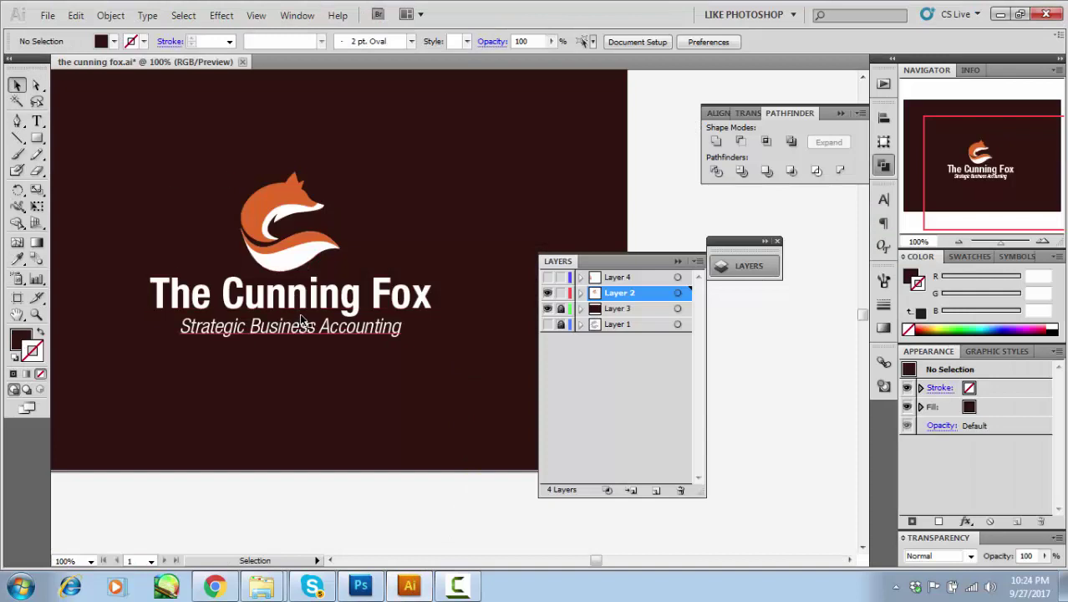
Select the fox logo with its title and tagline, then return to the Photoshop office document.
{"action": "left_click_drag", "start_coordinate": [142, 200], "coordinate": [493, 455]}
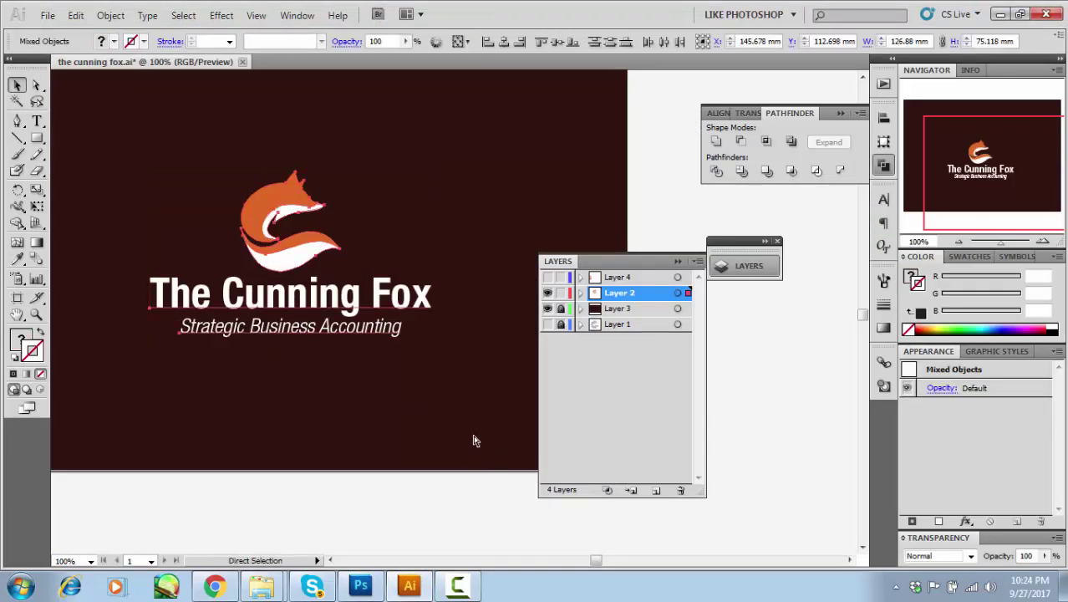
{"action": "left_click", "coordinate": [361, 587]}
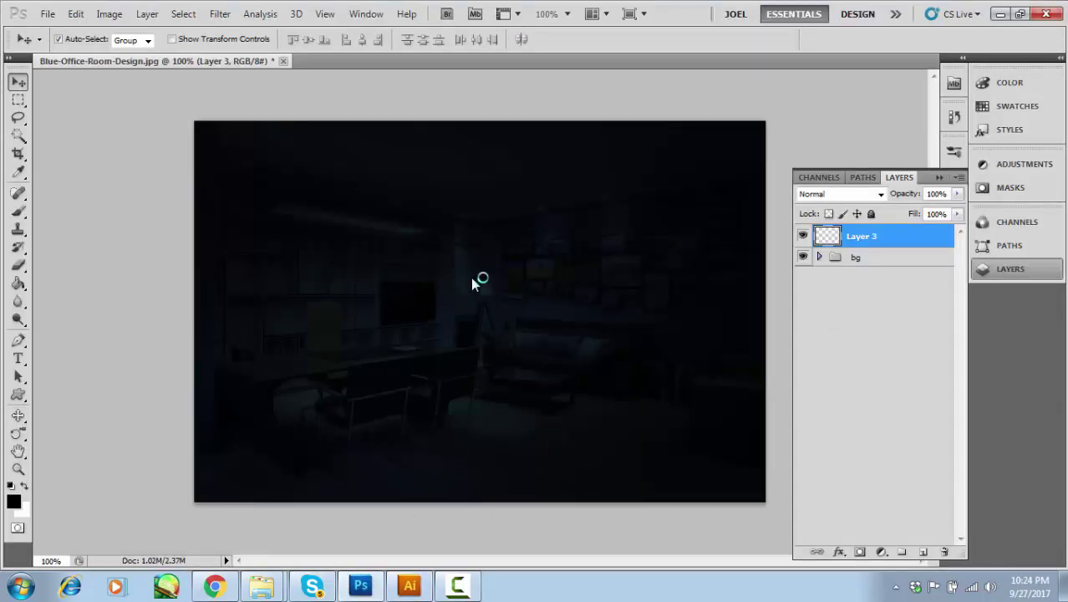
Paste the logo as a smart object and move it to the centre of the office photo.
{"action": "key", "text": "ctrl+v"}
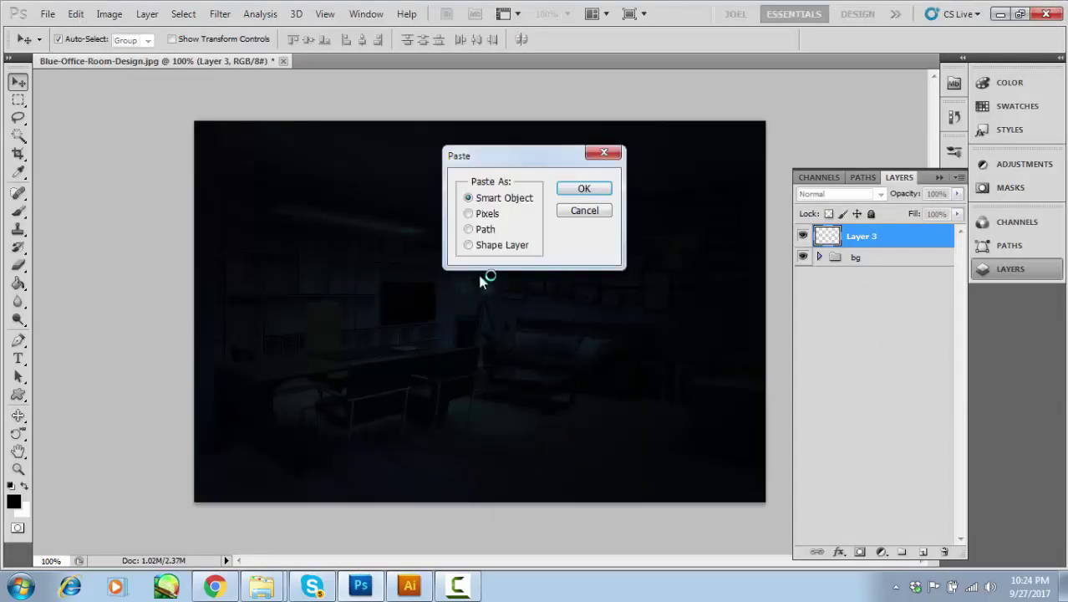
{"action": "left_click", "coordinate": [584, 189]}
{"action": "left_click_drag", "start_coordinate": [481, 265], "coordinate": [482, 218]}
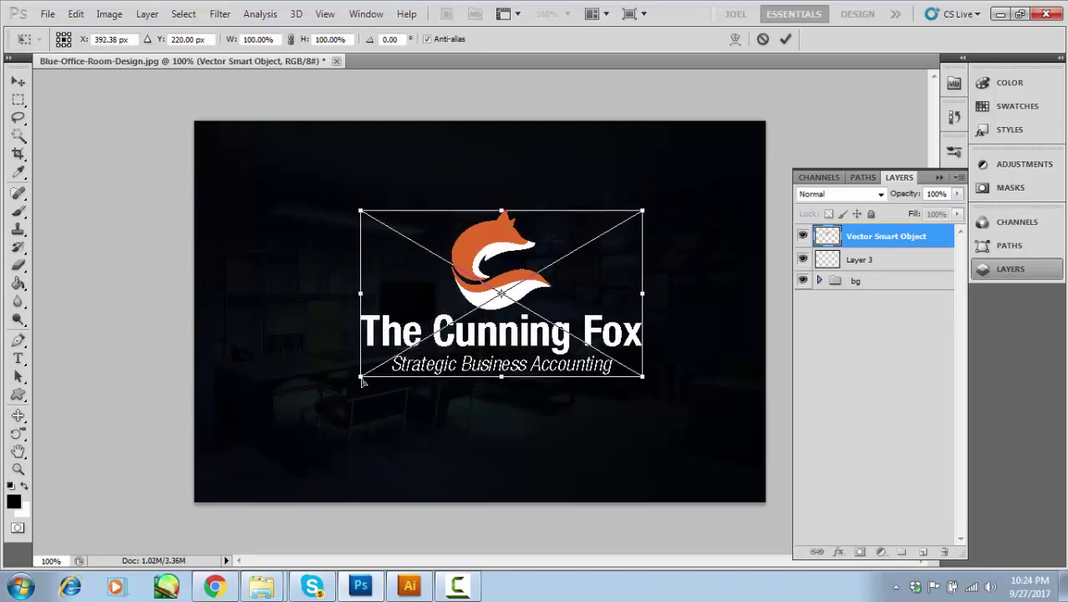
{"action": "key", "text": "Return"}
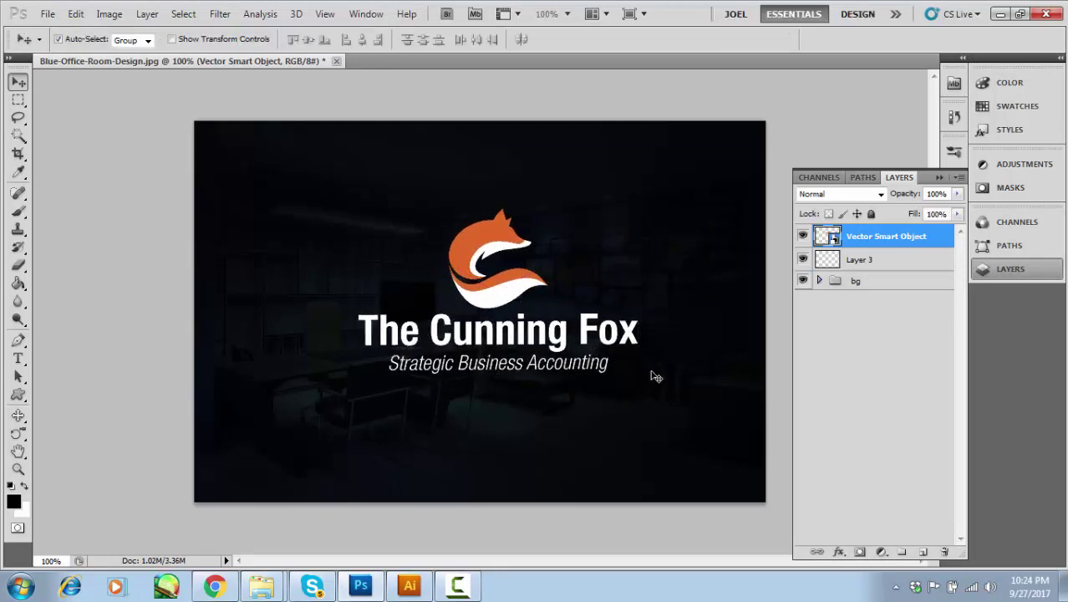
Rasterize the logo layer, then convert it back into a Smart Object.
{"action": "right_click", "coordinate": [865, 239]}
{"action": "left_click", "coordinate": [896, 322]}
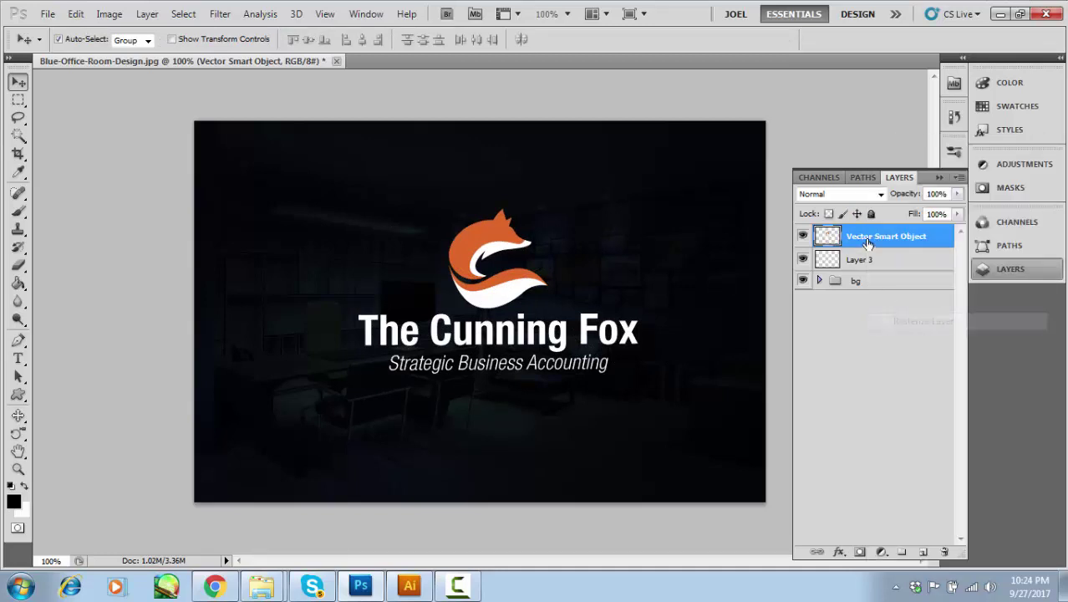
{"action": "right_click", "coordinate": [867, 241]}
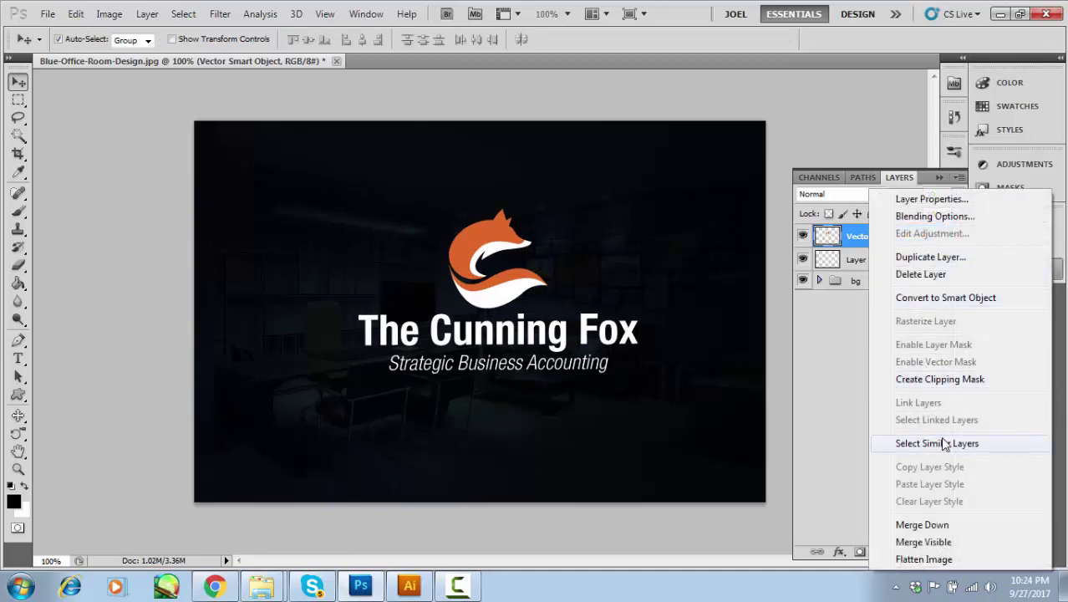
{"action": "left_click", "coordinate": [945, 299]}
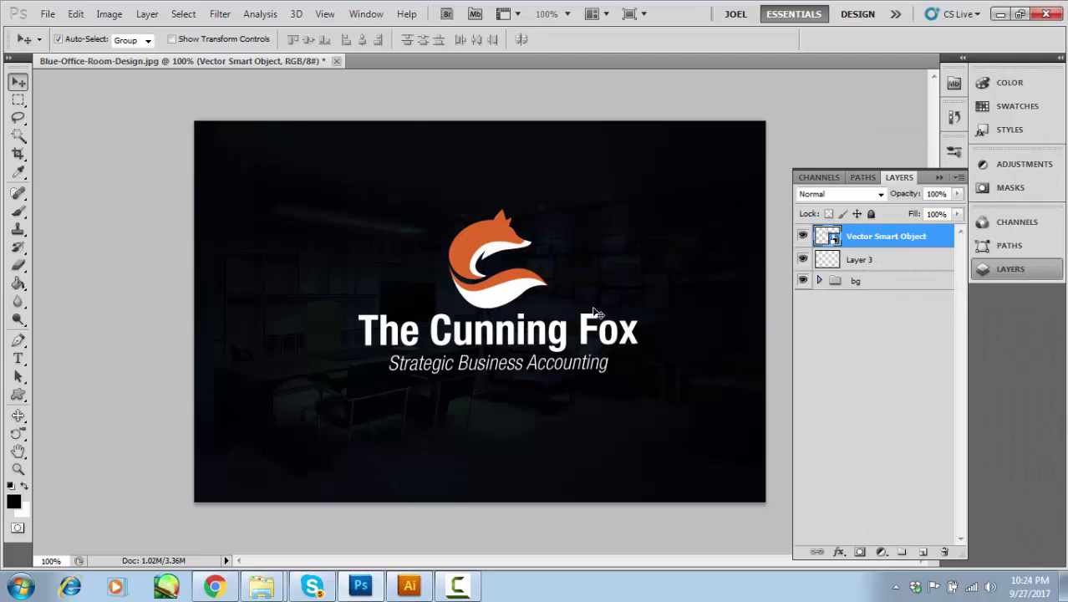
{"action": "key", "text": "ctrl+t"}
Distort the logo's four corners into a slight perspective tilt, tagline rising rightward, and commit.
{"action": "left_click_drag", "start_coordinate": [360, 385], "coordinate": [360, 401]}
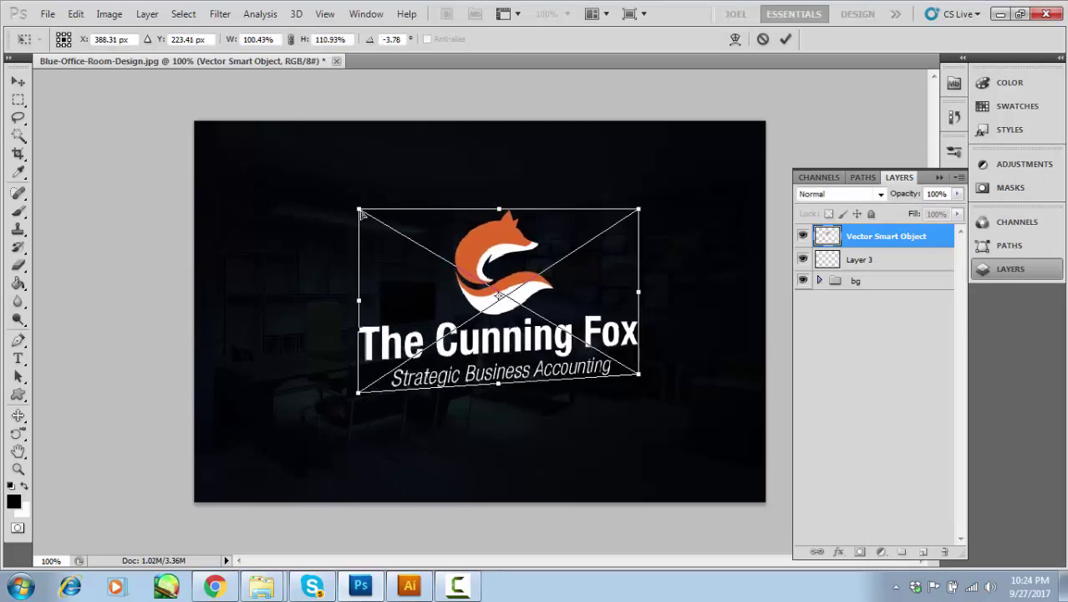
{"action": "left_click_drag", "start_coordinate": [361, 214], "coordinate": [361, 209]}
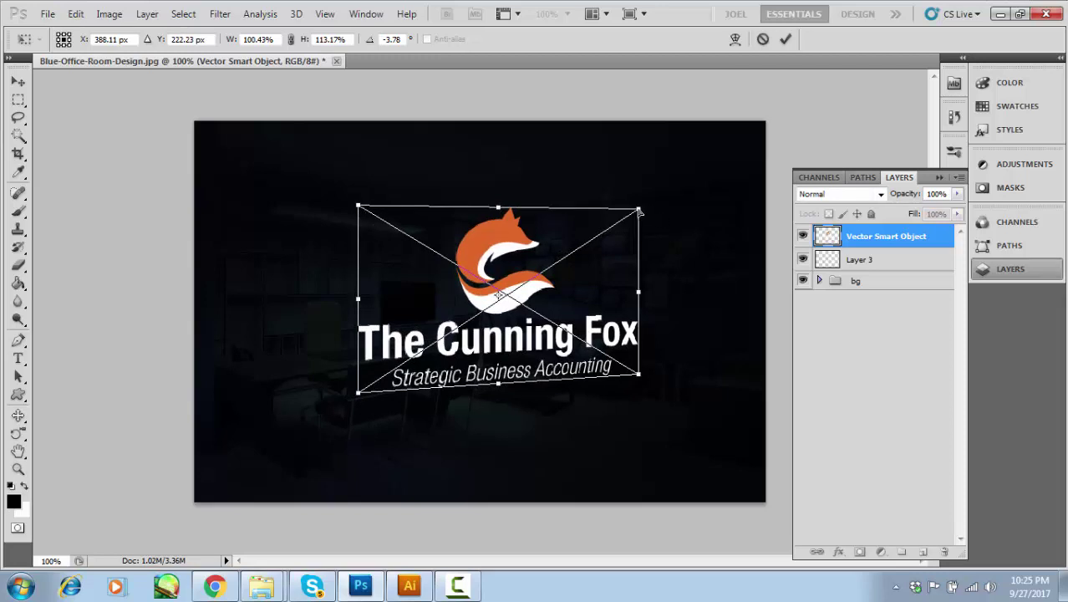
{"action": "left_click_drag", "start_coordinate": [640, 378], "coordinate": [640, 383]}
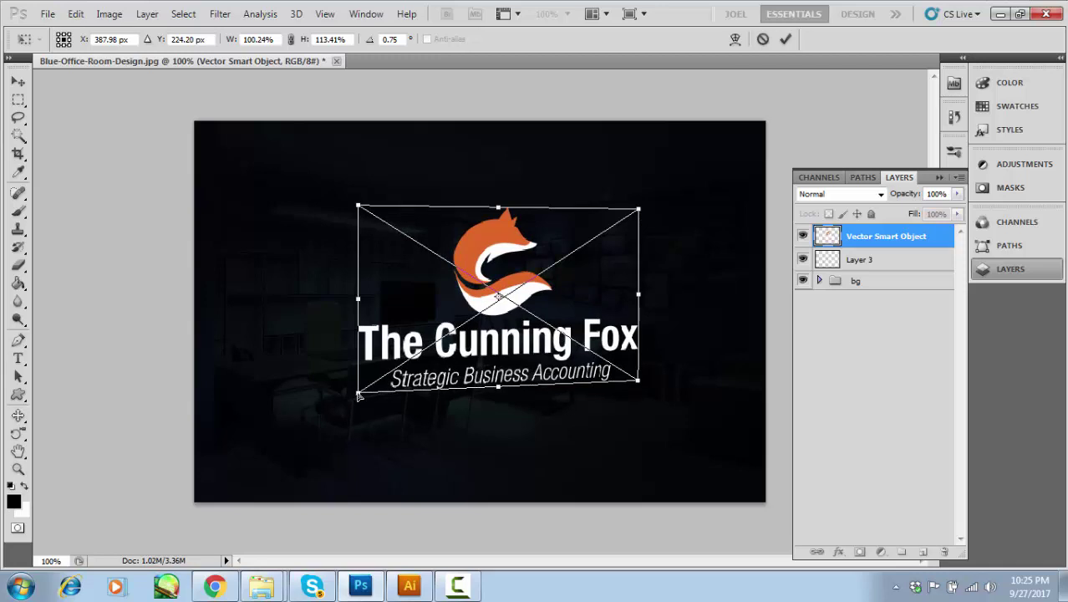
{"action": "left_click_drag", "start_coordinate": [359, 396], "coordinate": [357, 396]}
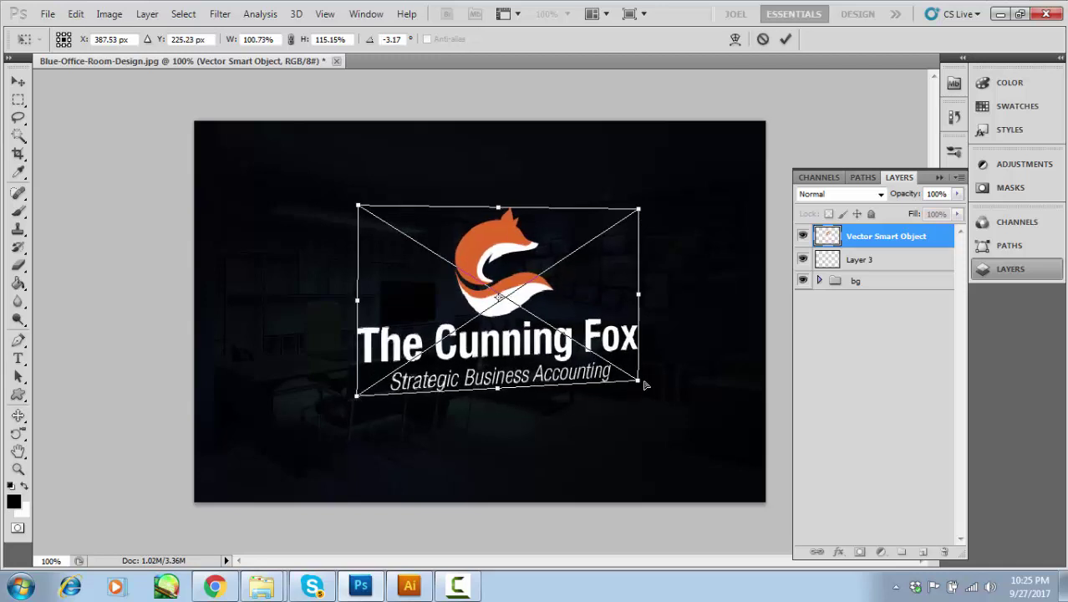
{"action": "left_click_drag", "start_coordinate": [640, 384], "coordinate": [641, 382]}
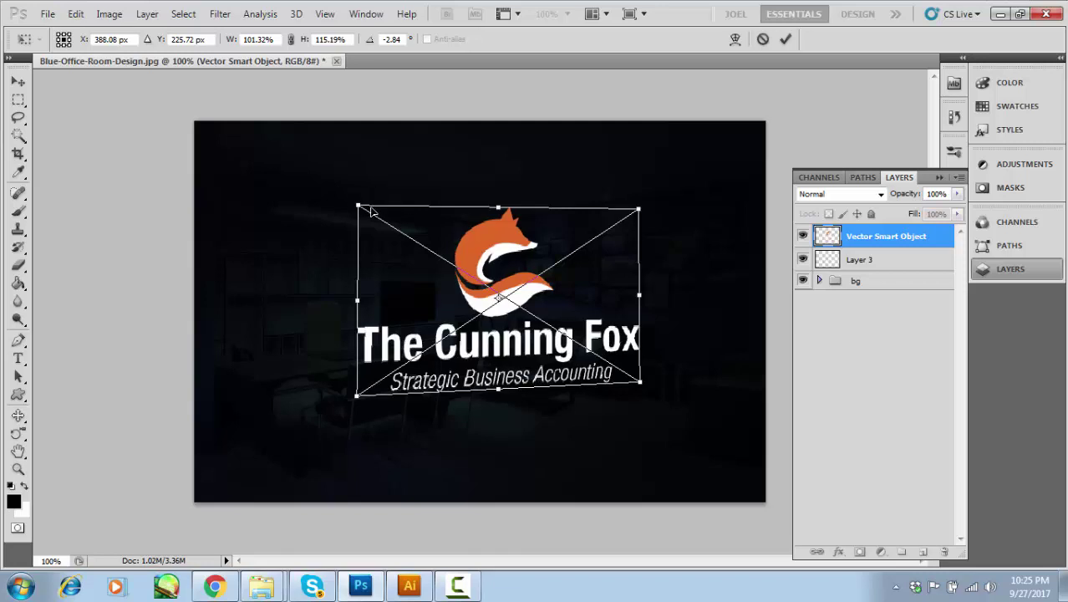
{"action": "left_click_drag", "start_coordinate": [356, 209], "coordinate": [357, 205]}
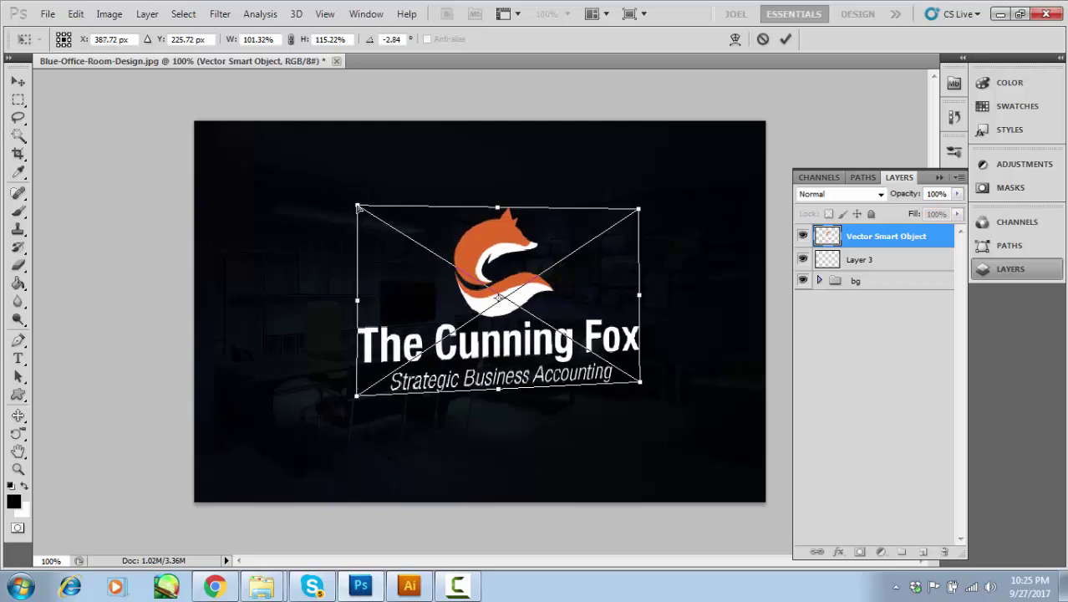
{"action": "left_click_drag", "start_coordinate": [640, 209], "coordinate": [637, 212]}
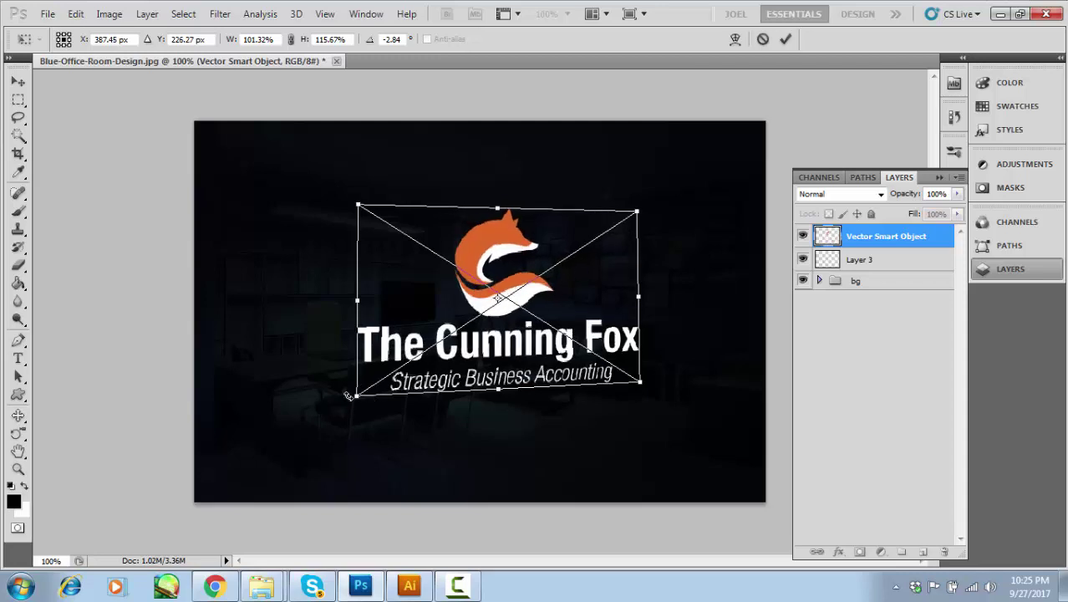
{"action": "left_click_drag", "start_coordinate": [353, 400], "coordinate": [355, 402]}
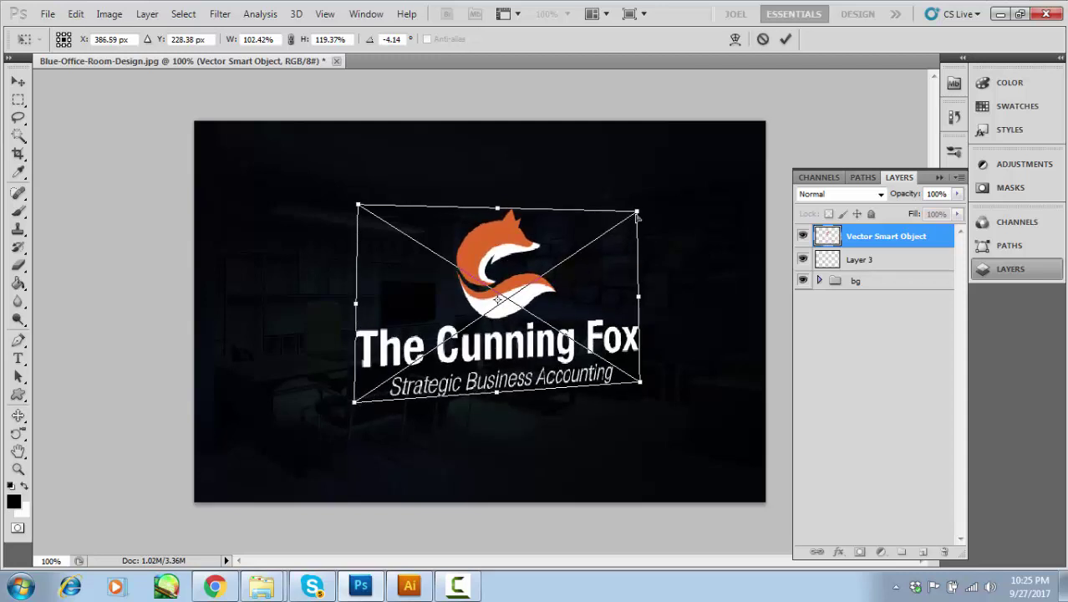
{"action": "left_click_drag", "start_coordinate": [637, 216], "coordinate": [641, 210]}
{"action": "left_click_drag", "start_coordinate": [360, 205], "coordinate": [353, 206]}
{"action": "key", "text": "Return"}
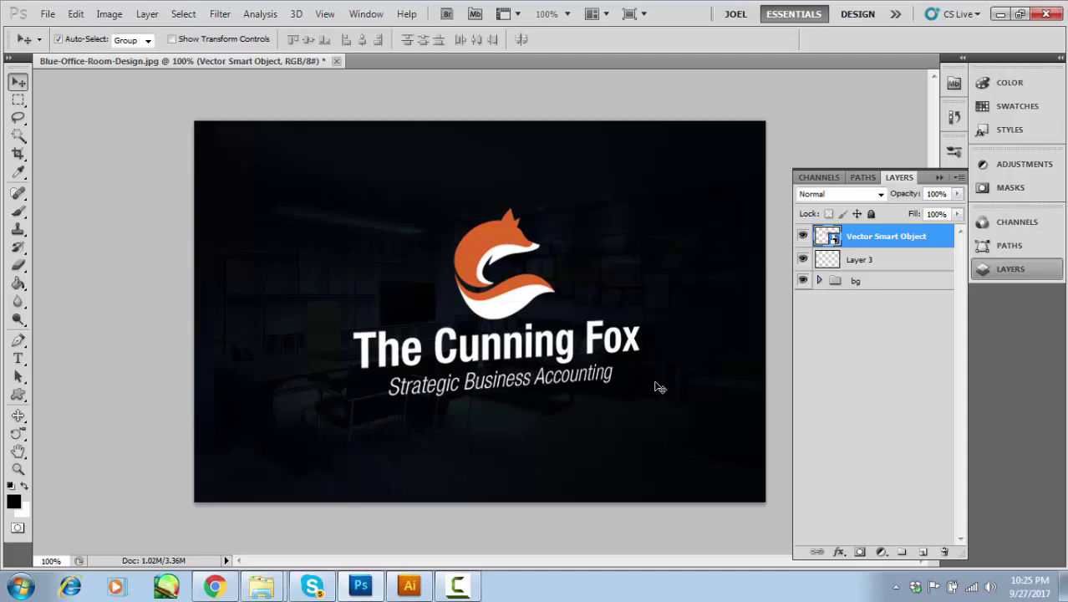
Add a Drop Shadow to the logo and set its angle to 41°.
{"action": "left_click", "coordinate": [838, 552]}
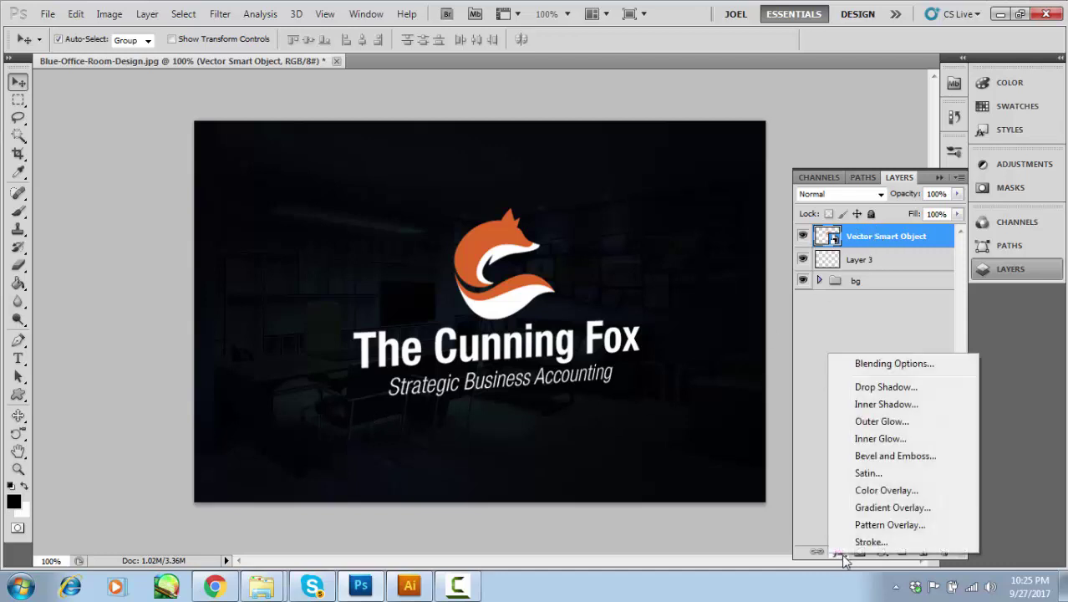
{"action": "left_click", "coordinate": [890, 387]}
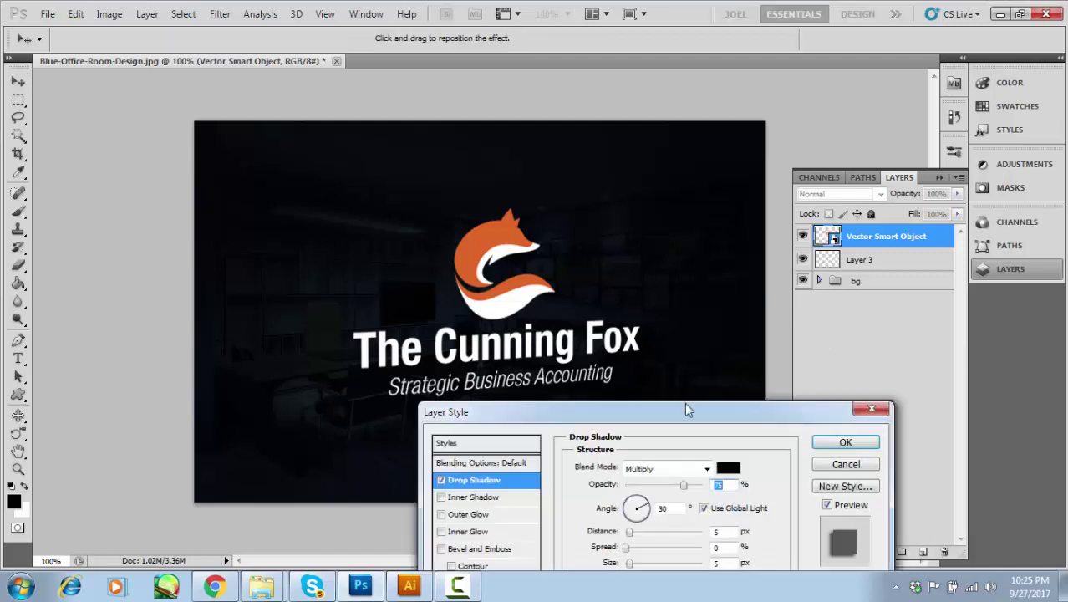
{"action": "left_click_drag", "start_coordinate": [684, 409], "coordinate": [927, 72]}
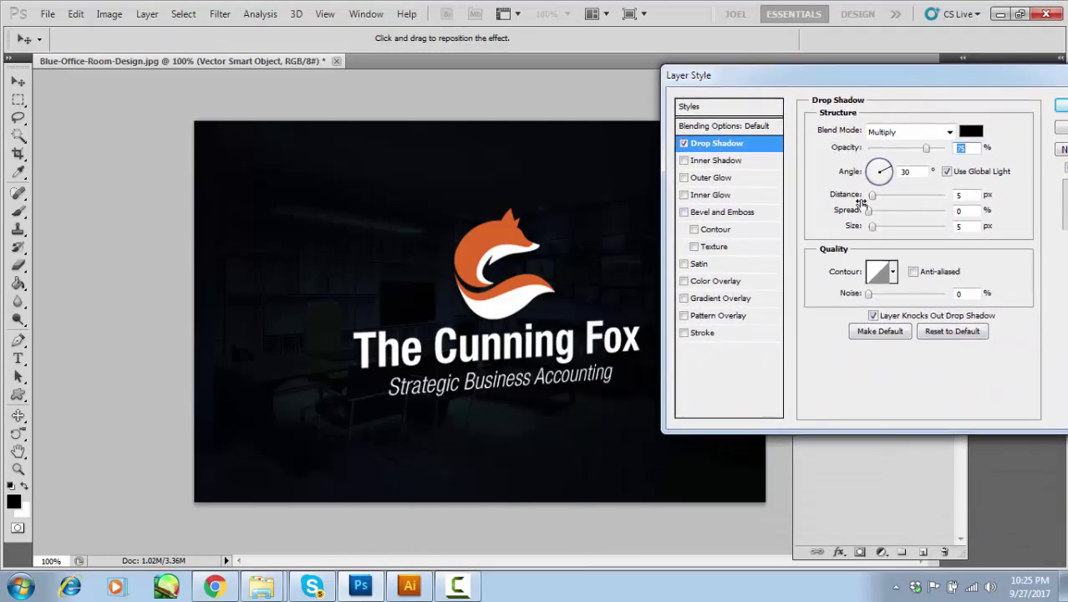
{"action": "left_click", "coordinate": [872, 233]}
{"action": "left_click_drag", "start_coordinate": [869, 233], "coordinate": [866, 231]}
{"action": "mouse_move", "coordinate": [885, 173]}
{"action": "left_mouse_down"}
{"action": "mouse_move", "coordinate": [878, 167]}
{"action": "mouse_move", "coordinate": [891, 171]}
{"action": "left_mouse_up"}
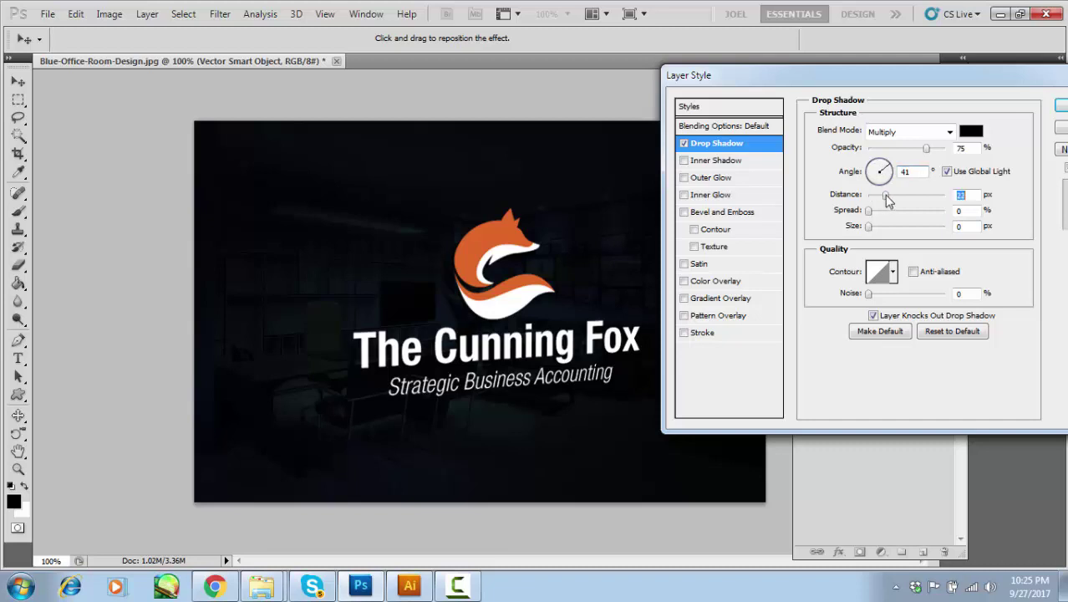
{"action": "left_click", "coordinate": [874, 197]}
{"action": "left_click_drag", "start_coordinate": [869, 230], "coordinate": [876, 231]}
Set the shadow size to 8 px and distance to 9 px, and enable Bevel and Emboss.
{"action": "left_click_drag", "start_coordinate": [893, 77], "coordinate": [916, 132]}
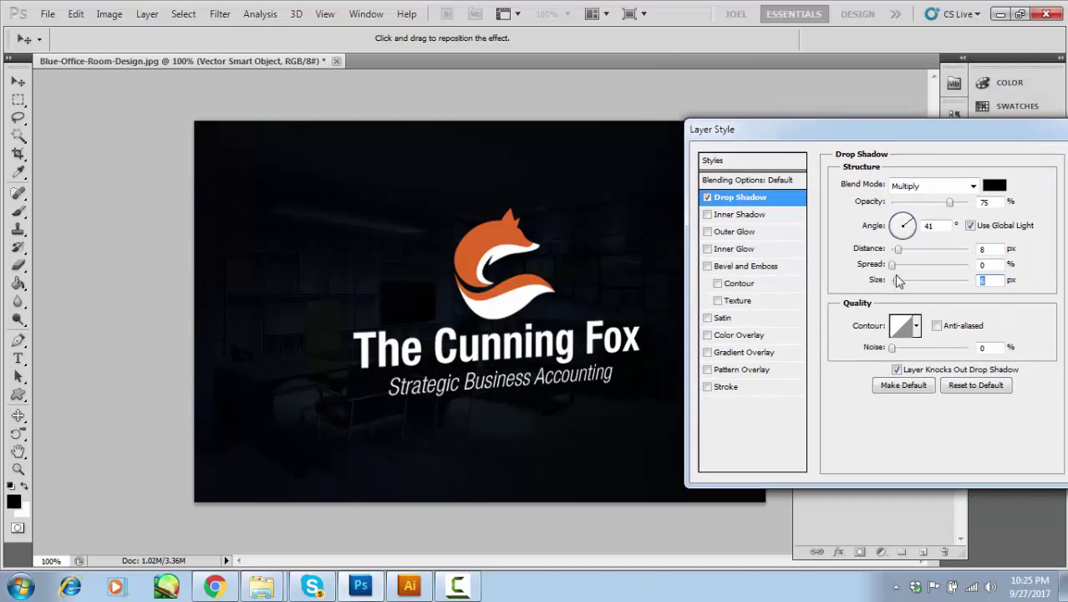
{"action": "left_click_drag", "start_coordinate": [908, 286], "coordinate": [901, 286]}
{"action": "left_click_drag", "start_coordinate": [905, 136], "coordinate": [833, 333]}
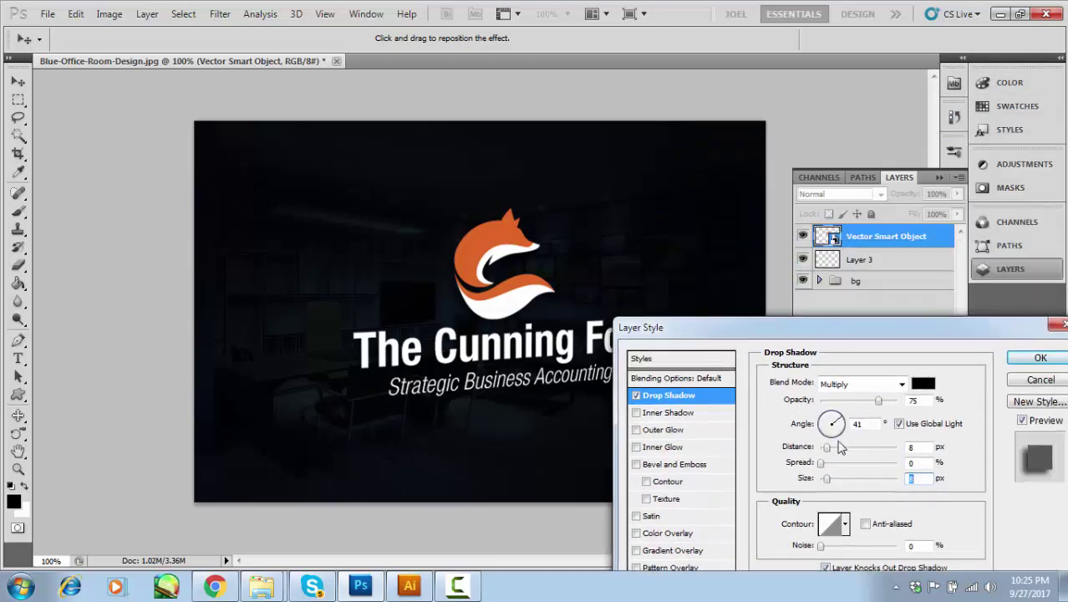
{"action": "left_click_drag", "start_coordinate": [828, 451], "coordinate": [827, 456]}
{"action": "left_click", "coordinate": [823, 466]}
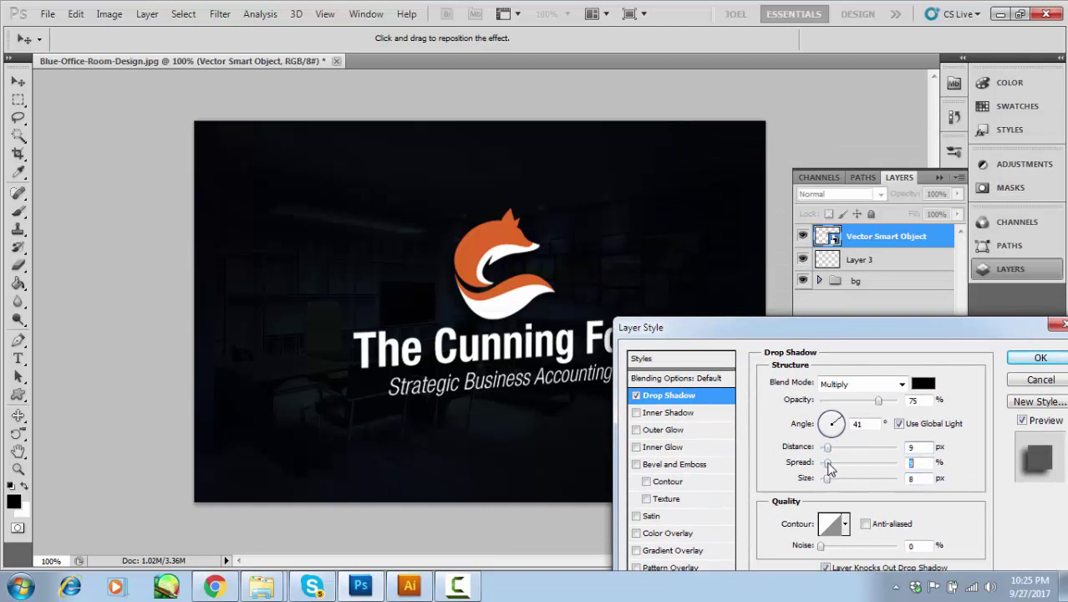
{"action": "left_click_drag", "start_coordinate": [848, 329], "coordinate": [892, 238]}
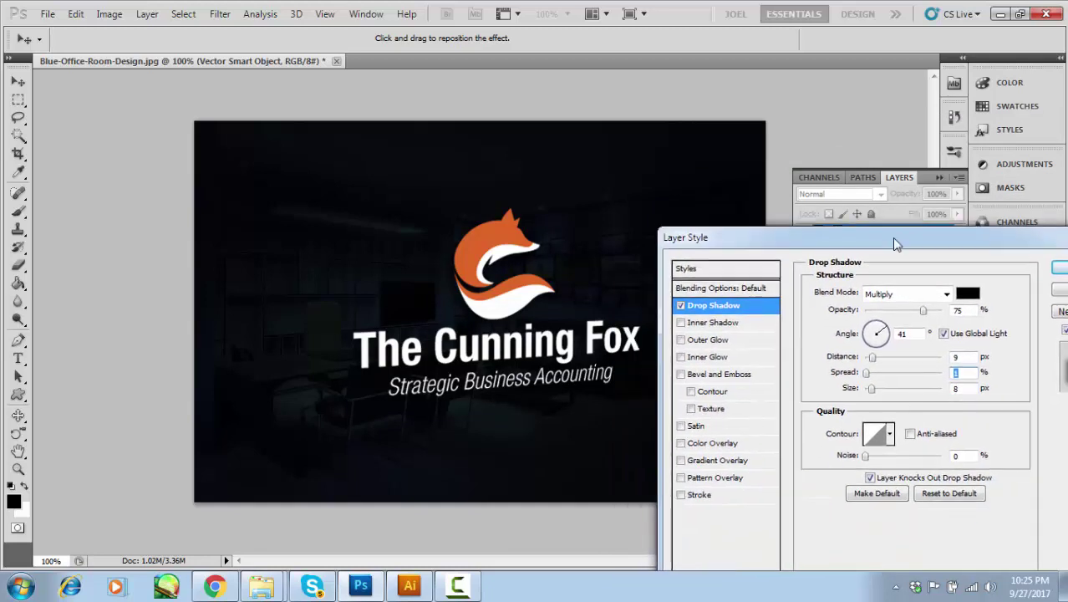
{"action": "left_click", "coordinate": [718, 373]}
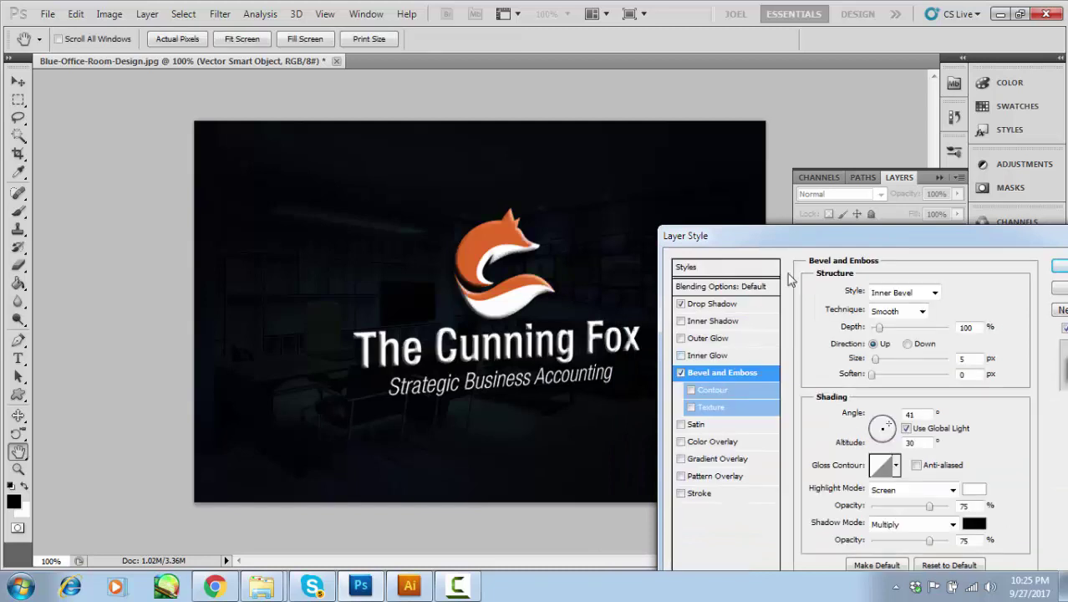
Switch the bevel technique to Chisel Hard with 11% depth and 3 px size.
{"action": "left_click_drag", "start_coordinate": [815, 238], "coordinate": [827, 184]}
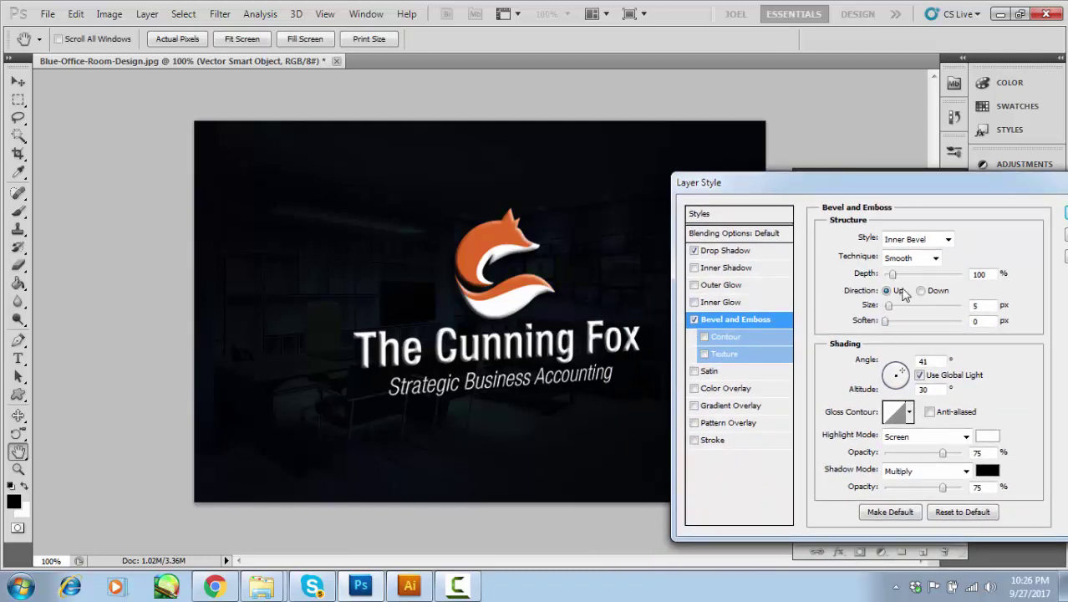
{"action": "left_click_drag", "start_coordinate": [892, 276], "coordinate": [891, 282]}
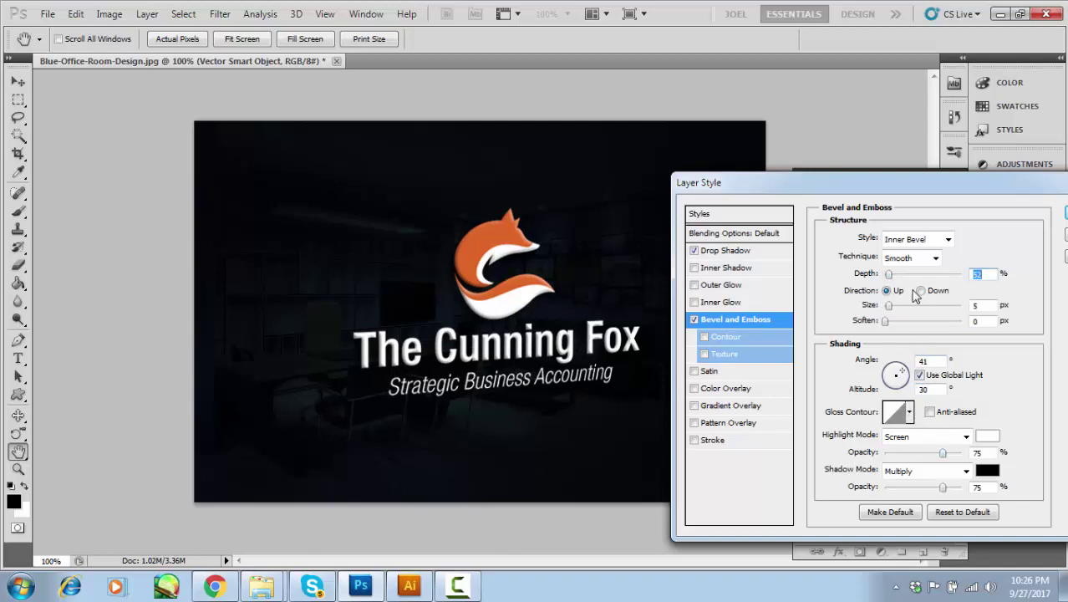
{"action": "left_click_drag", "start_coordinate": [889, 306], "coordinate": [889, 311]}
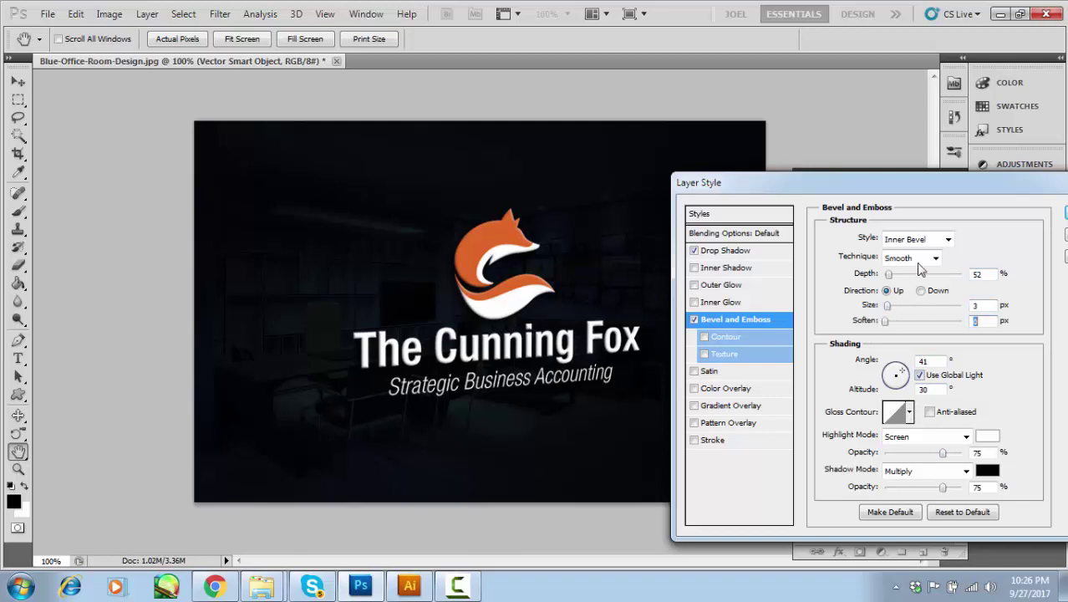
{"action": "left_click", "coordinate": [934, 259]}
{"action": "left_click", "coordinate": [919, 287]}
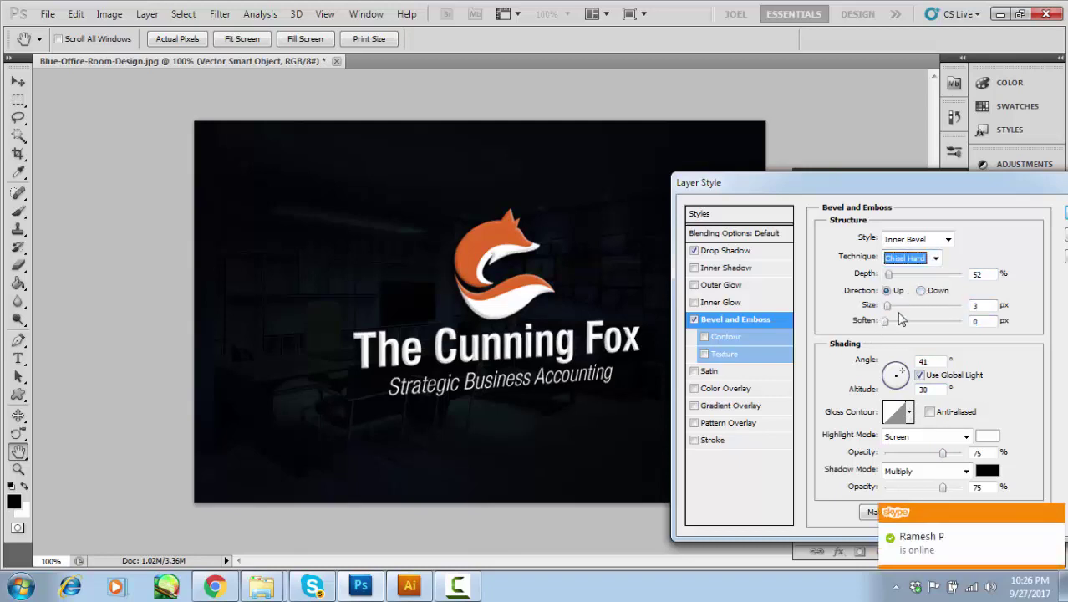
{"action": "left_click_drag", "start_coordinate": [888, 275], "coordinate": [882, 282]}
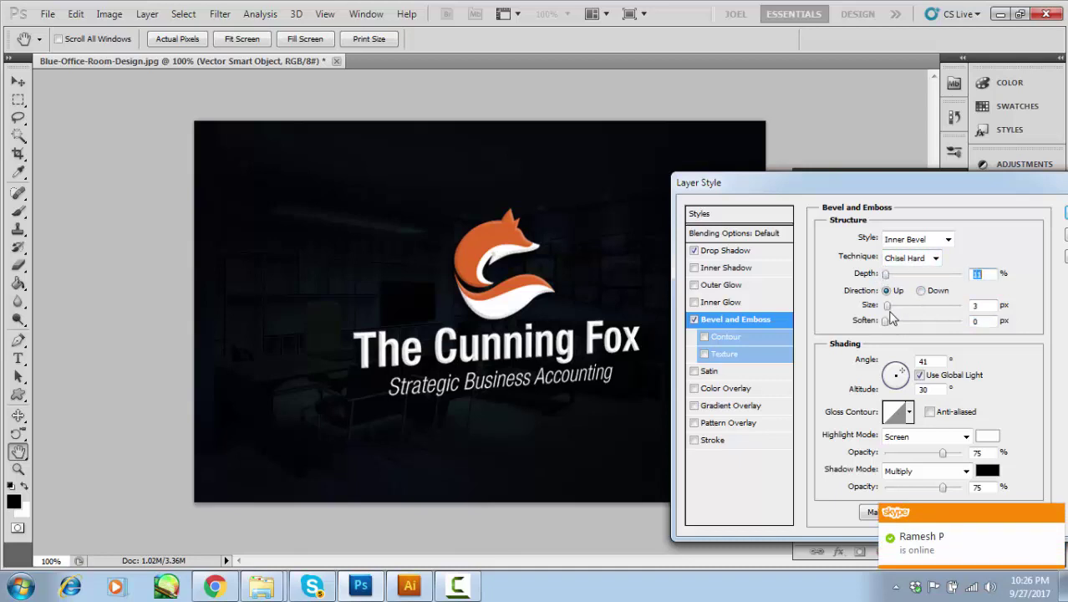
{"action": "left_click_drag", "start_coordinate": [887, 307], "coordinate": [891, 309]}
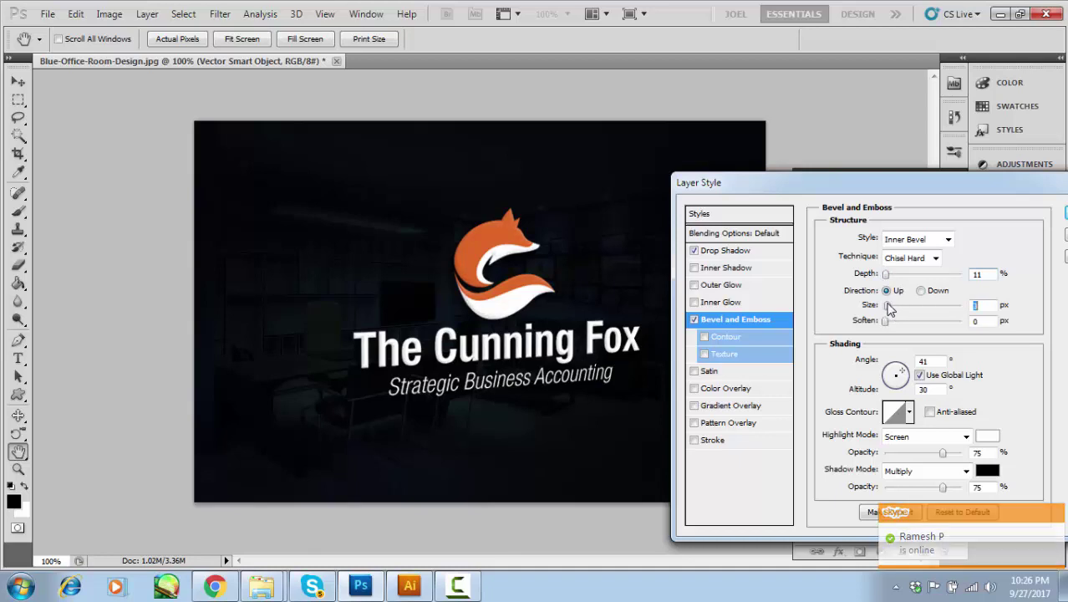
Preview gloss contours, switching the picker to Small List and trying Cone and Cove presets.
{"action": "left_click", "coordinate": [909, 412]}
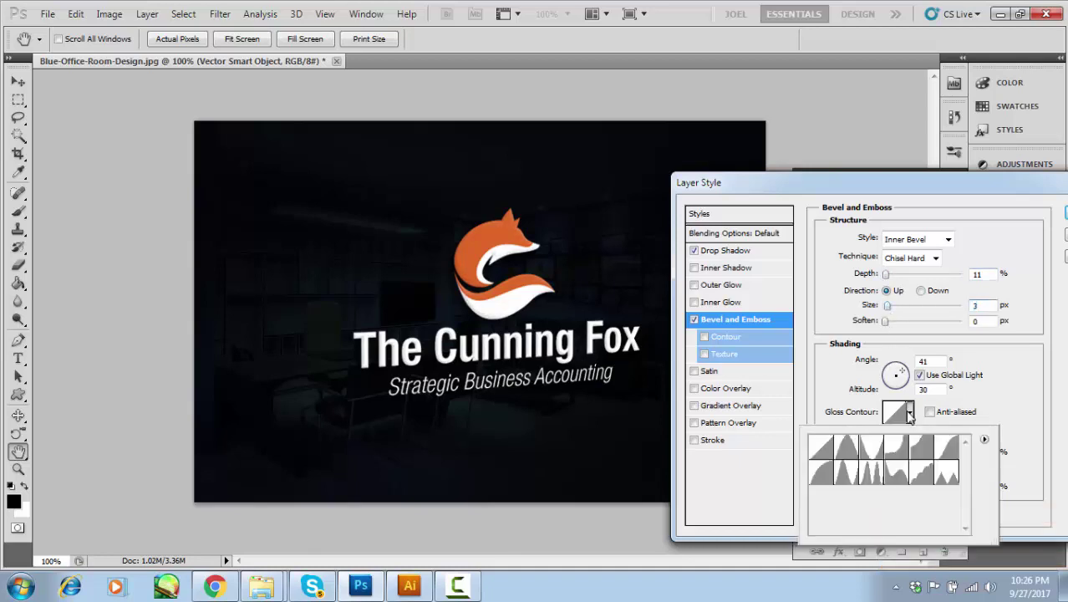
{"action": "left_click", "coordinate": [850, 450]}
{"action": "left_click", "coordinate": [872, 449]}
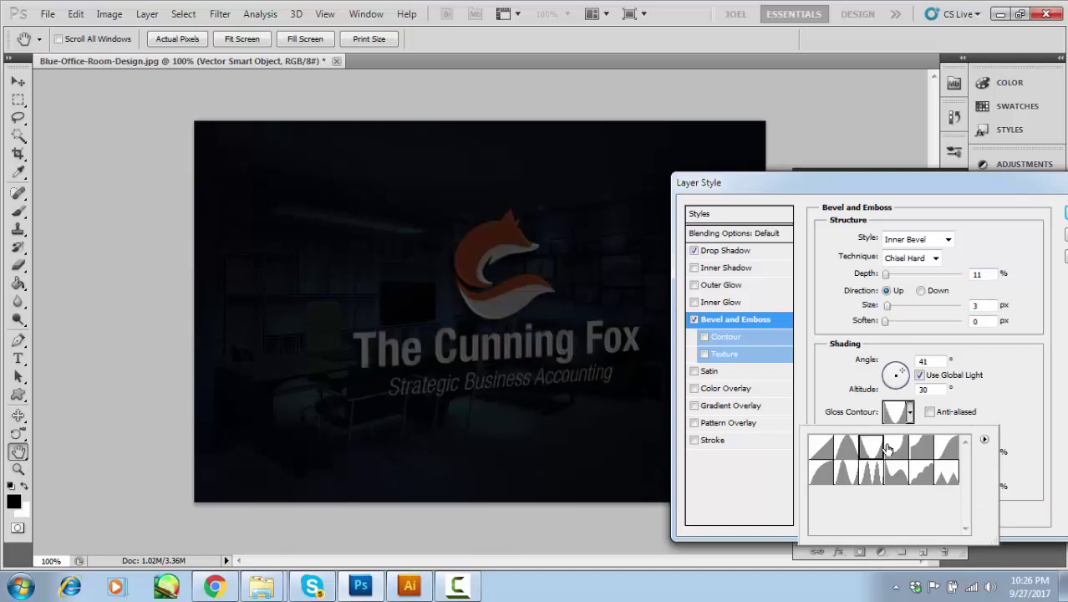
{"action": "left_click", "coordinate": [894, 450]}
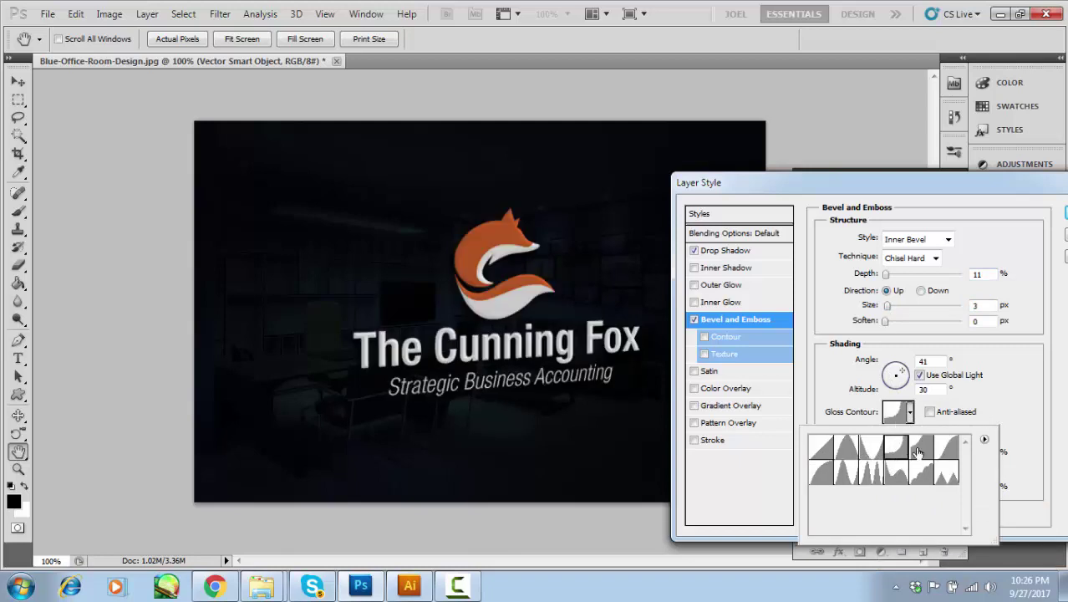
{"action": "left_click", "coordinate": [984, 439]}
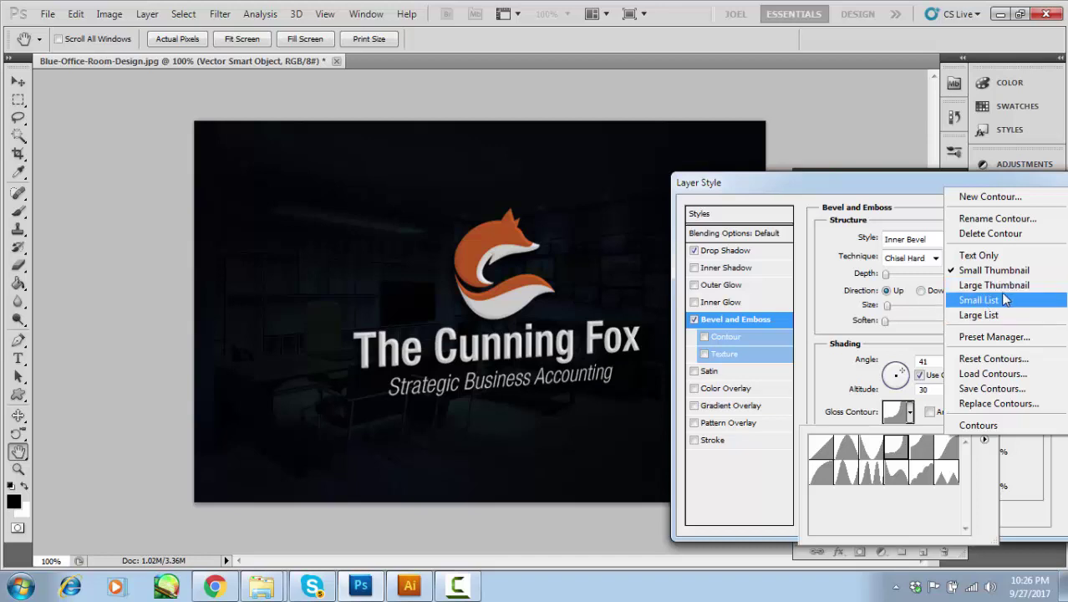
{"action": "left_click", "coordinate": [993, 301]}
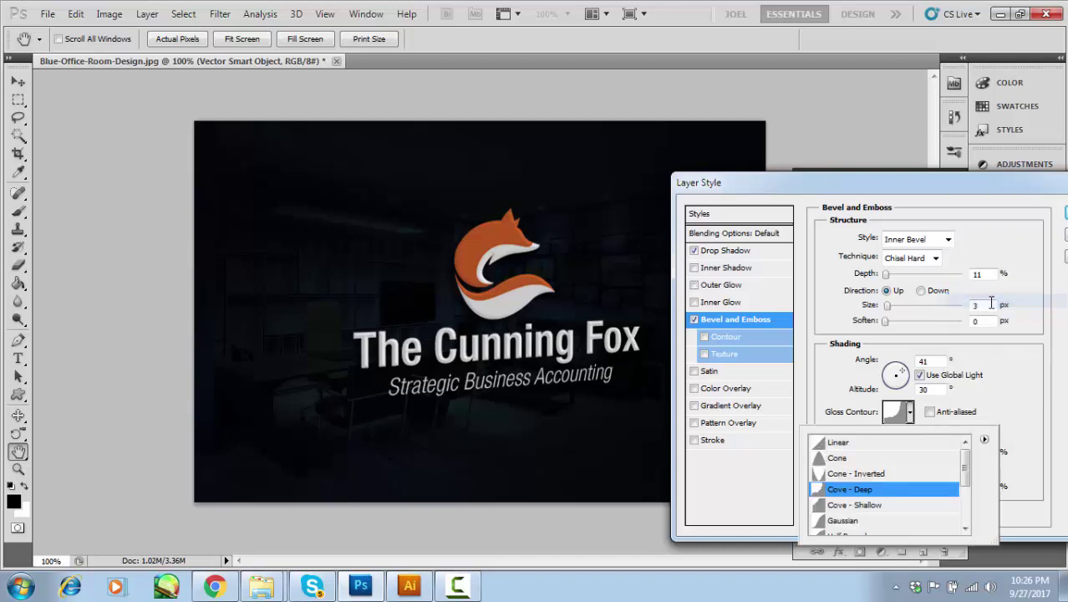
{"action": "left_click", "coordinate": [860, 462]}
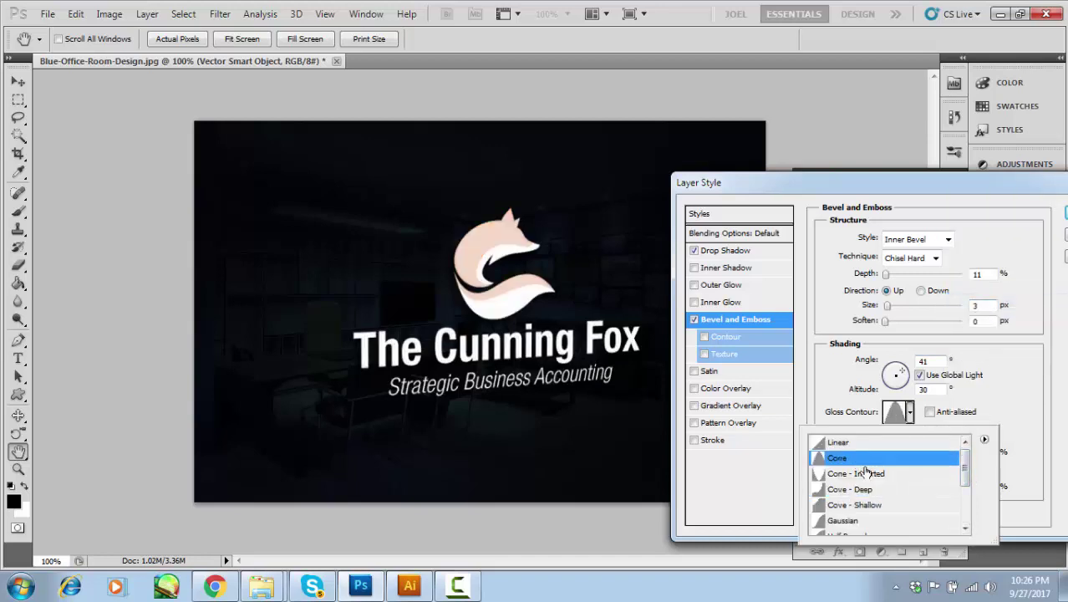
{"action": "left_click", "coordinate": [866, 473]}
{"action": "left_click", "coordinate": [870, 491]}
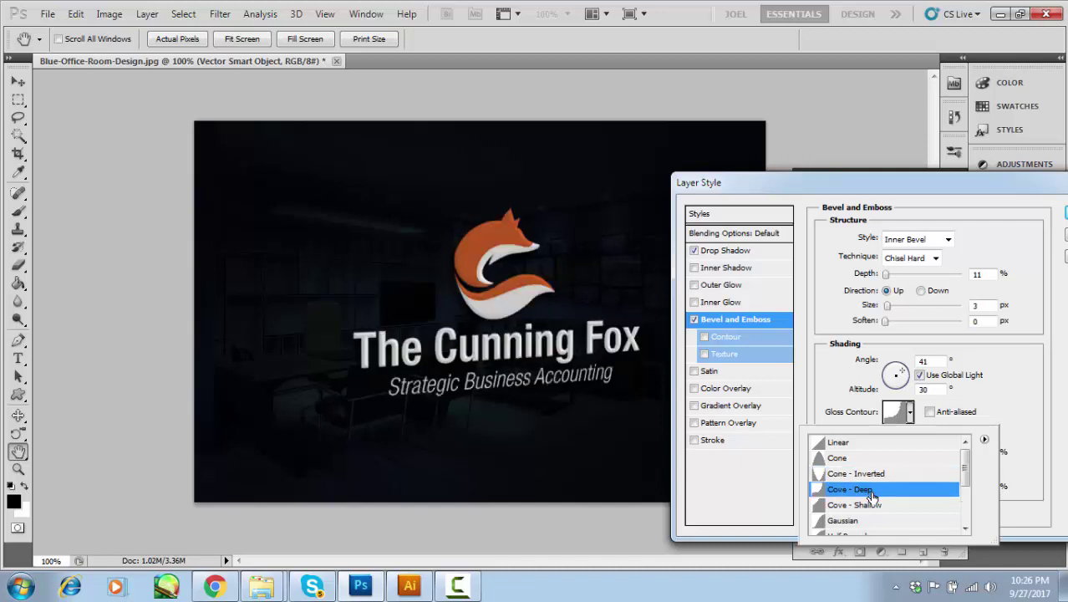
{"action": "left_click", "coordinate": [869, 505]}
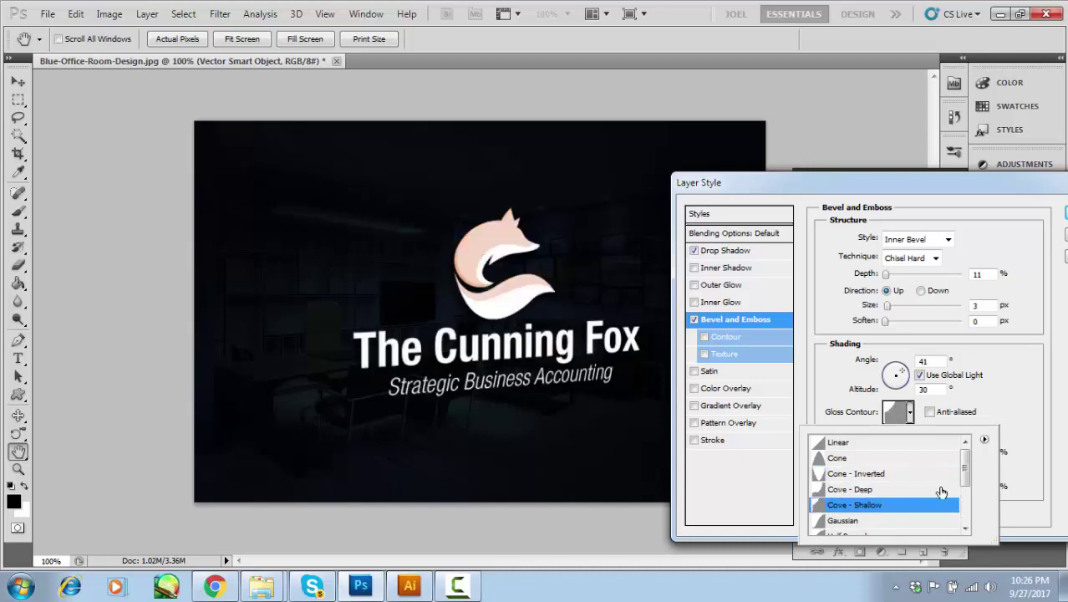
Compare Ring, Gaussian and Half Round gloss contours, then apply Rolling Slope - Descending.
{"action": "left_click_drag", "start_coordinate": [967, 477], "coordinate": [910, 499]}
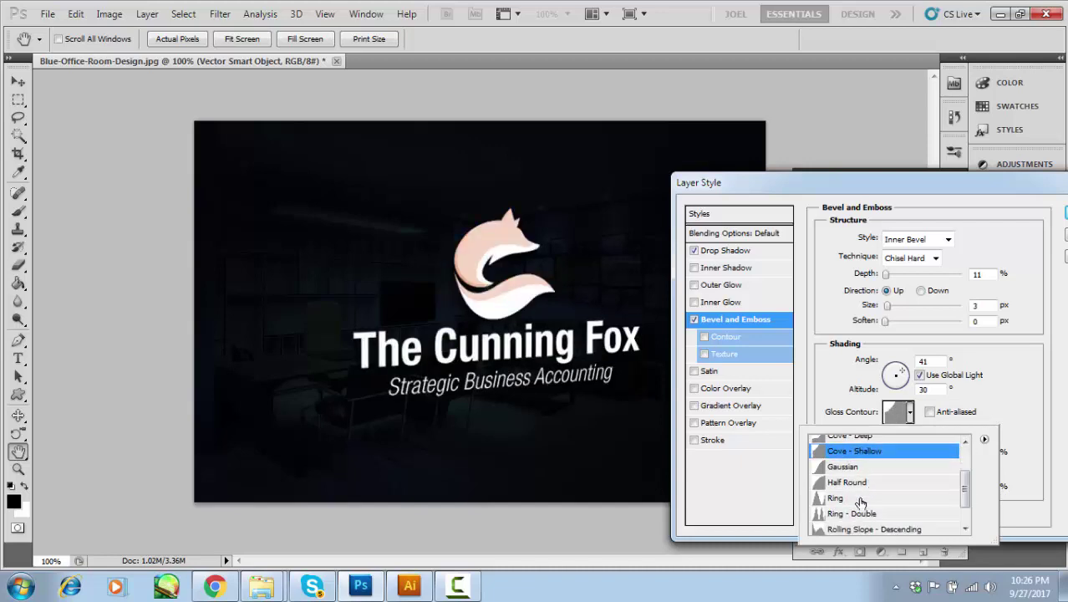
{"action": "left_click", "coordinate": [869, 498]}
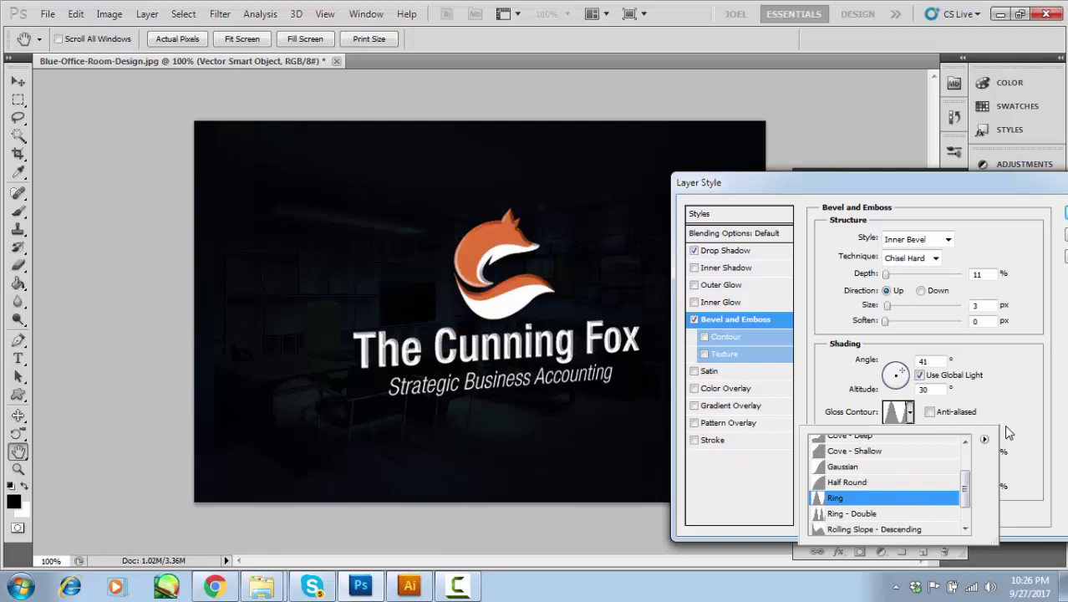
{"action": "left_click", "coordinate": [869, 513]}
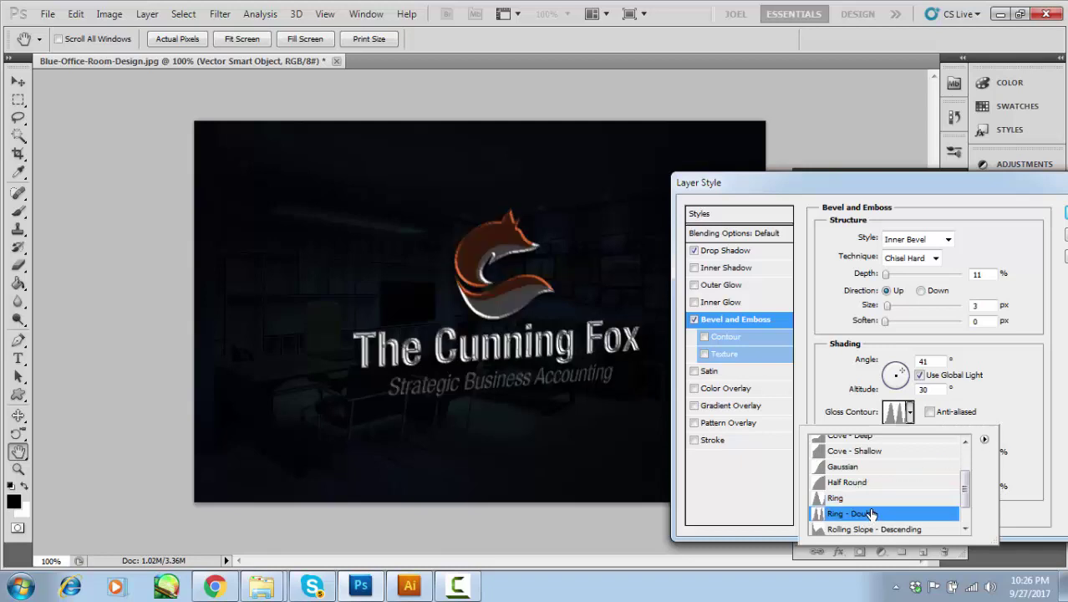
{"action": "left_click", "coordinate": [859, 499]}
{"action": "left_click", "coordinate": [860, 468]}
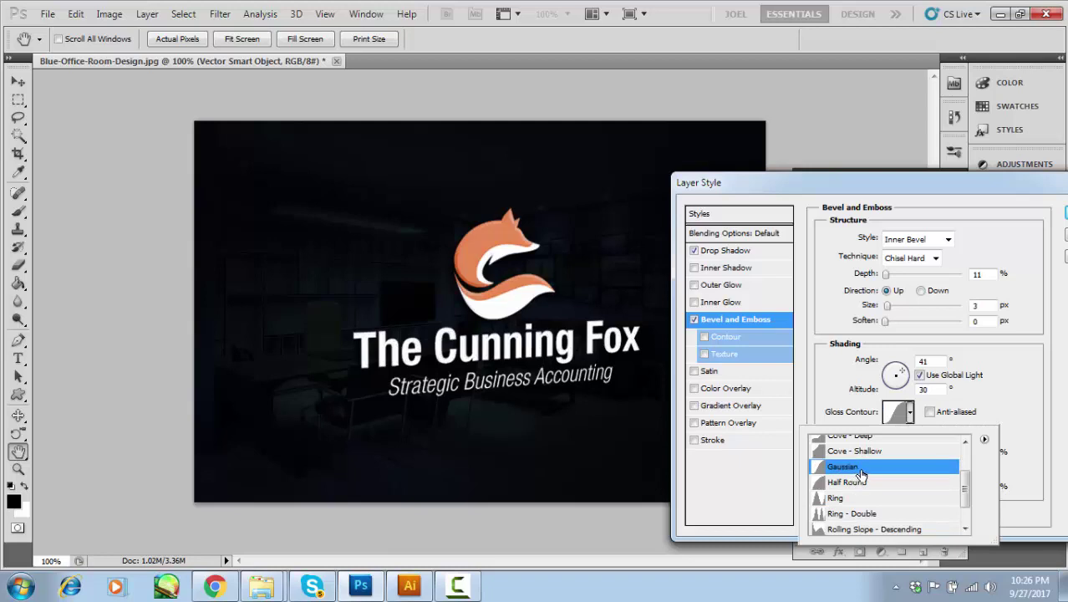
{"action": "left_click", "coordinate": [858, 485]}
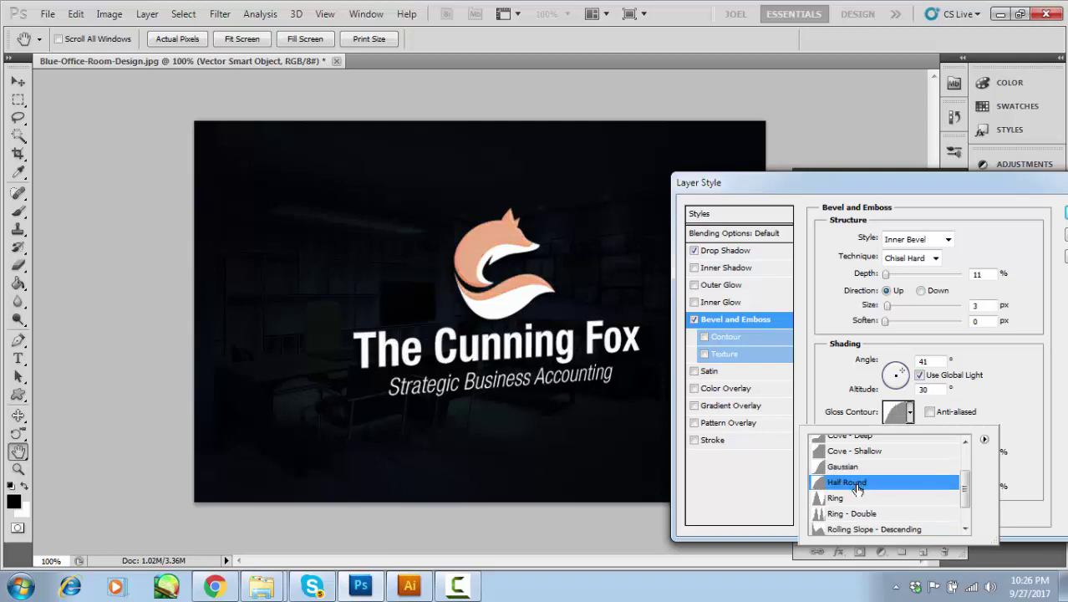
{"action": "left_click", "coordinate": [855, 498]}
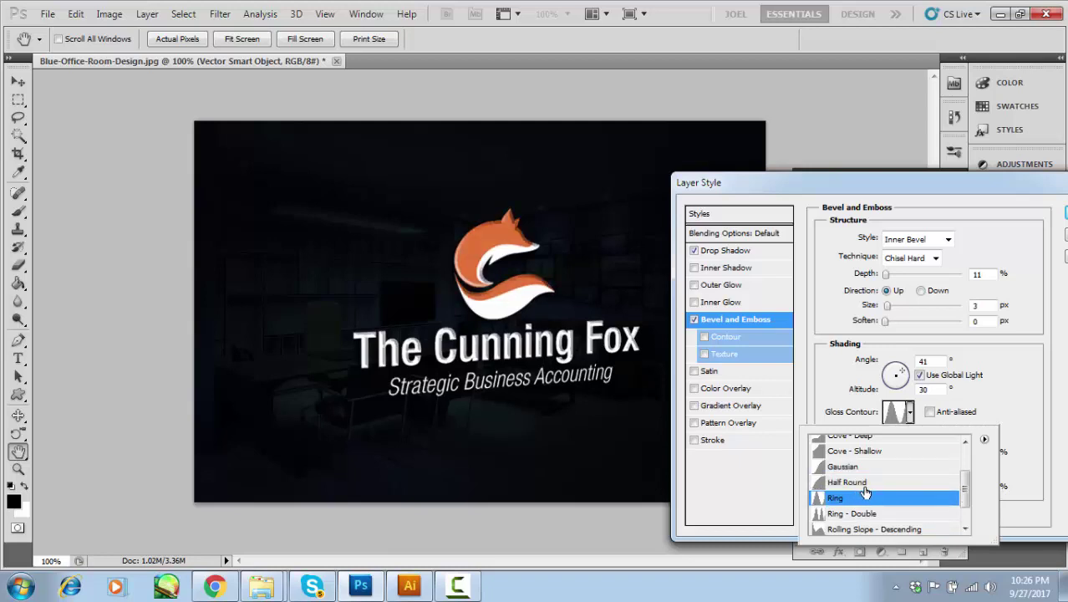
{"action": "left_click", "coordinate": [861, 513]}
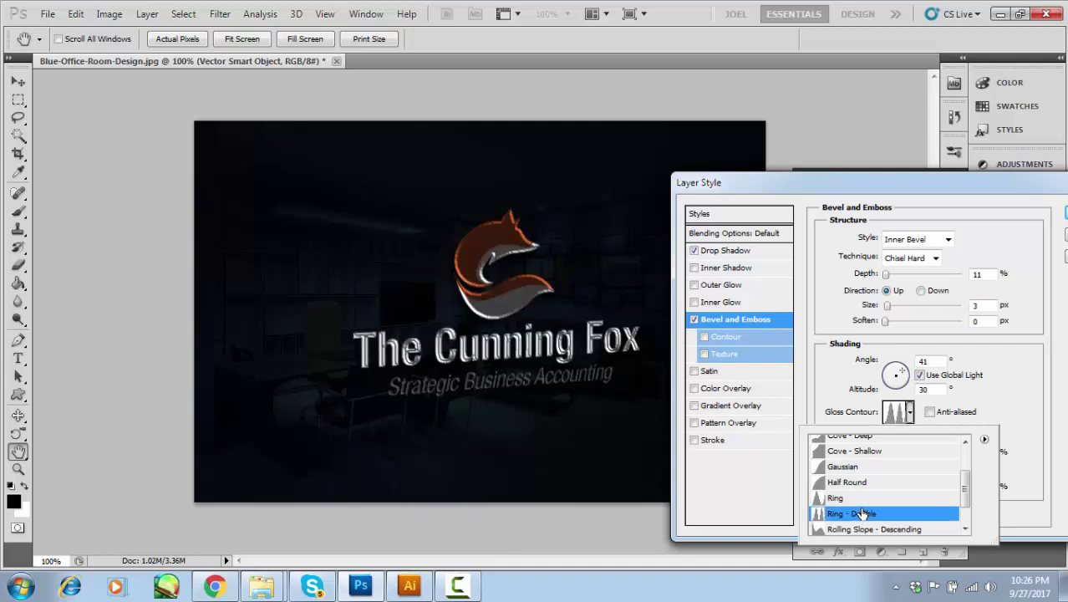
{"action": "left_click_drag", "start_coordinate": [967, 489], "coordinate": [967, 508]}
{"action": "left_click", "coordinate": [884, 497]}
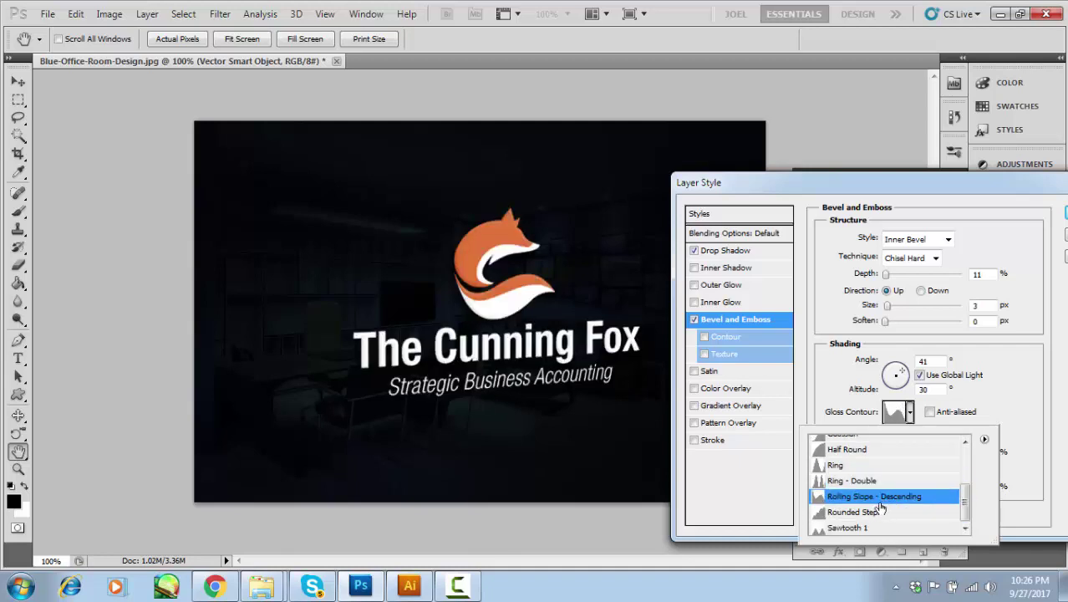
{"action": "left_click", "coordinate": [1018, 441]}
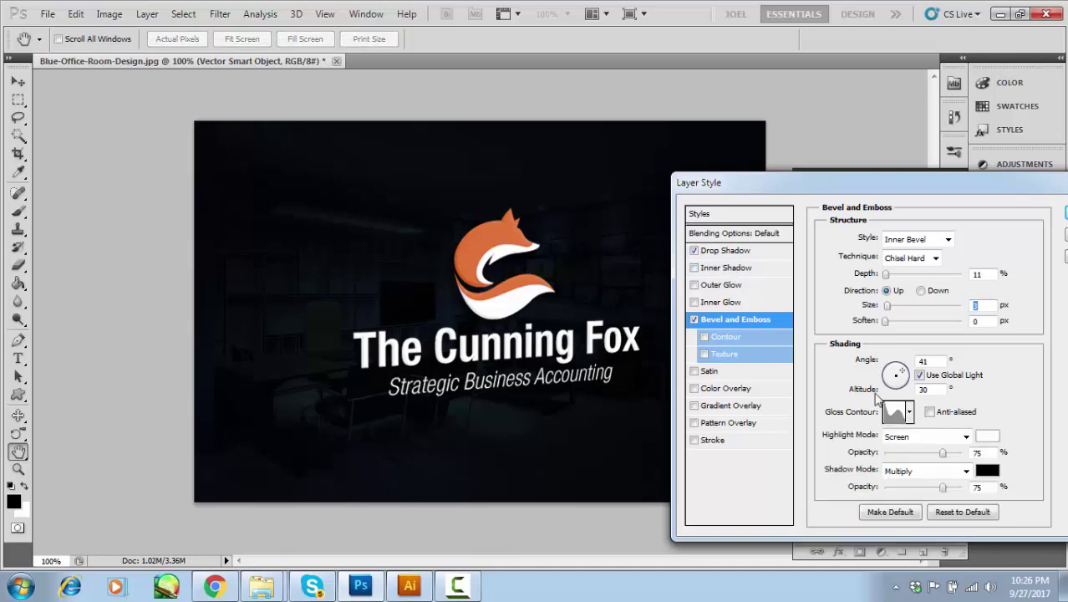
Enable the bevel's Contour and, after previewing presets, choose Cove - Shallow.
{"action": "left_click", "coordinate": [726, 338]}
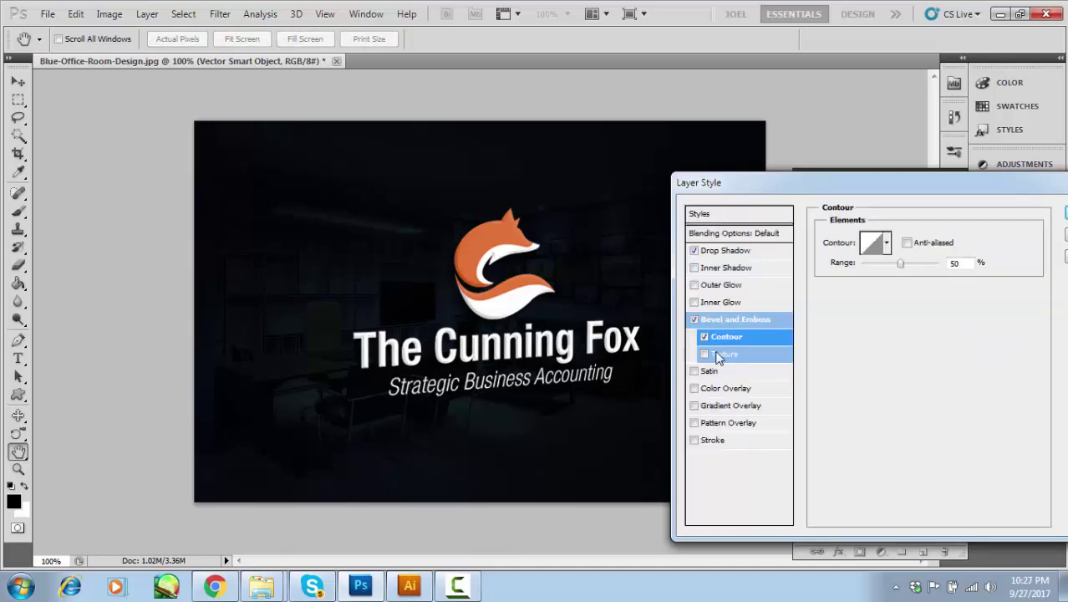
{"action": "left_click", "coordinate": [887, 243]}
{"action": "left_click", "coordinate": [832, 298]}
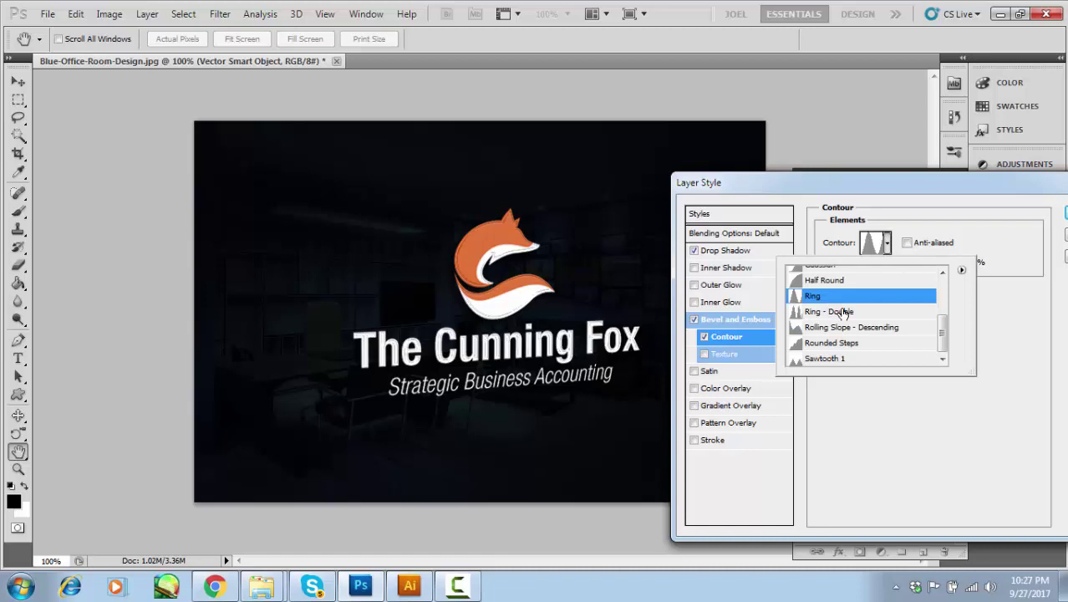
{"action": "left_click", "coordinate": [843, 312]}
{"action": "left_click", "coordinate": [885, 345]}
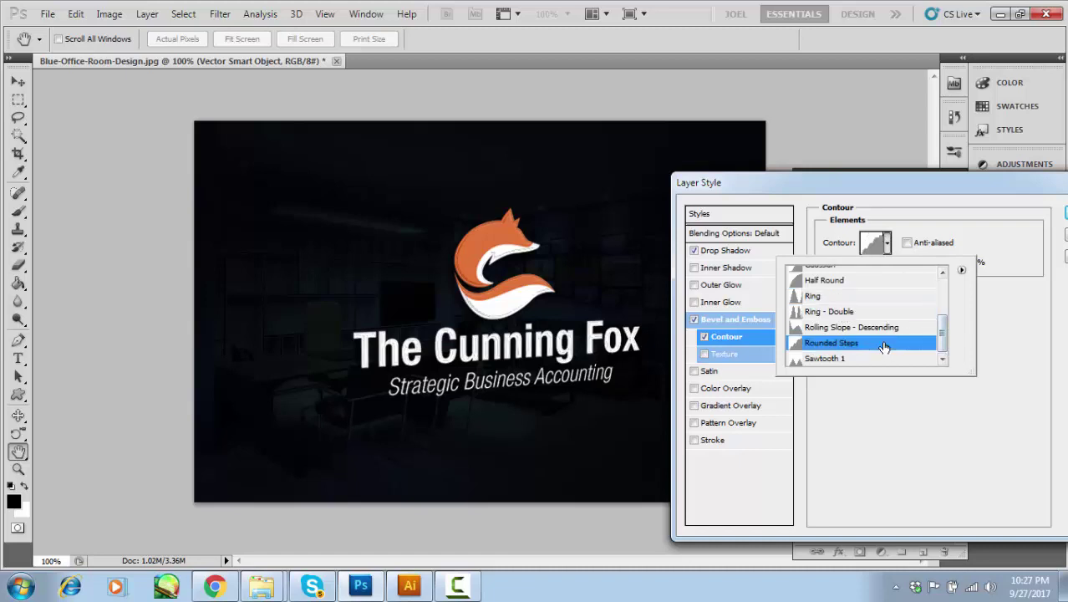
{"action": "left_click", "coordinate": [872, 359]}
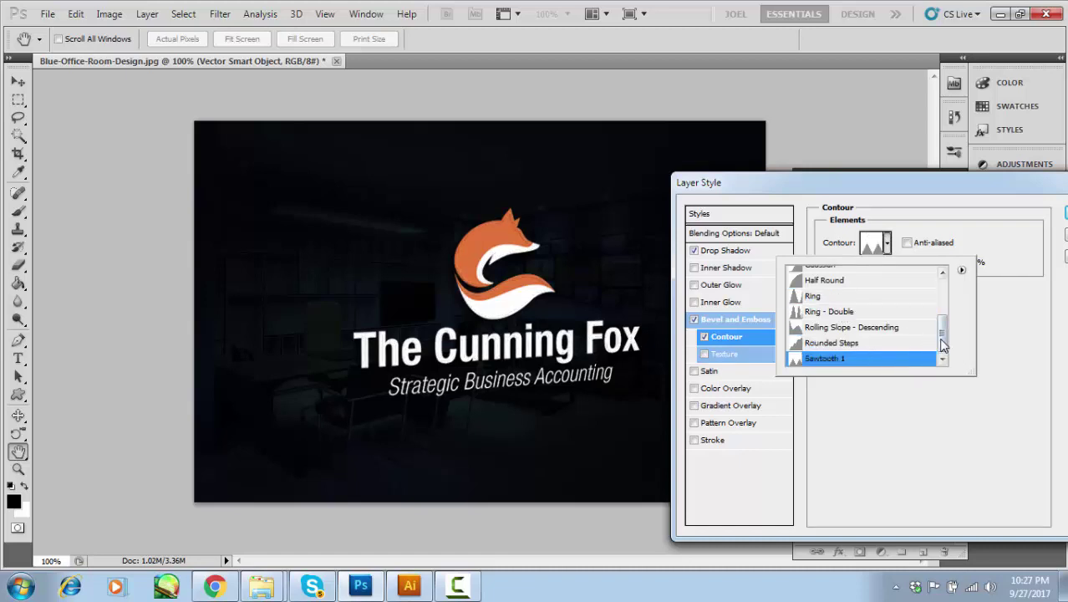
{"action": "left_click_drag", "start_coordinate": [942, 350], "coordinate": [940, 305]}
{"action": "left_click", "coordinate": [831, 291]}
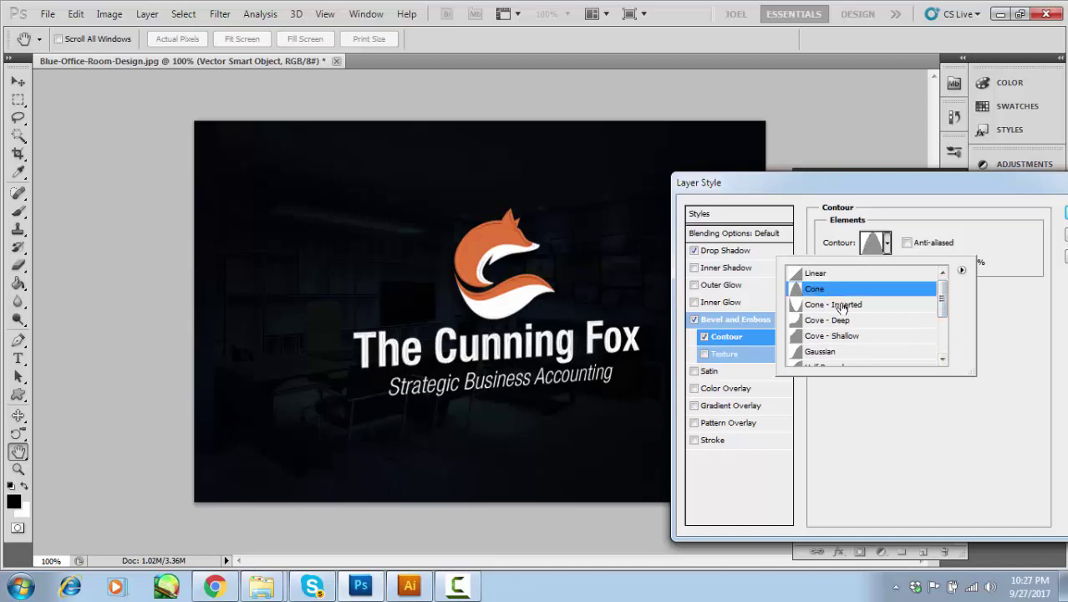
{"action": "left_click", "coordinate": [843, 306]}
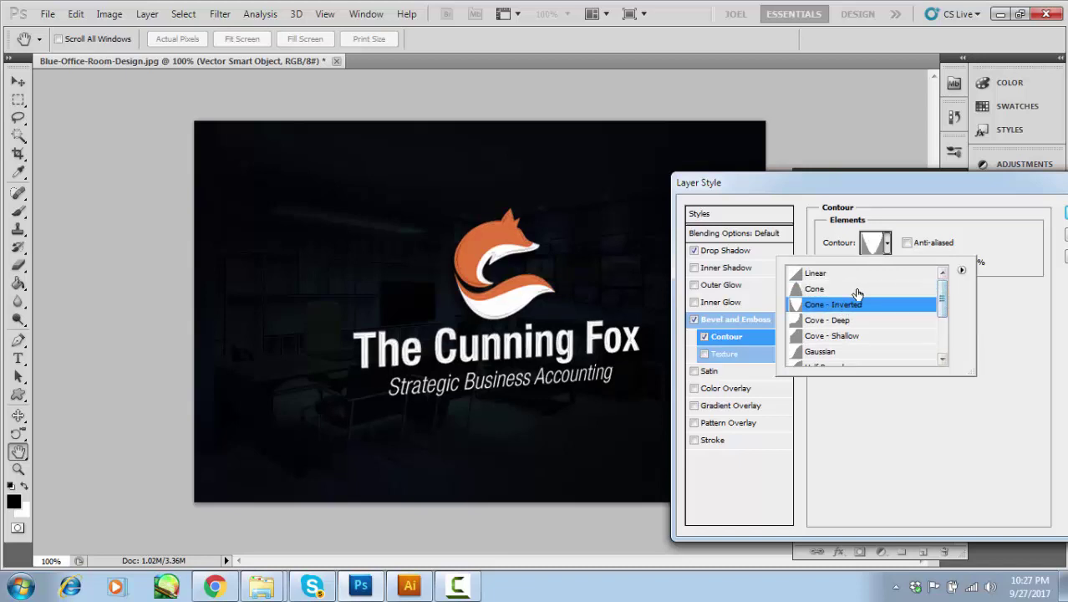
{"action": "left_click", "coordinate": [858, 321]}
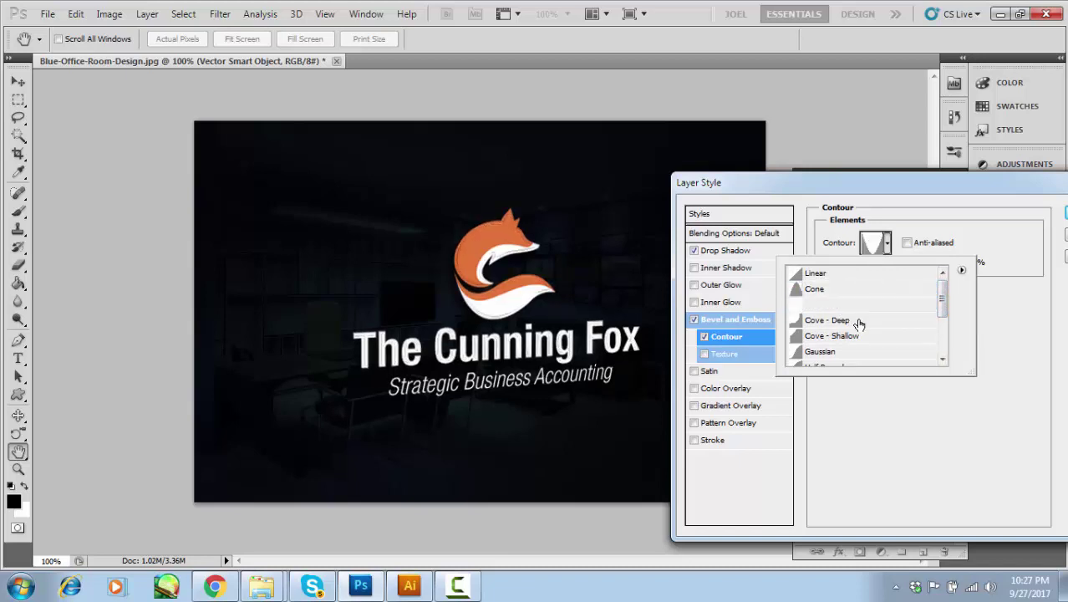
{"action": "left_click", "coordinate": [856, 337]}
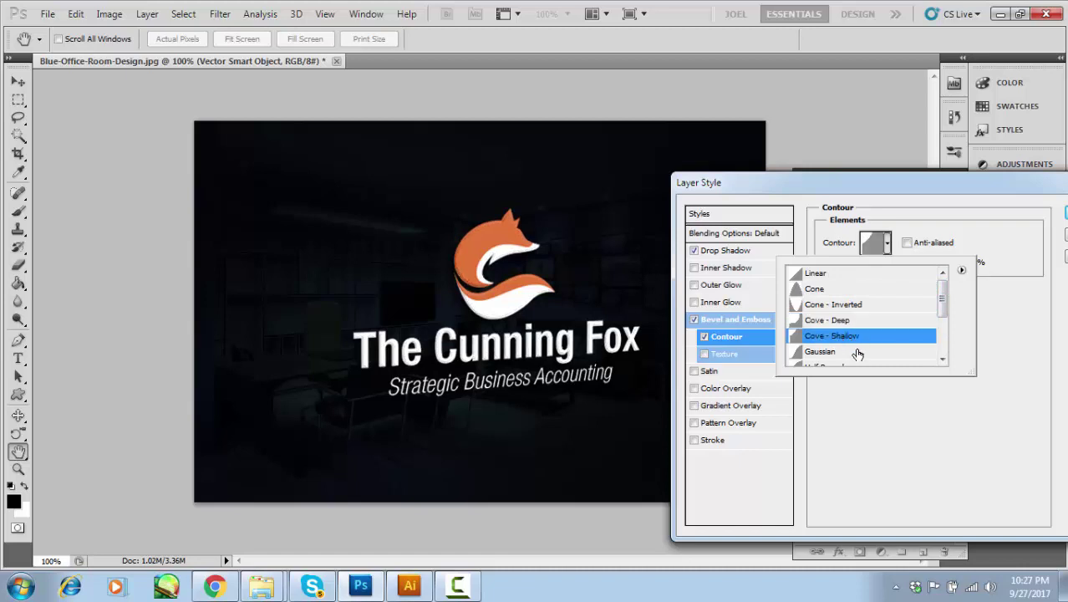
{"action": "left_click", "coordinate": [993, 313]}
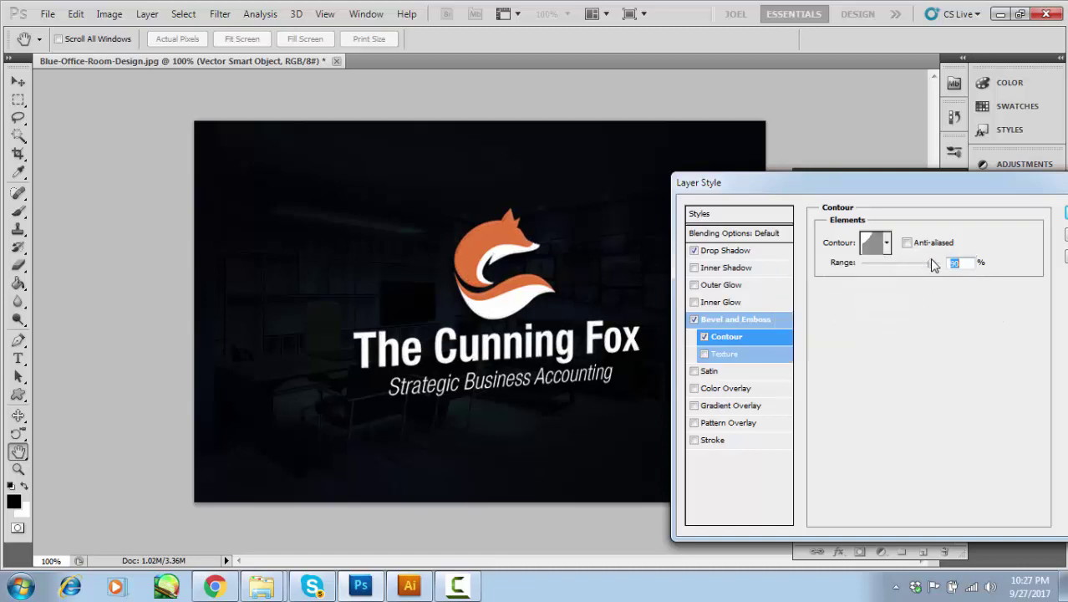
Set the contour range to 42% and fine-tune the bevel size.
{"action": "left_click_drag", "start_coordinate": [932, 264], "coordinate": [897, 265]}
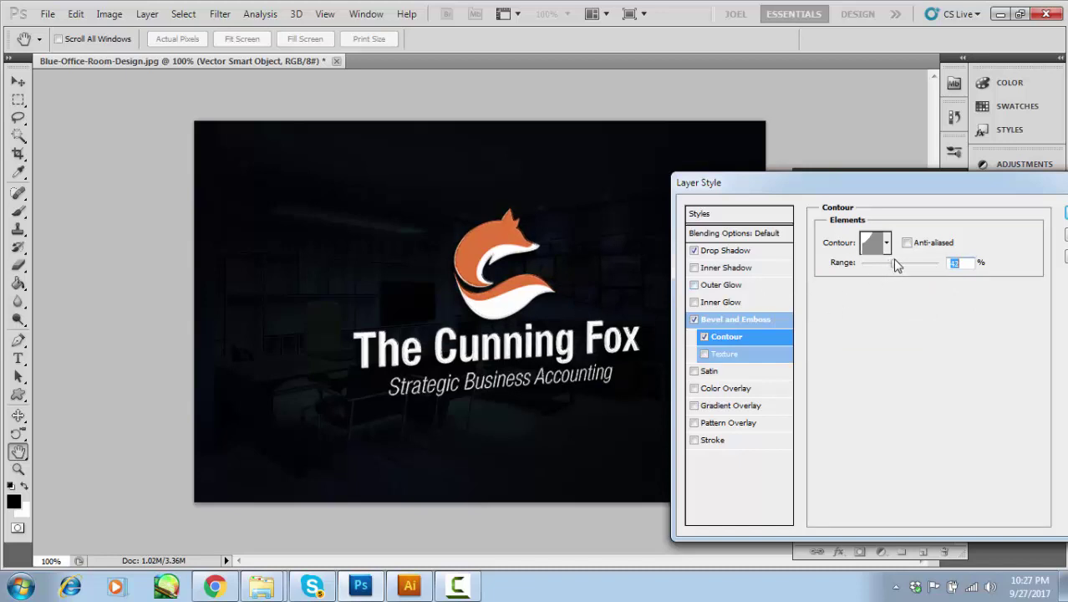
{"action": "left_click", "coordinate": [739, 326]}
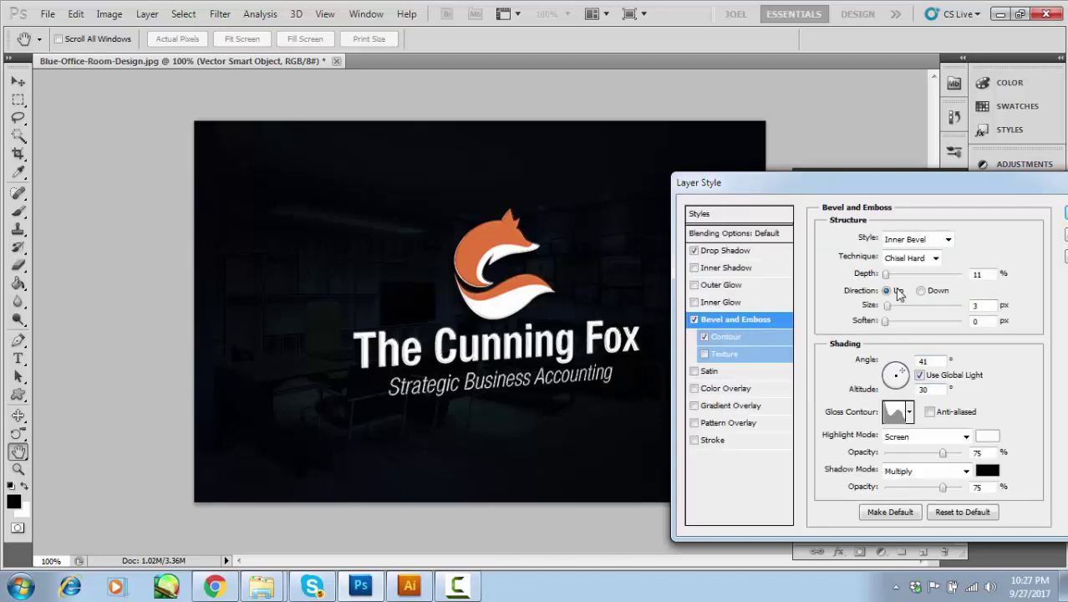
{"action": "left_click_drag", "start_coordinate": [892, 311], "coordinate": [889, 309]}
{"action": "left_click_drag", "start_coordinate": [936, 184], "coordinate": [810, 214]}
Apply the layer style, rename the smart object layer 'logo', and add Layer 4 above it.
{"action": "left_click", "coordinate": [981, 256]}
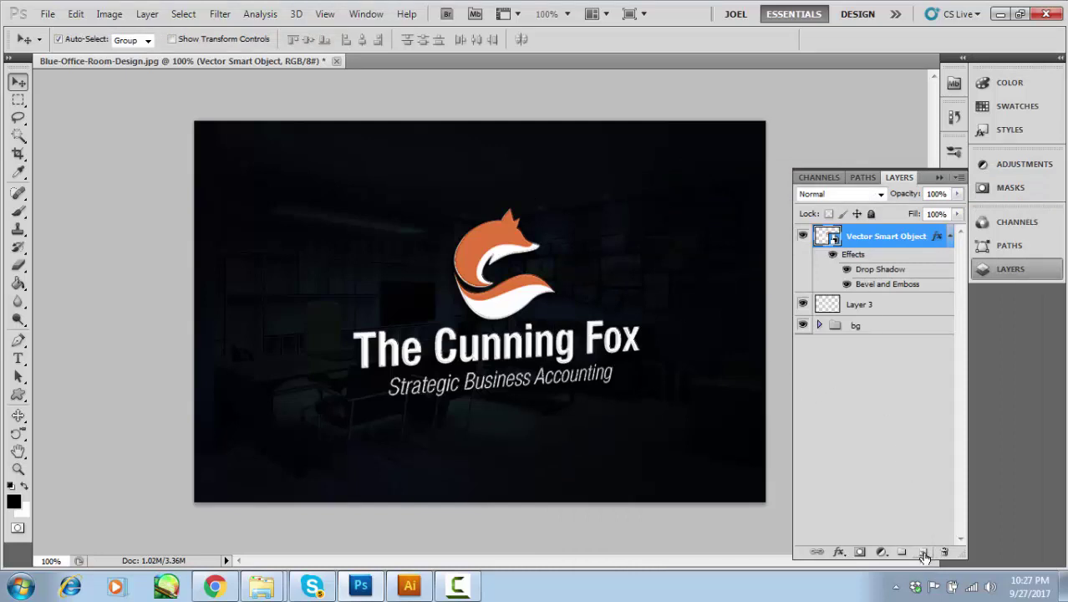
{"action": "double_click", "coordinate": [878, 239]}
{"action": "key", "text": "BackSpace"}
{"action": "key", "text": "Return"}
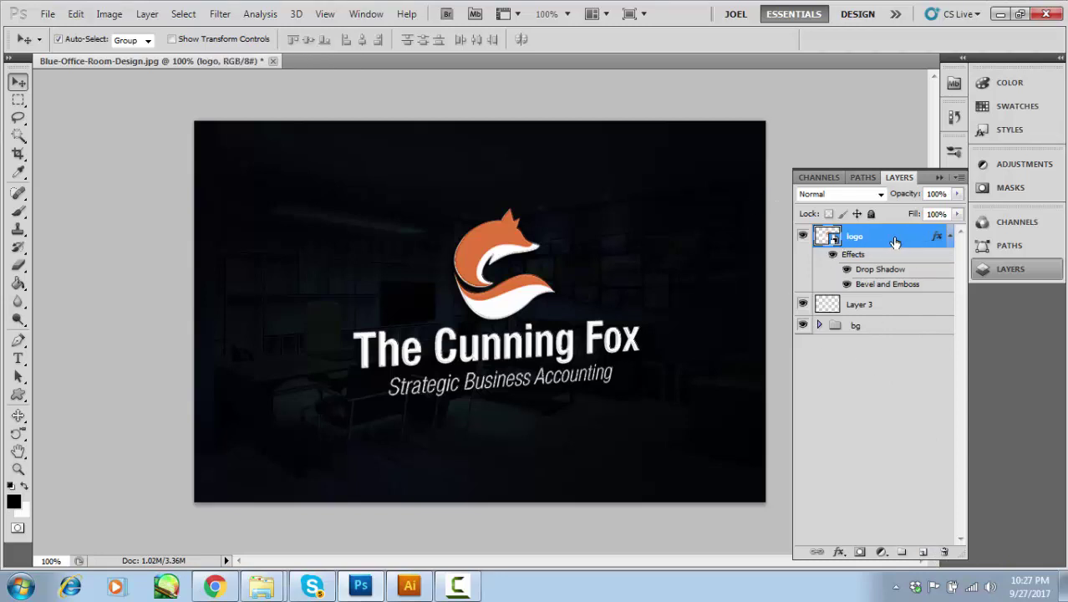
{"action": "left_click", "coordinate": [923, 553]}
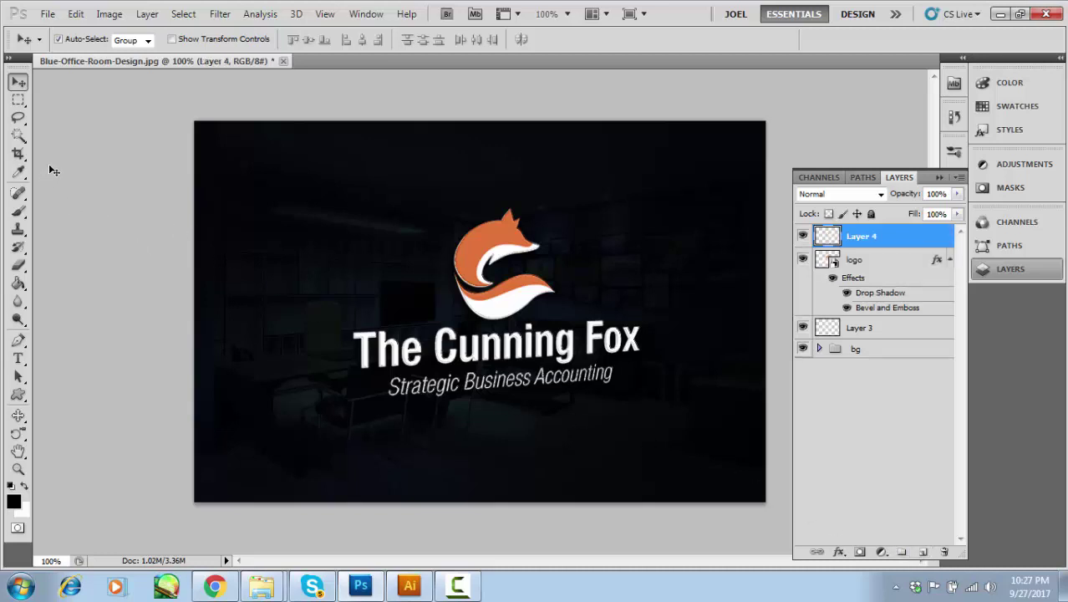
Switch to the Polygonal Lasso and outline the lower ends of the beam strips.
{"action": "left_click", "coordinate": [19, 117]}
{"action": "left_click", "coordinate": [92, 132]}
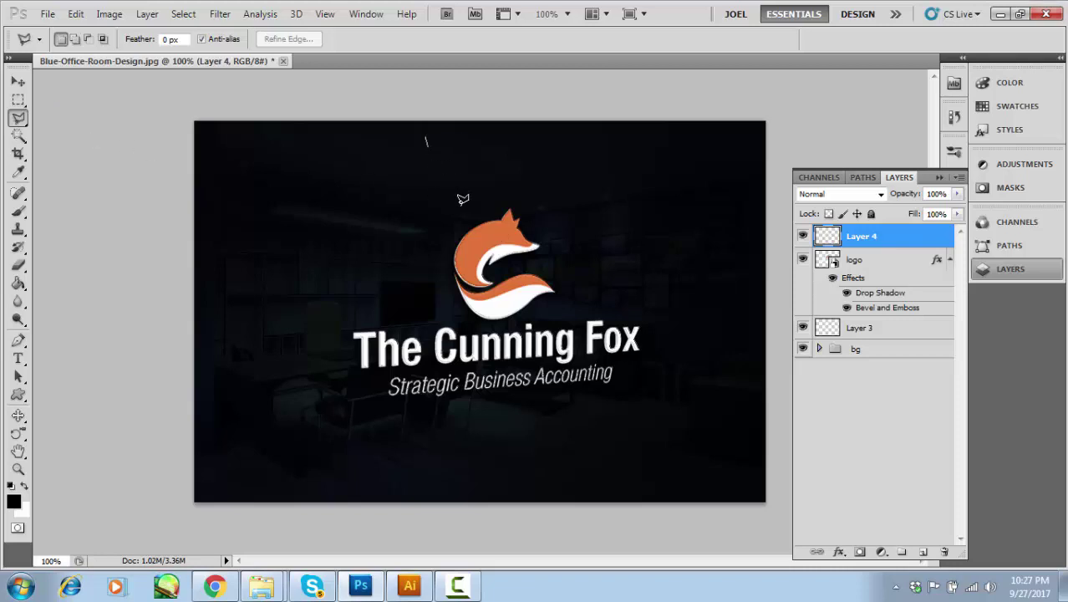
{"action": "left_click", "coordinate": [549, 530]}
{"action": "left_click", "coordinate": [613, 523]}
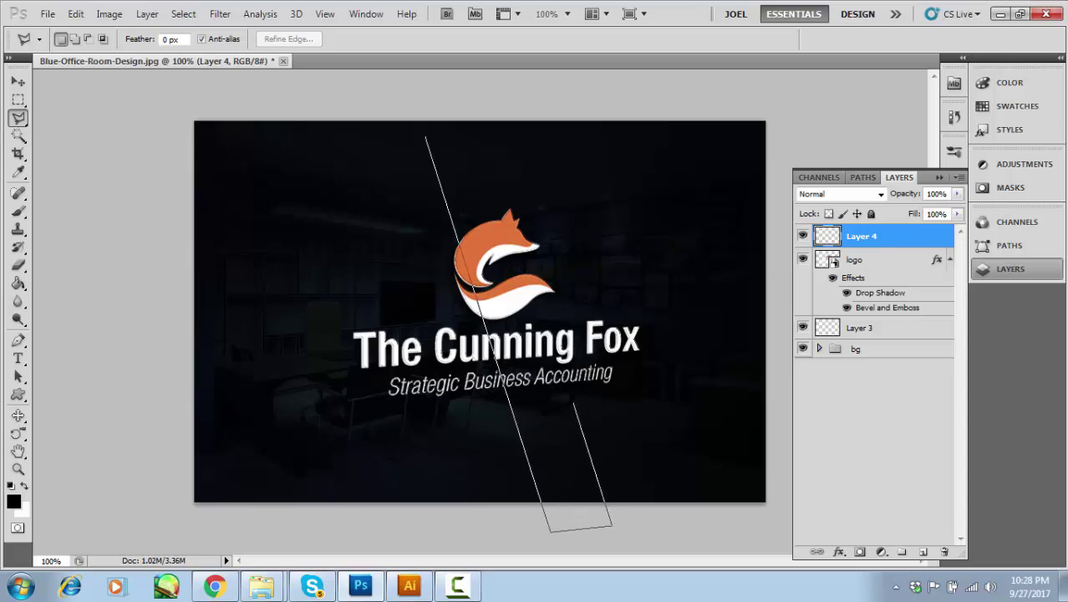
{"action": "left_click", "coordinate": [573, 401]}
{"action": "left_click", "coordinate": [610, 397]}
{"action": "left_click", "coordinate": [657, 526]}
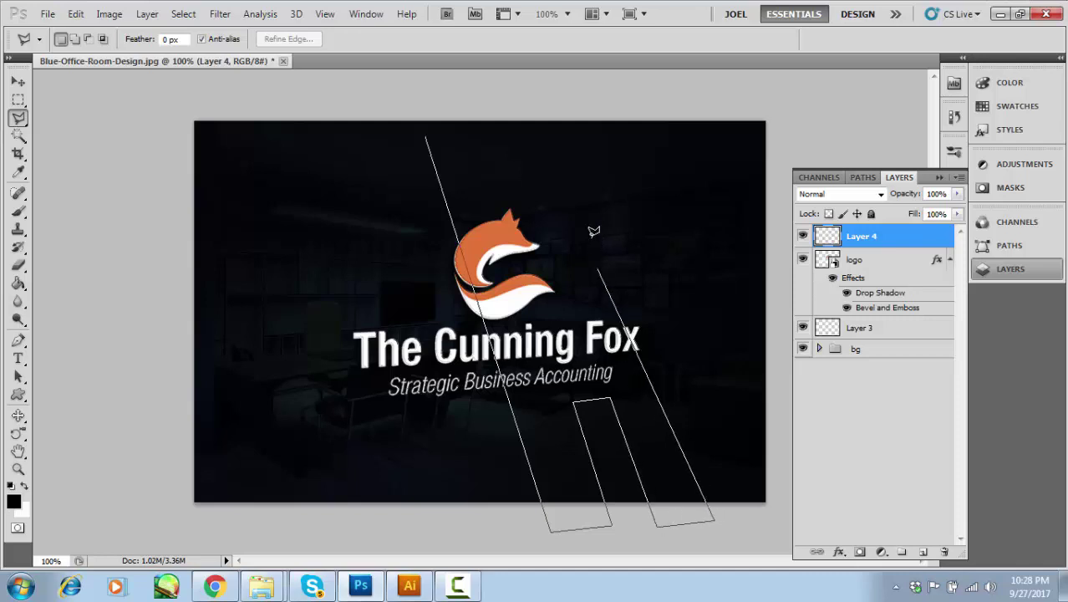
Extend the beam outlines above the canvas and close the selection.
{"action": "left_click", "coordinate": [553, 99]}
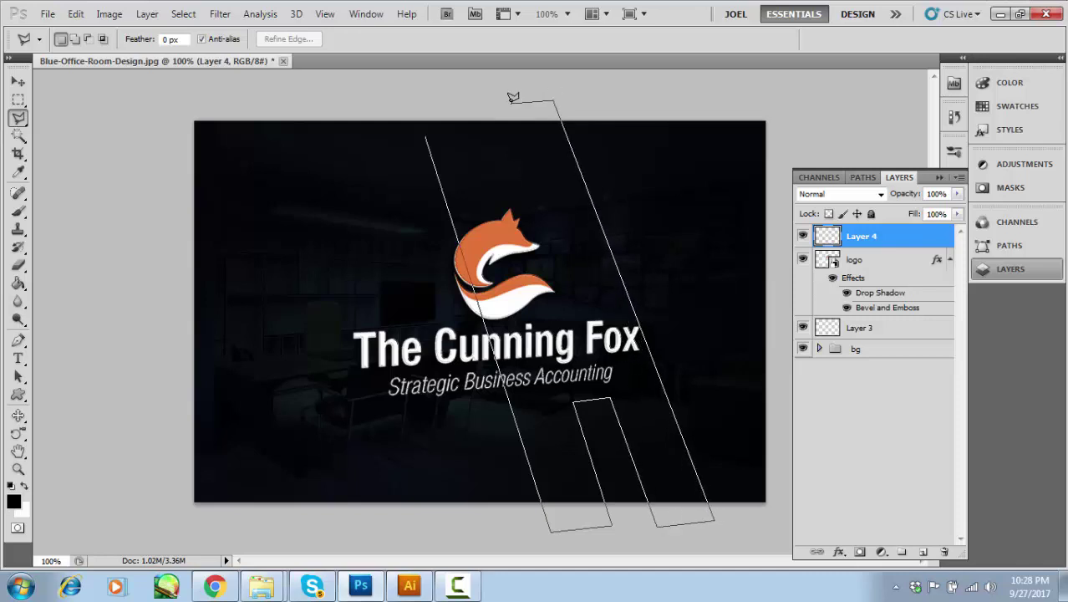
{"action": "left_click", "coordinate": [512, 104]}
{"action": "left_click", "coordinate": [569, 259]}
{"action": "left_click", "coordinate": [473, 98]}
{"action": "left_click", "coordinate": [413, 100]}
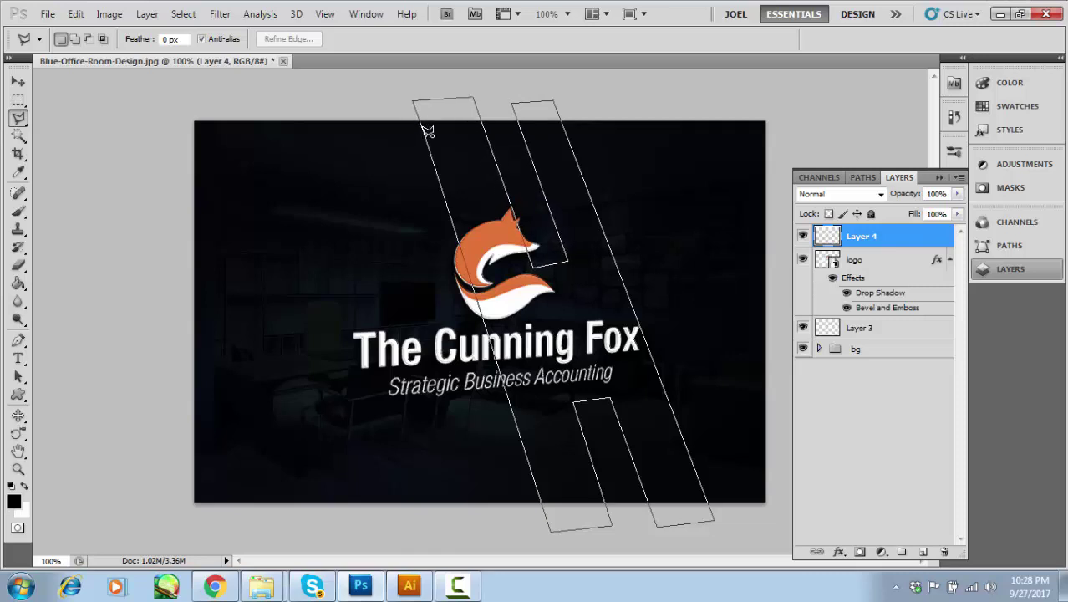
{"action": "left_click", "coordinate": [423, 144]}
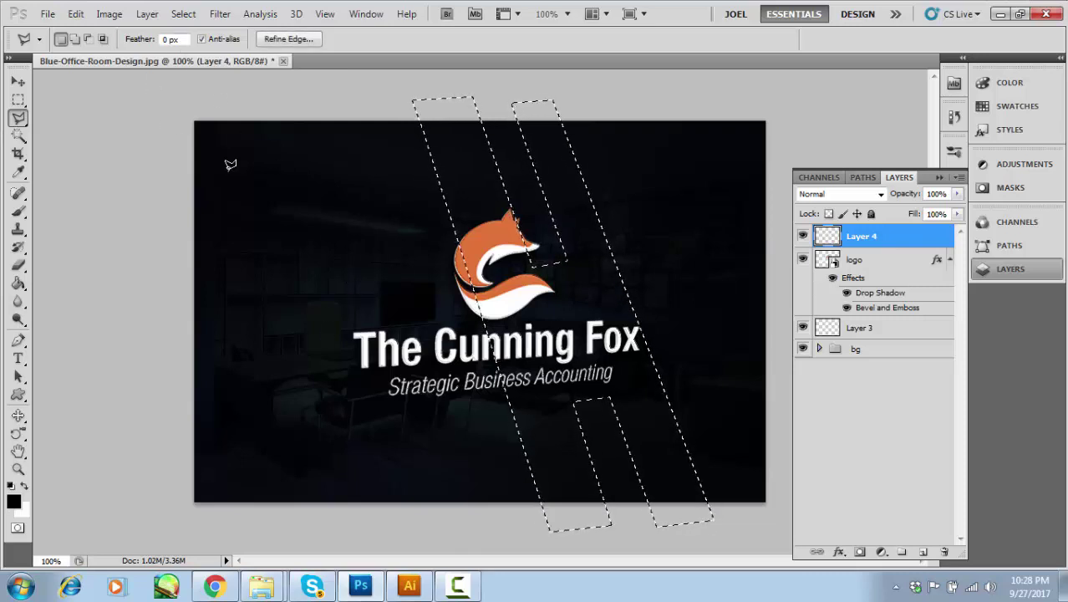
Feather the beam selection 5 px, fill it with pale blue cdf2fe, and deselect.
{"action": "key", "text": "shift+F6"}
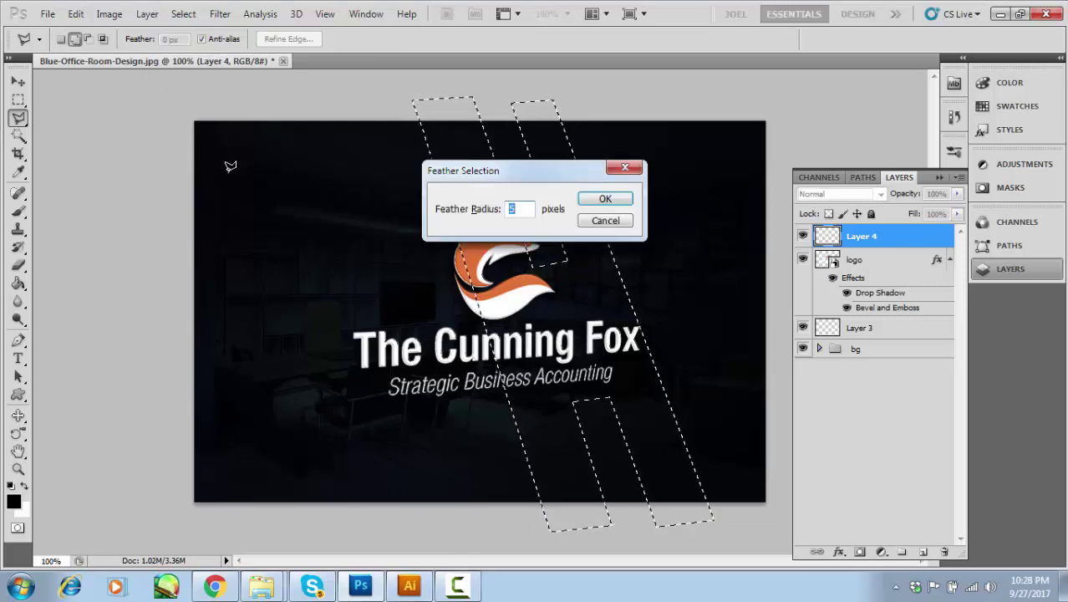
{"action": "left_click", "coordinate": [604, 199]}
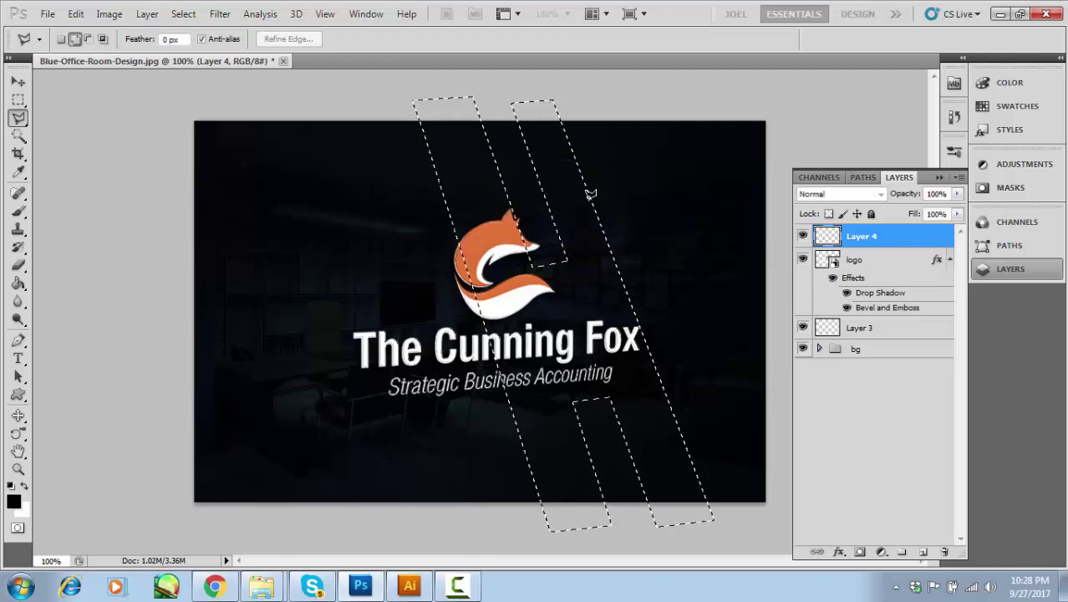
{"action": "left_click", "coordinate": [14, 501]}
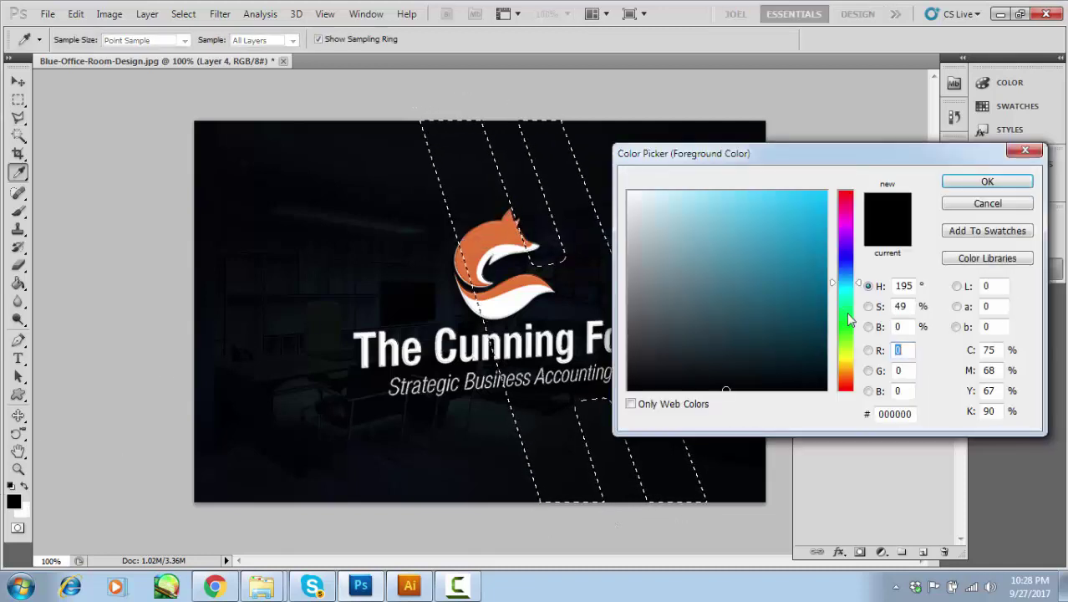
{"action": "mouse_move", "coordinate": [711, 213]}
{"action": "left_mouse_down"}
{"action": "mouse_move", "coordinate": [666, 187]}
{"action": "mouse_move", "coordinate": [654, 191]}
{"action": "left_mouse_up"}
{"action": "left_click", "coordinate": [988, 183]}
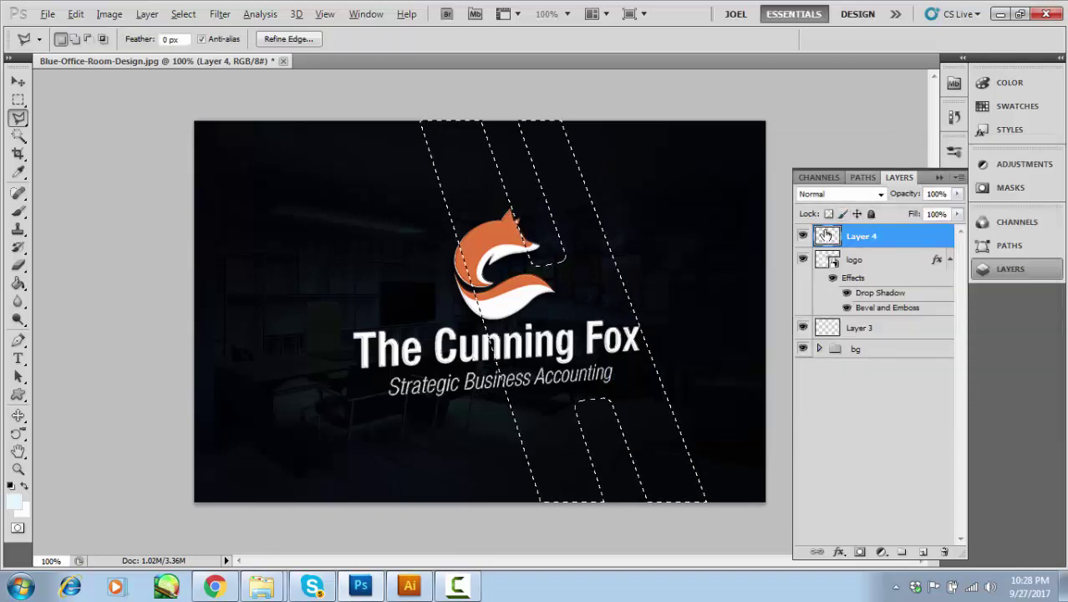
{"action": "key", "text": "alt+BackSpace"}
{"action": "key", "text": "ctrl+d"}
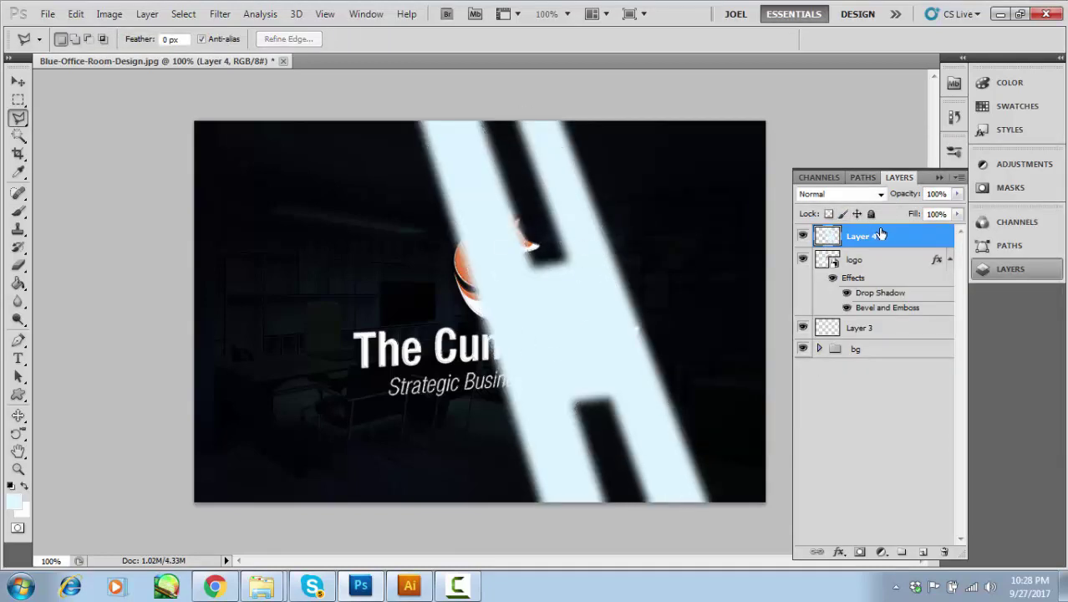
Try Soft Light, Overlay and Screen for Layer 4, settling on Soft Light at 100% opacity.
{"action": "left_click", "coordinate": [838, 194]}
{"action": "left_click", "coordinate": [846, 207]}
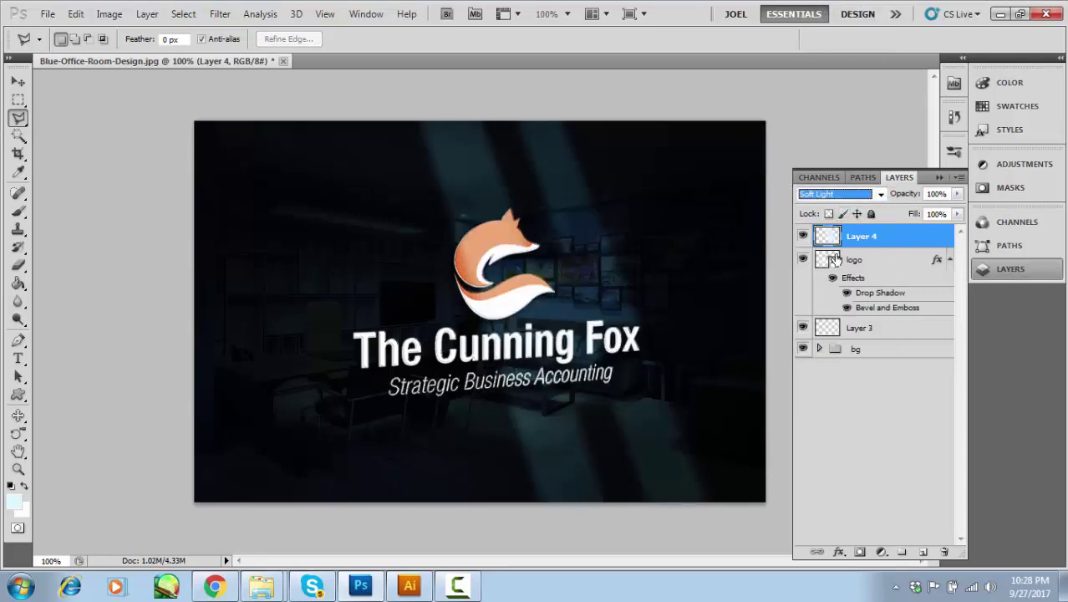
{"action": "left_click", "coordinate": [861, 197]}
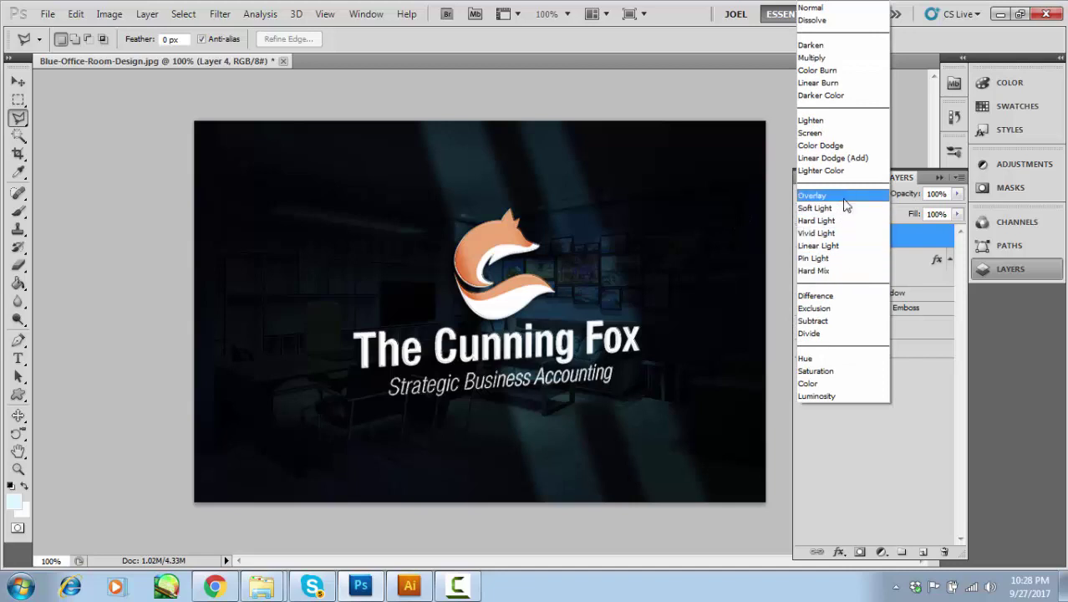
{"action": "left_click", "coordinate": [779, 202]}
{"action": "left_click", "coordinate": [880, 198]}
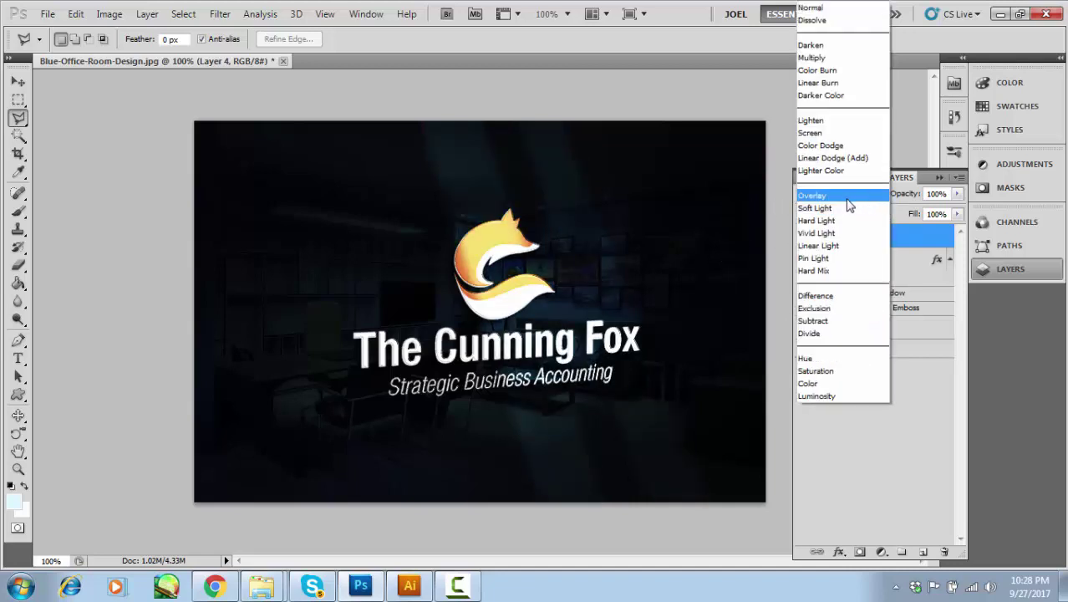
{"action": "left_click", "coordinate": [846, 135]}
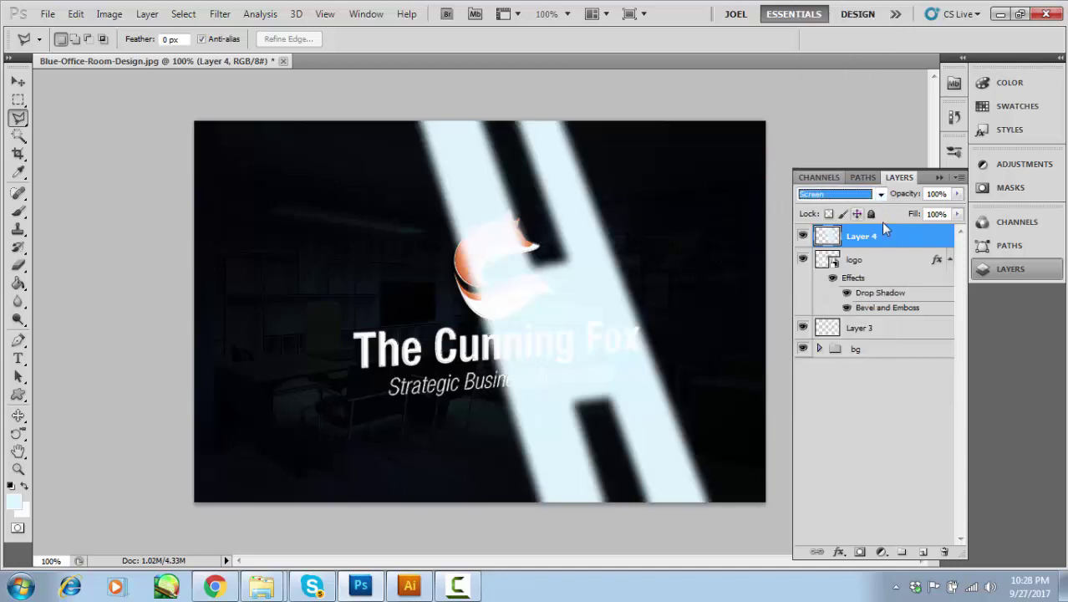
{"action": "left_click", "coordinate": [957, 193]}
{"action": "mouse_move", "coordinate": [952, 214]}
{"action": "left_mouse_down"}
{"action": "mouse_move", "coordinate": [882, 210]}
{"action": "mouse_move", "coordinate": [898, 213]}
{"action": "left_mouse_up"}
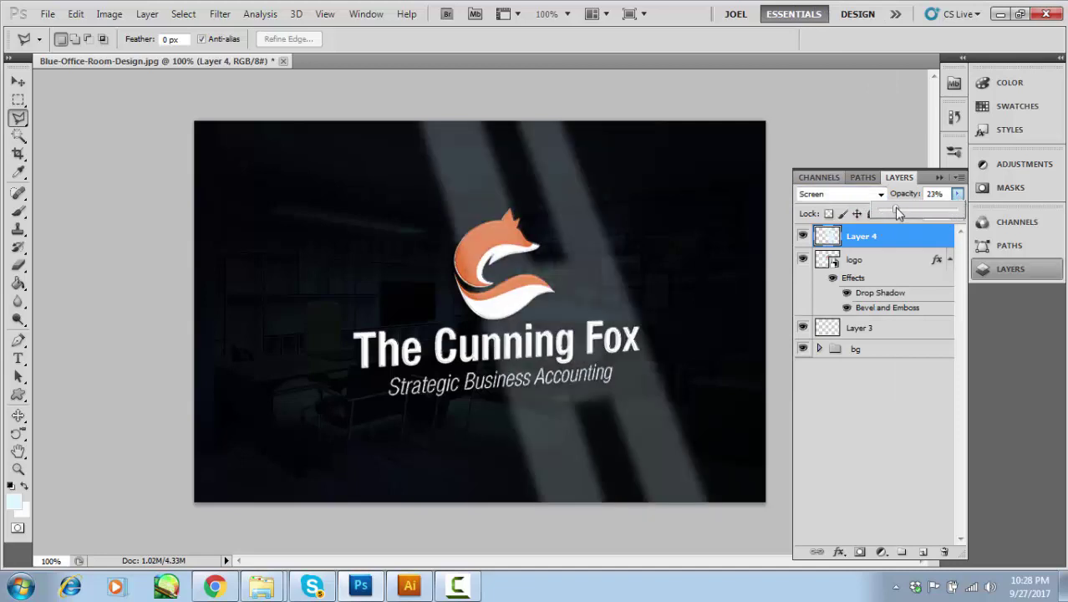
{"action": "left_click", "coordinate": [880, 194]}
{"action": "left_click", "coordinate": [858, 208]}
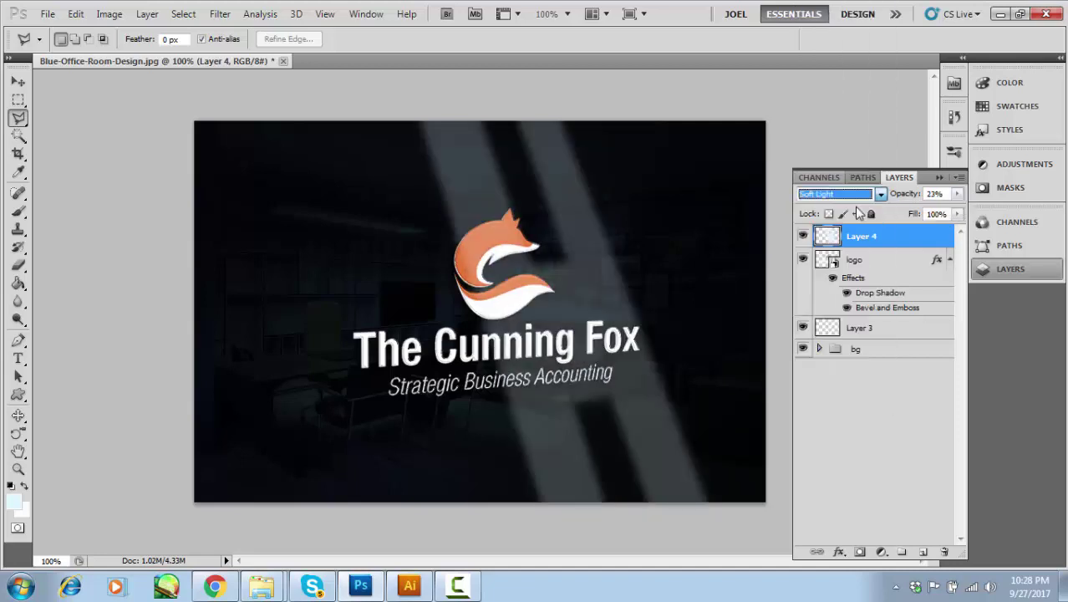
{"action": "left_click_drag", "start_coordinate": [958, 194], "coordinate": [961, 214]}
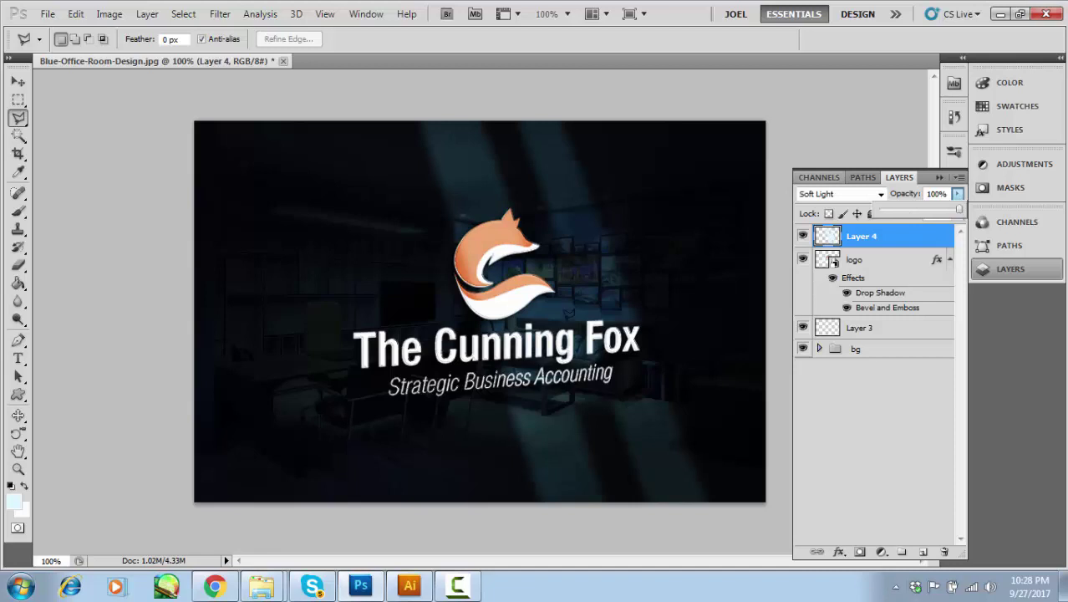
{"action": "left_click", "coordinate": [17, 81]}
Undo the accidental shift of the office background image.
{"action": "left_click", "coordinate": [869, 260]}
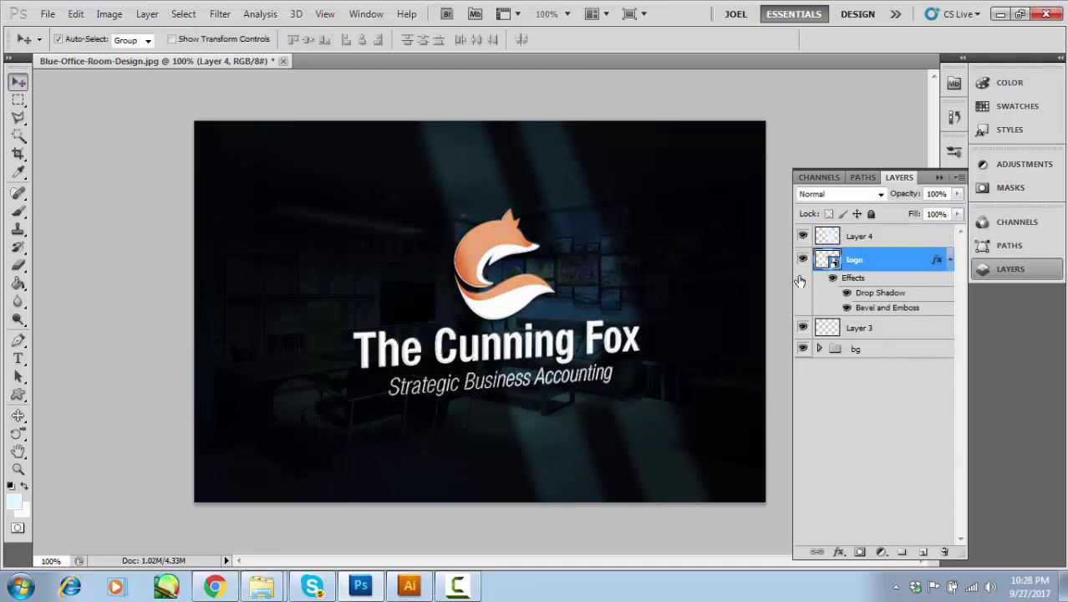
{"action": "mouse_move", "coordinate": [450, 351]}
{"action": "left_mouse_down"}
{"action": "mouse_move", "coordinate": [433, 355]}
{"action": "mouse_move", "coordinate": [448, 361]}
{"action": "mouse_move", "coordinate": [433, 353]}
{"action": "left_mouse_up"}
{"action": "key", "text": "ctrl+z"}
{"action": "left_click", "coordinate": [454, 347]}
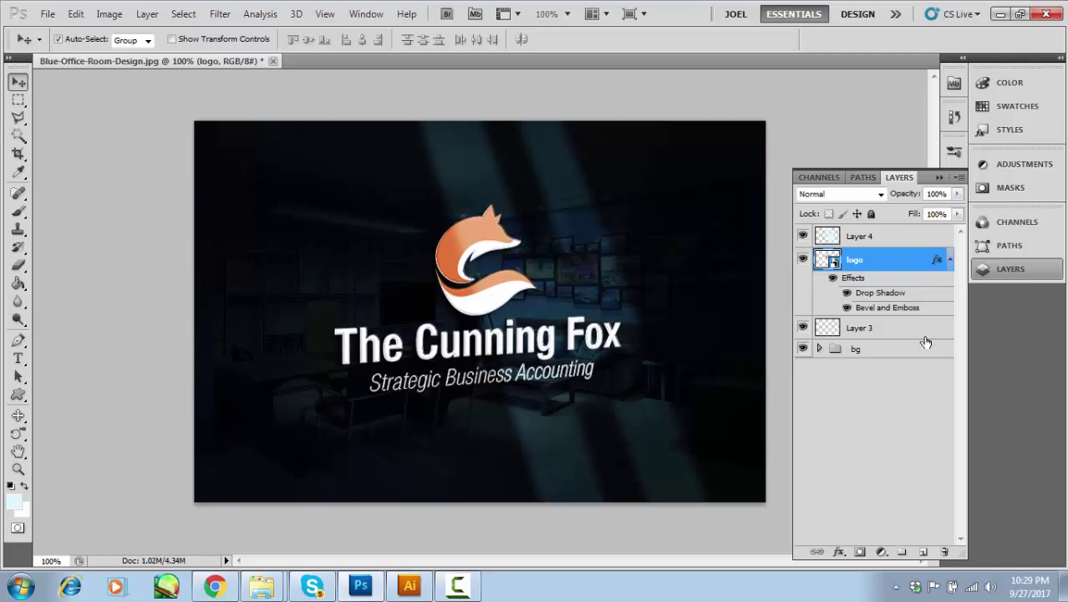
Duplicate Layer 4 and lower the copy's opacity to about 27%.
{"action": "left_click", "coordinate": [882, 240]}
{"action": "key", "text": "ctrl+j"}
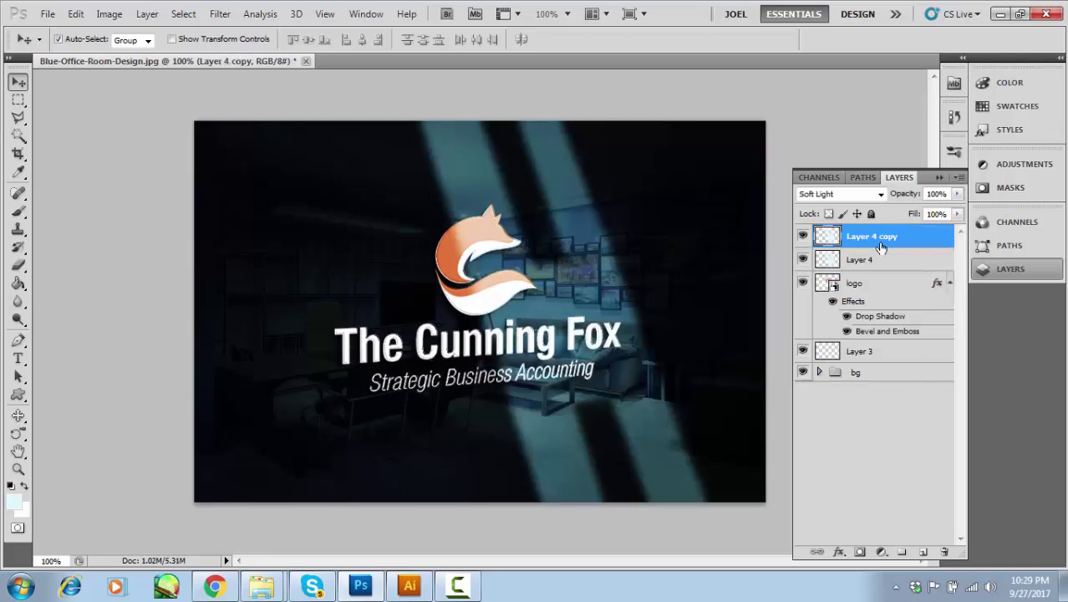
{"action": "left_click", "coordinate": [958, 194]}
{"action": "left_click_drag", "start_coordinate": [959, 211], "coordinate": [920, 216]}
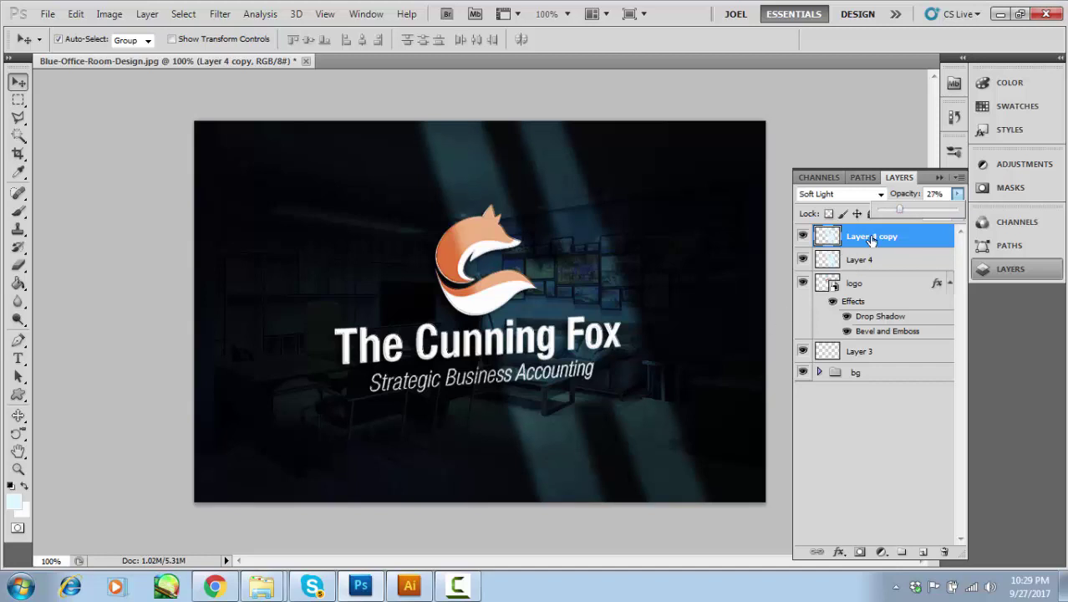
{"action": "left_click", "coordinate": [857, 283]}
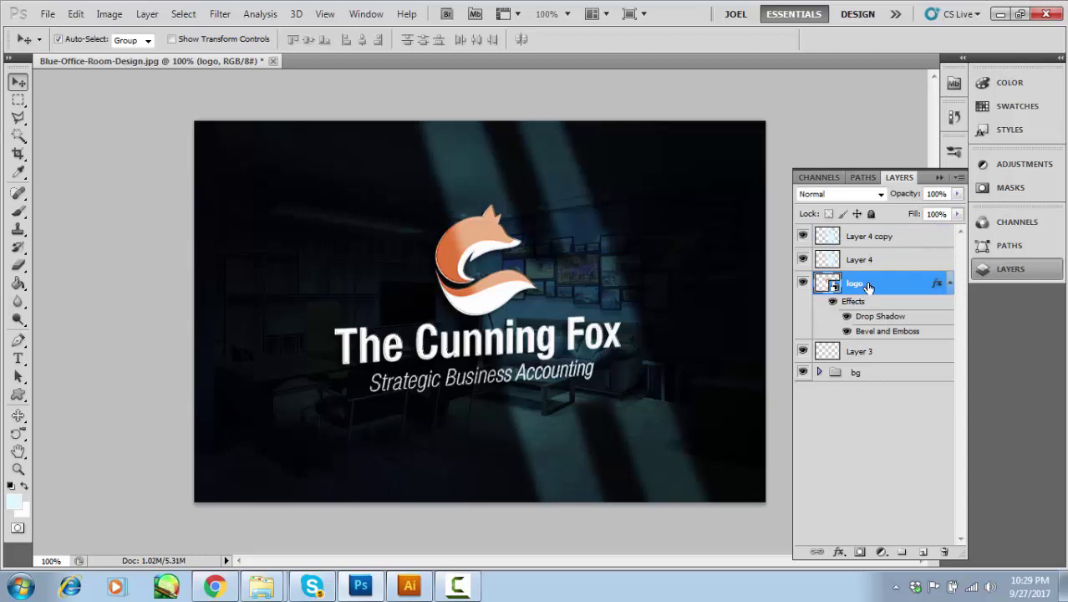
Duplicate the logo layer to the top, name it 'change your logo', and clear its effects.
{"action": "left_click_drag", "start_coordinate": [875, 291], "coordinate": [924, 550]}
{"action": "left_click_drag", "start_coordinate": [909, 280], "coordinate": [832, 238]}
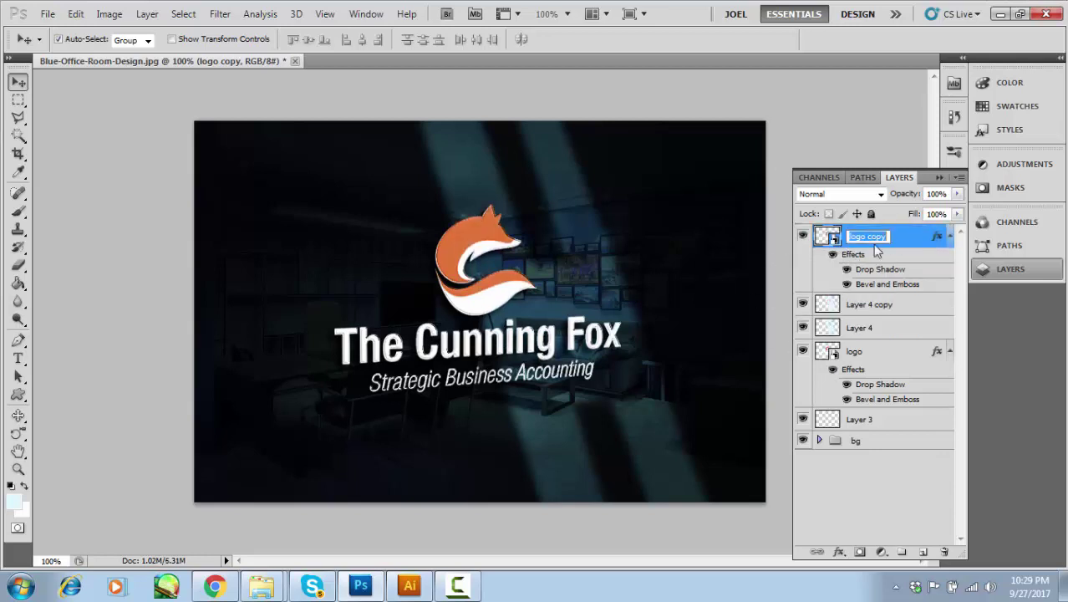
{"action": "type", "text": "change your logo"}
{"action": "key", "text": "Return"}
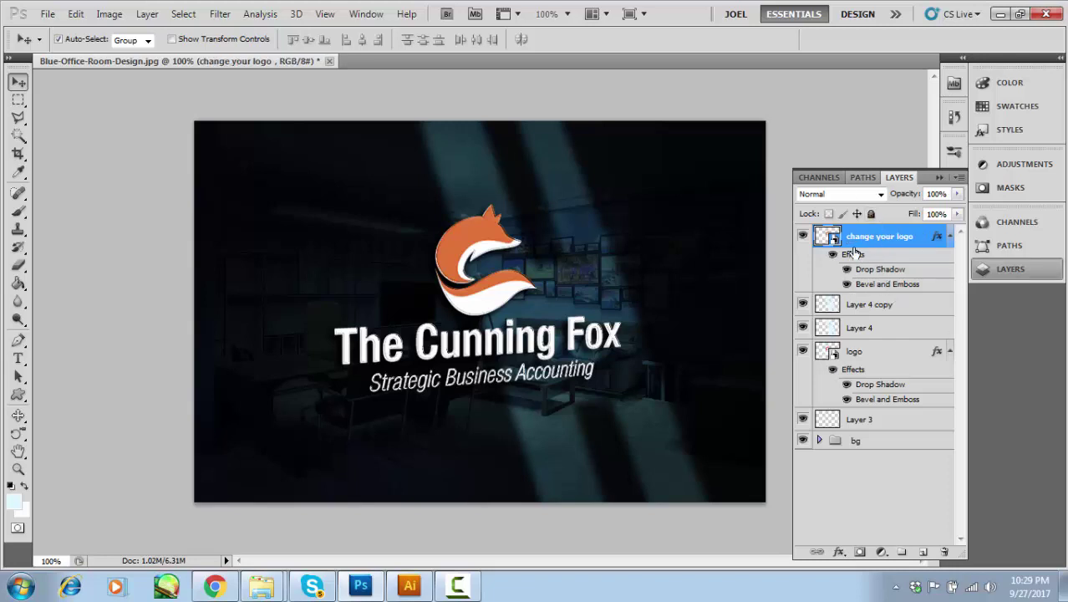
{"action": "right_click", "coordinate": [882, 237]}
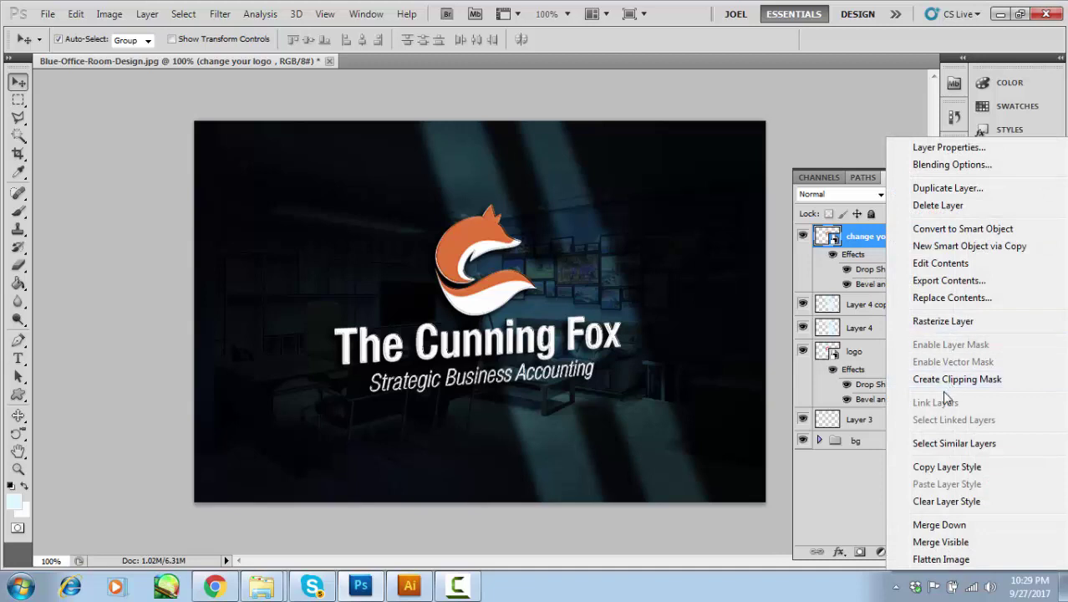
{"action": "left_click", "coordinate": [947, 502]}
Group Layer 4 copy through the bg group as 'mock up', then hide and select 'change your logo'.
{"action": "left_click", "coordinate": [890, 261]}
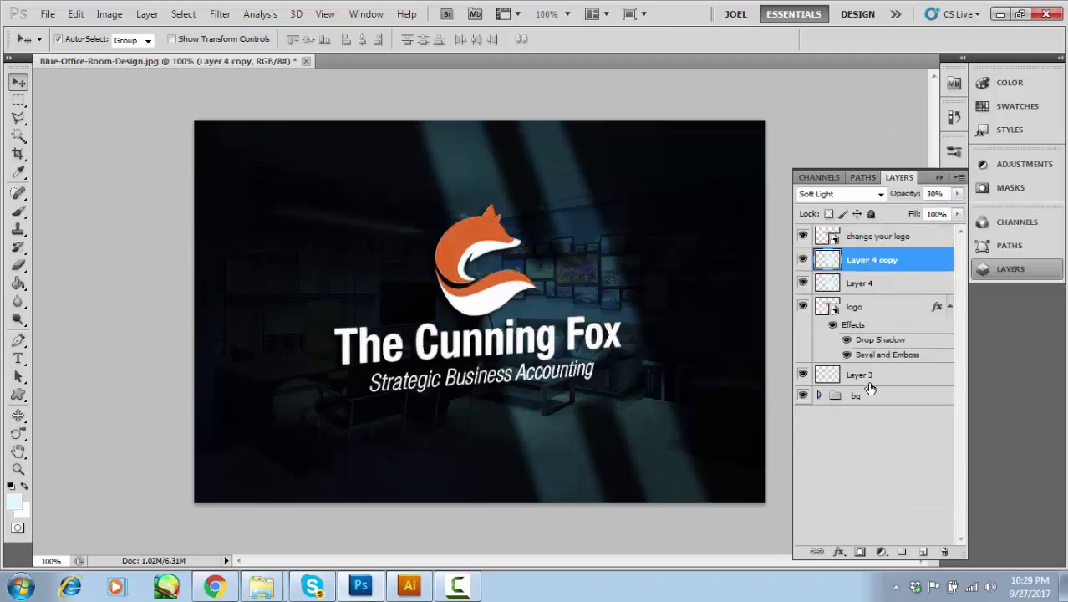
{"action": "left_click", "coordinate": [870, 377], "text": "shift"}
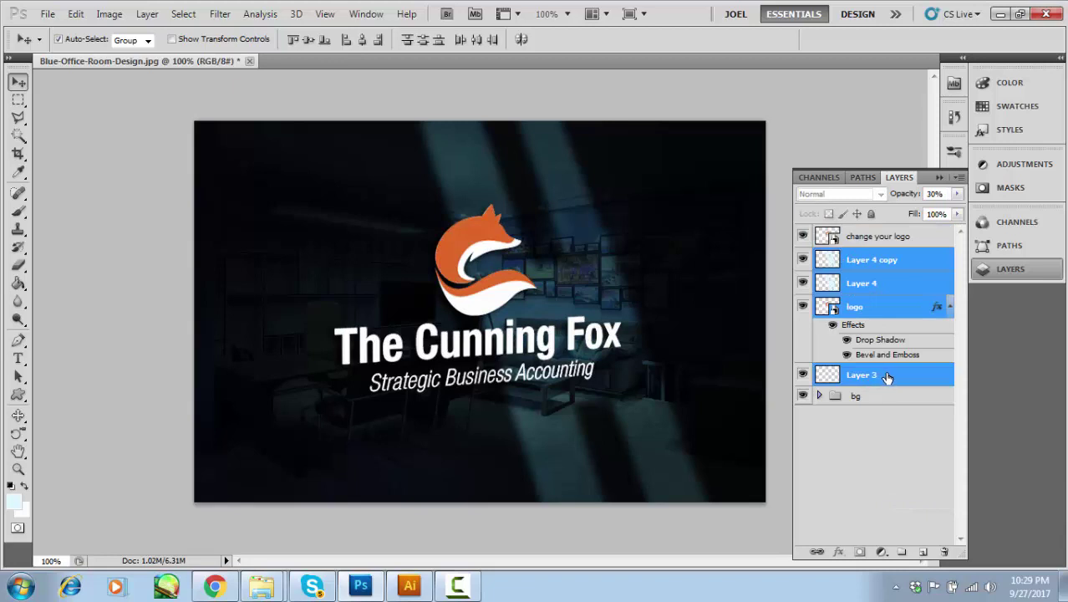
{"action": "left_click", "coordinate": [874, 400]}
{"action": "left_click", "coordinate": [876, 261], "text": "shift"}
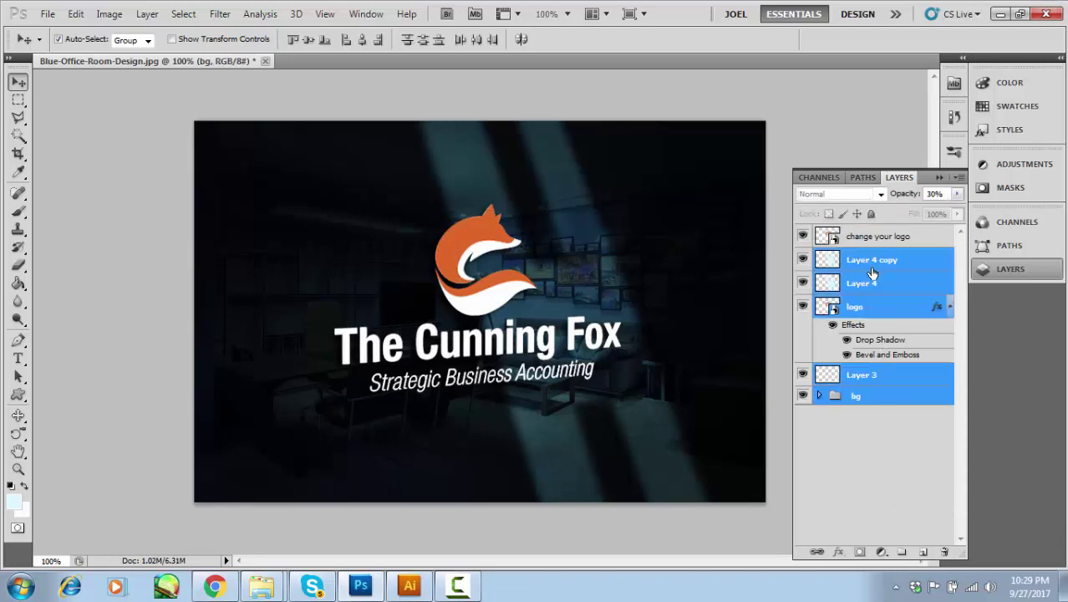
{"action": "key", "text": "ctrl+g"}
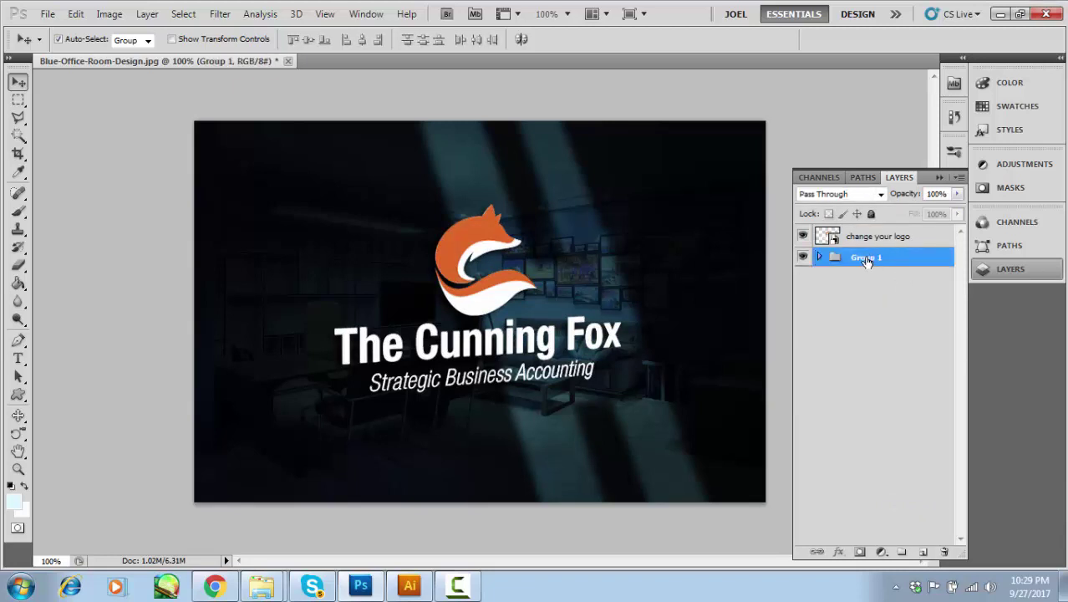
{"action": "double_click", "coordinate": [866, 258]}
{"action": "key", "text": "Return"}
{"action": "left_click", "coordinate": [803, 235]}
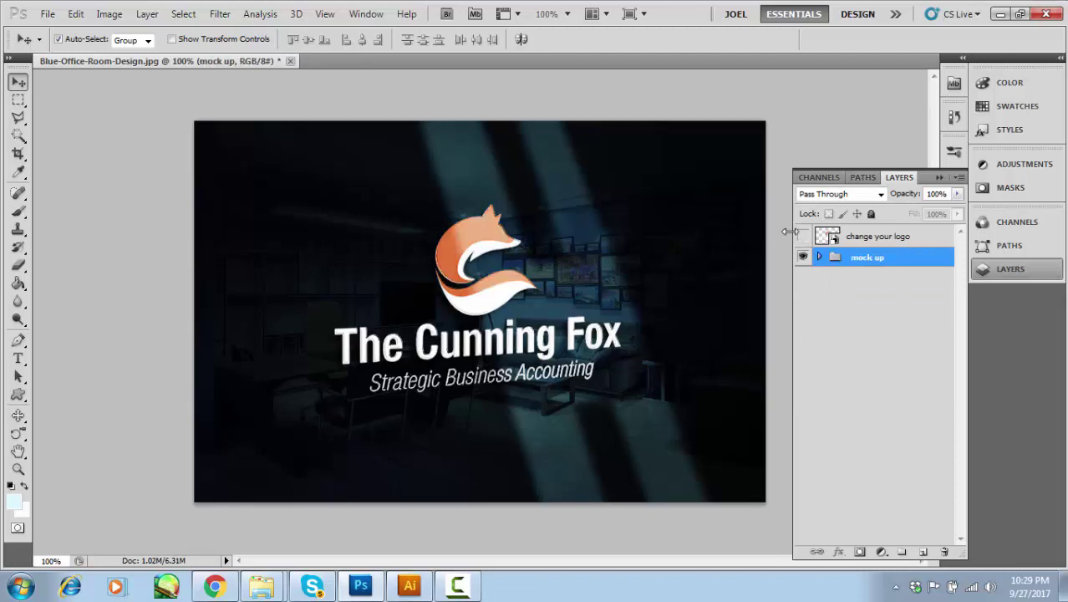
{"action": "left_click", "coordinate": [885, 240]}
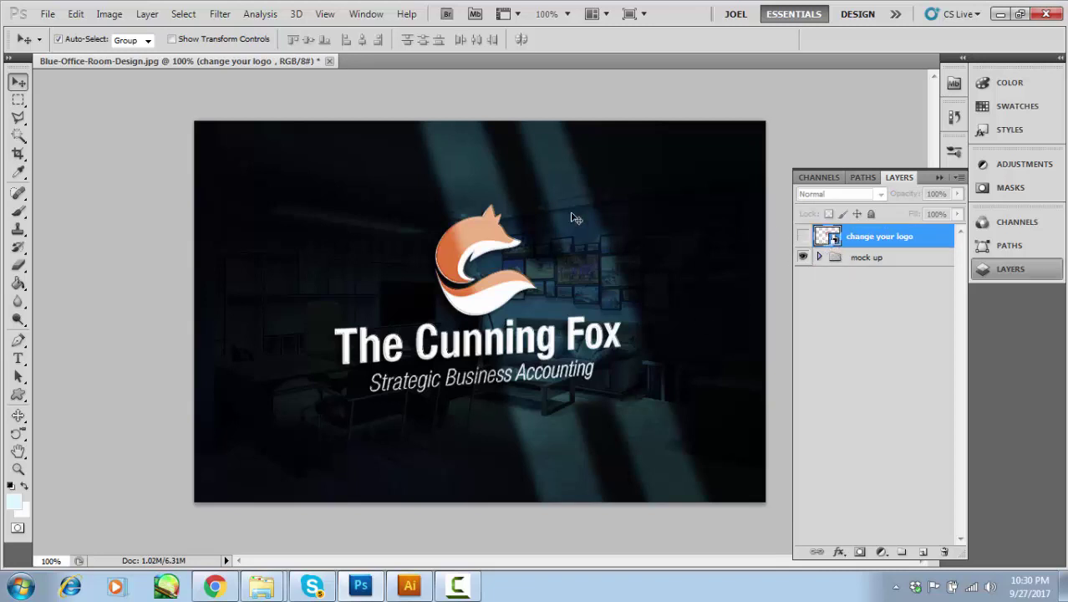
Save the mock-up as logo.psd in Photoshop format with maximum compatibility, then close it.
{"action": "left_click", "coordinate": [48, 15]}
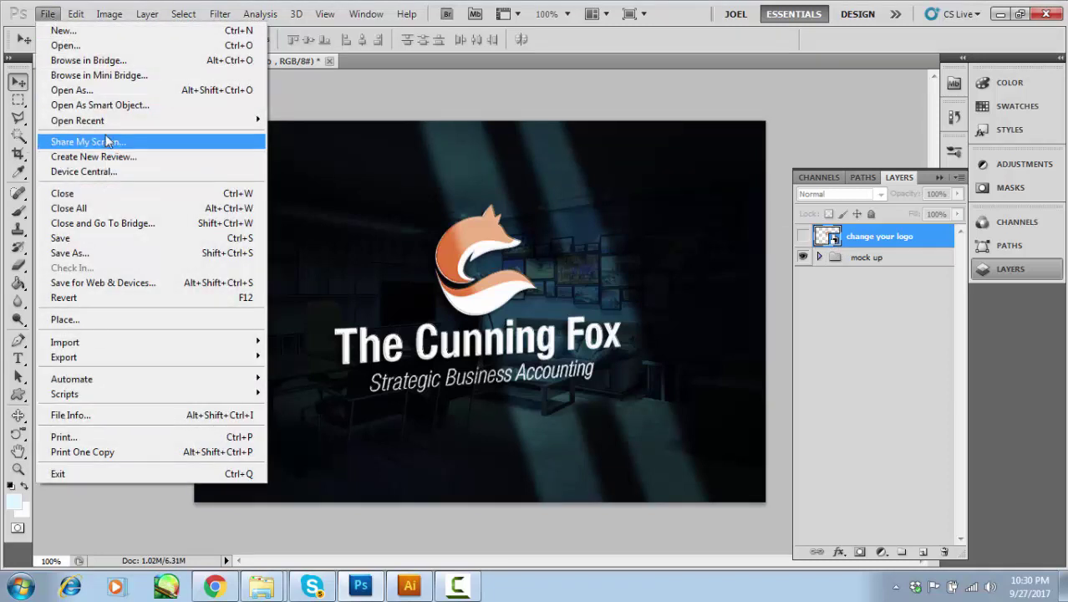
{"action": "left_click", "coordinate": [99, 254]}
{"action": "left_click", "coordinate": [585, 356]}
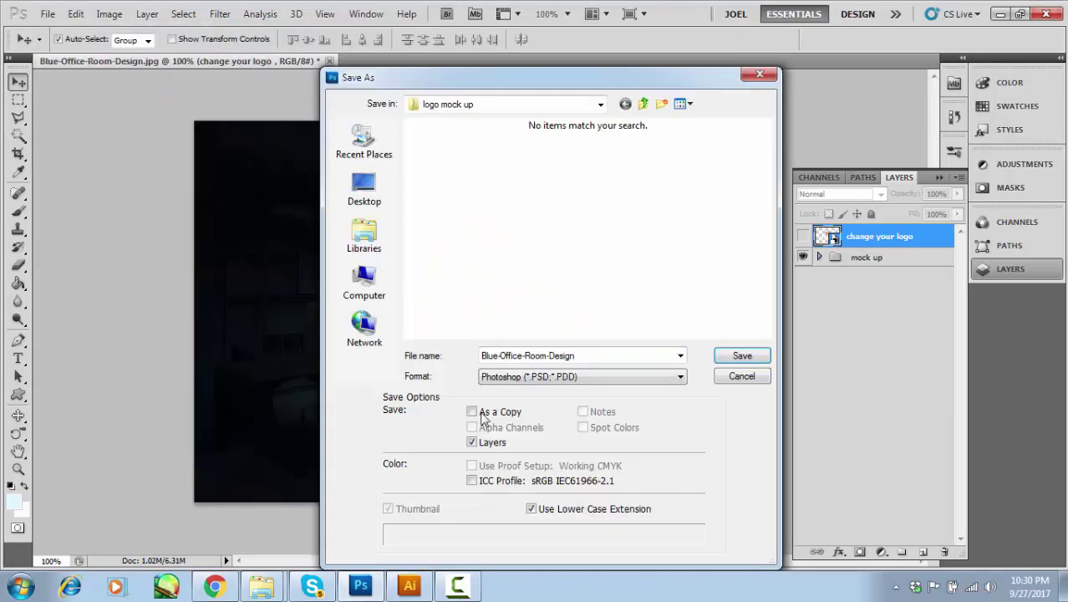
{"action": "double_click", "coordinate": [589, 360]}
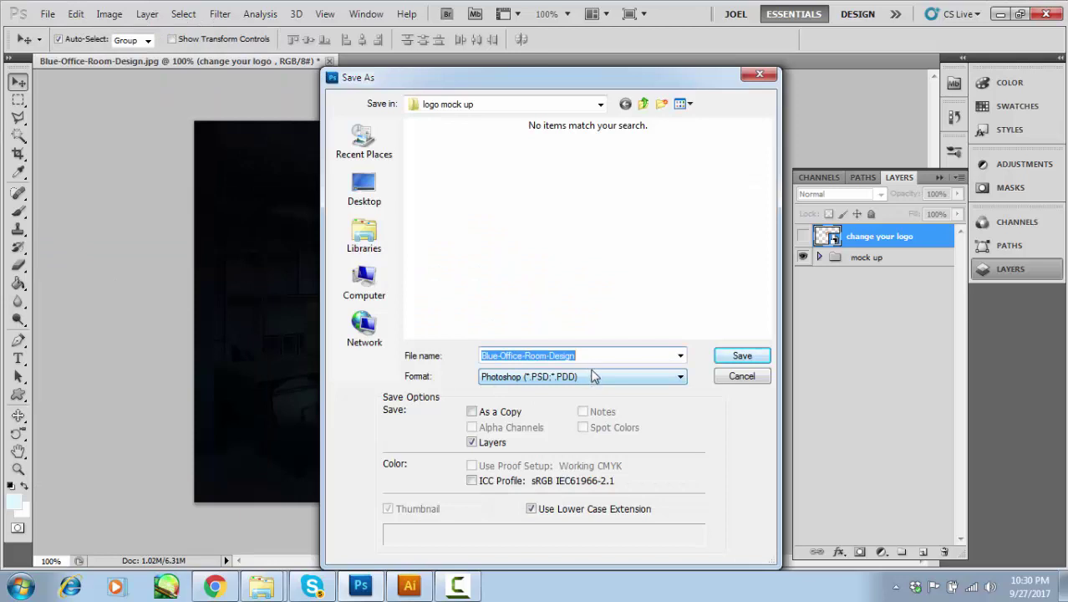
{"action": "left_click", "coordinate": [596, 376]}
{"action": "left_click", "coordinate": [599, 392]}
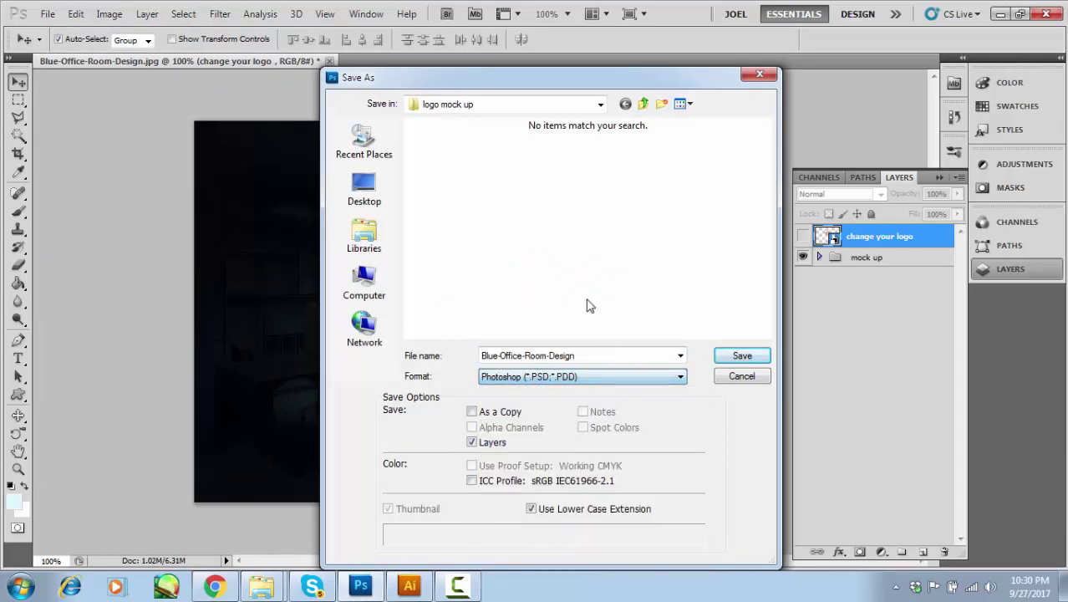
{"action": "double_click", "coordinate": [562, 357]}
{"action": "type", "text": "lo"}
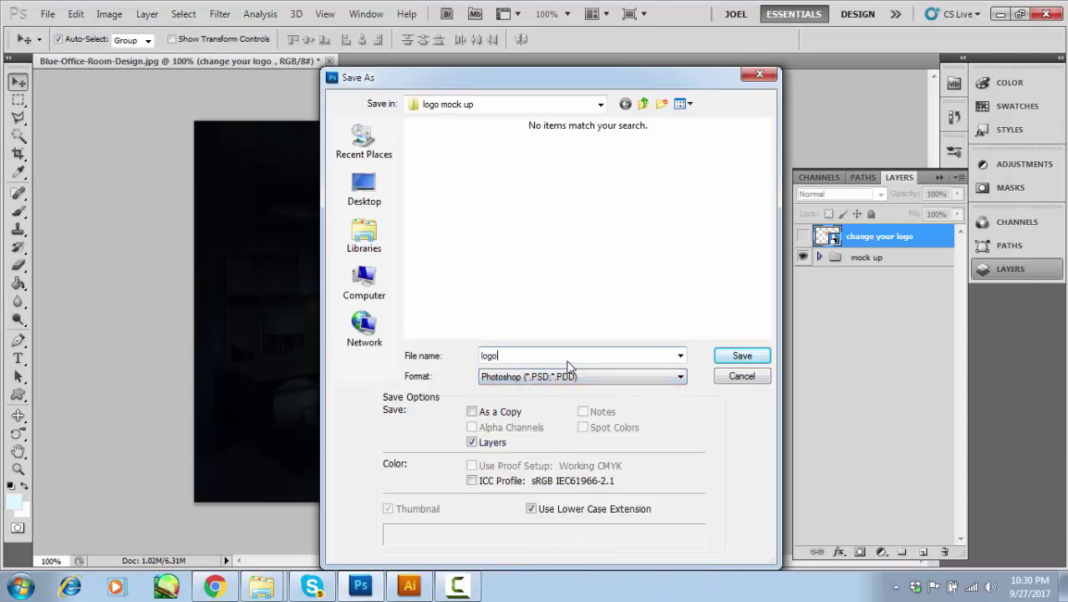
{"action": "type", "text": "go"}
{"action": "left_click", "coordinate": [749, 355]}
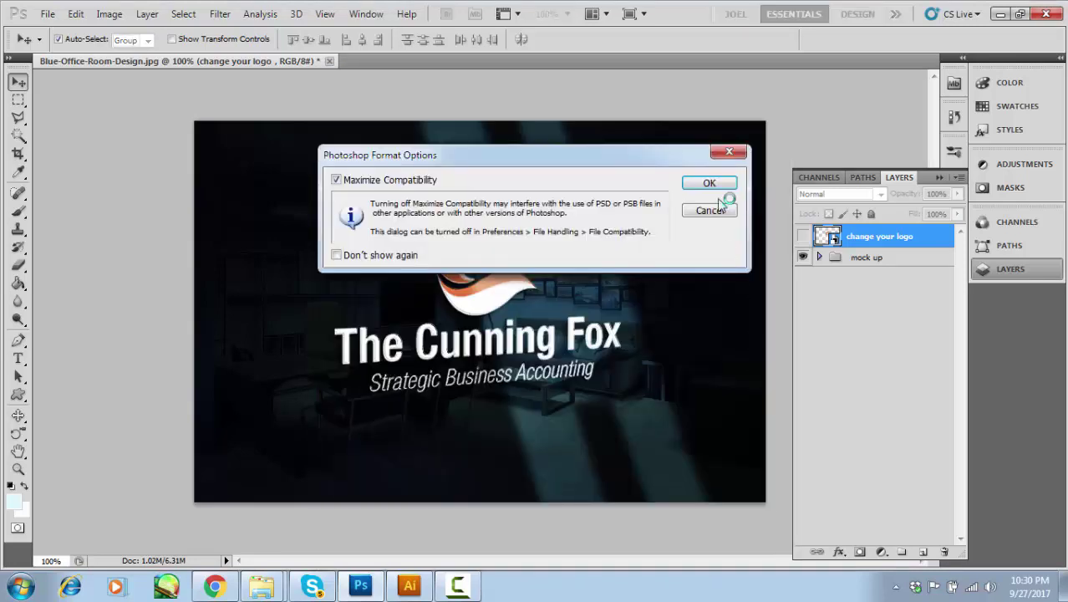
{"action": "left_click", "coordinate": [712, 186]}
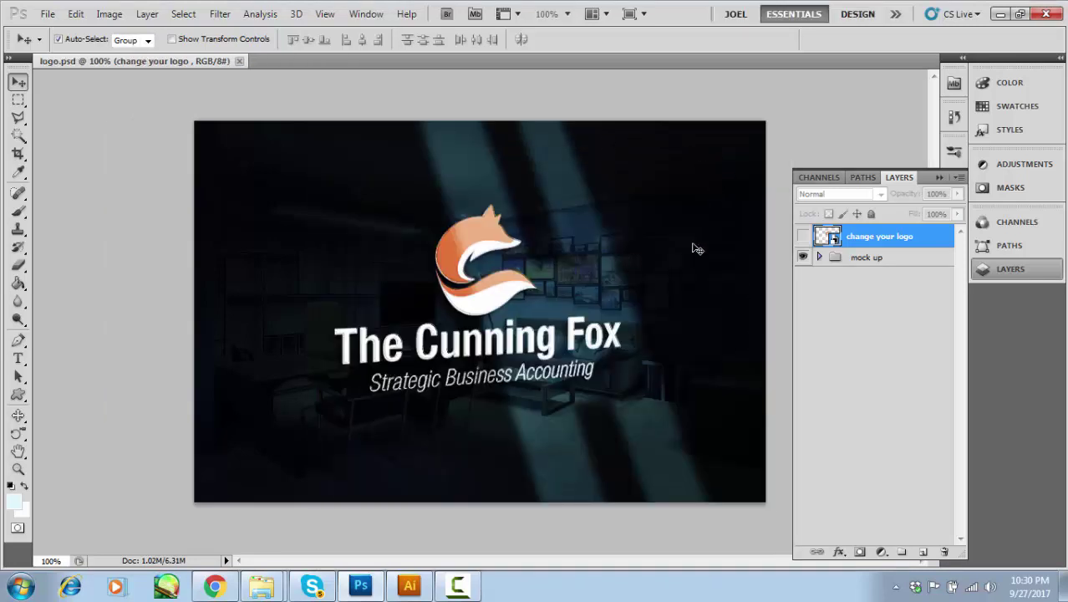
{"action": "left_click", "coordinate": [239, 61]}
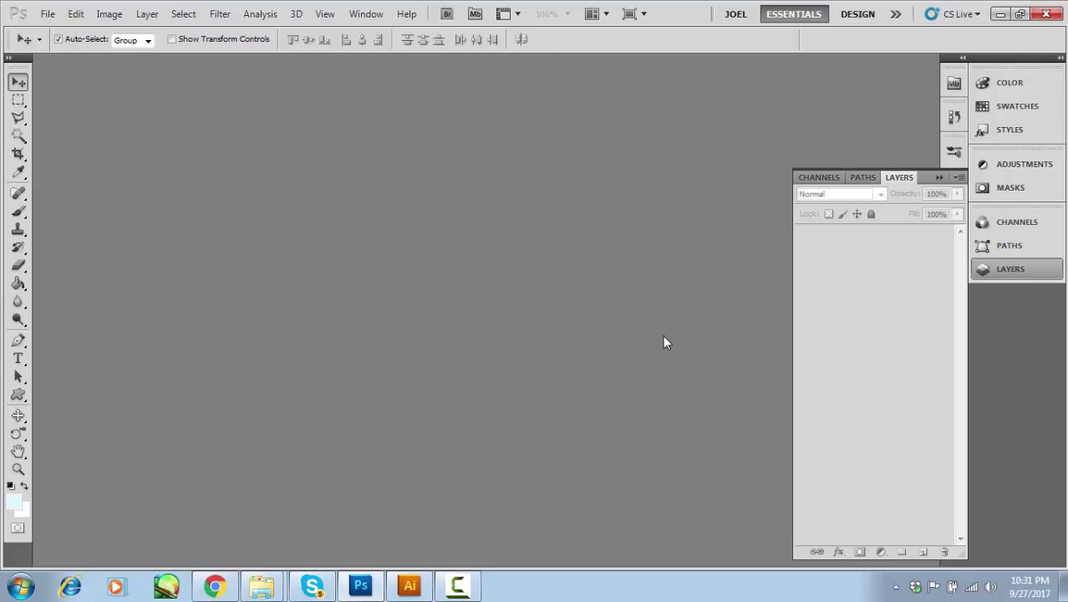
Reopen logo.psd from the logo mock up folder.
{"action": "left_click", "coordinate": [48, 15]}
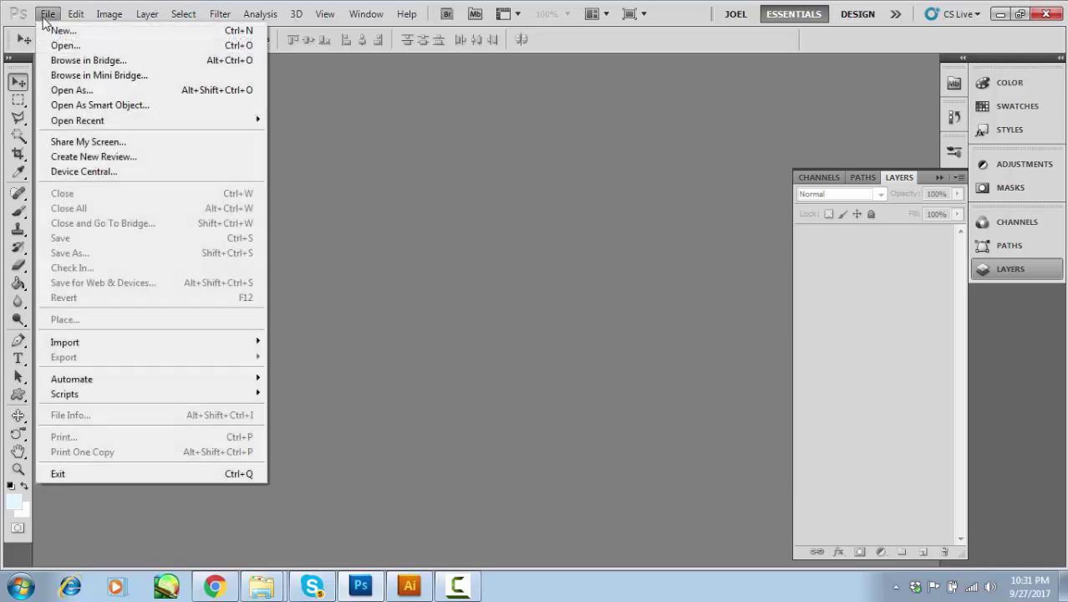
{"action": "left_click", "coordinate": [68, 51]}
{"action": "left_click", "coordinate": [624, 184]}
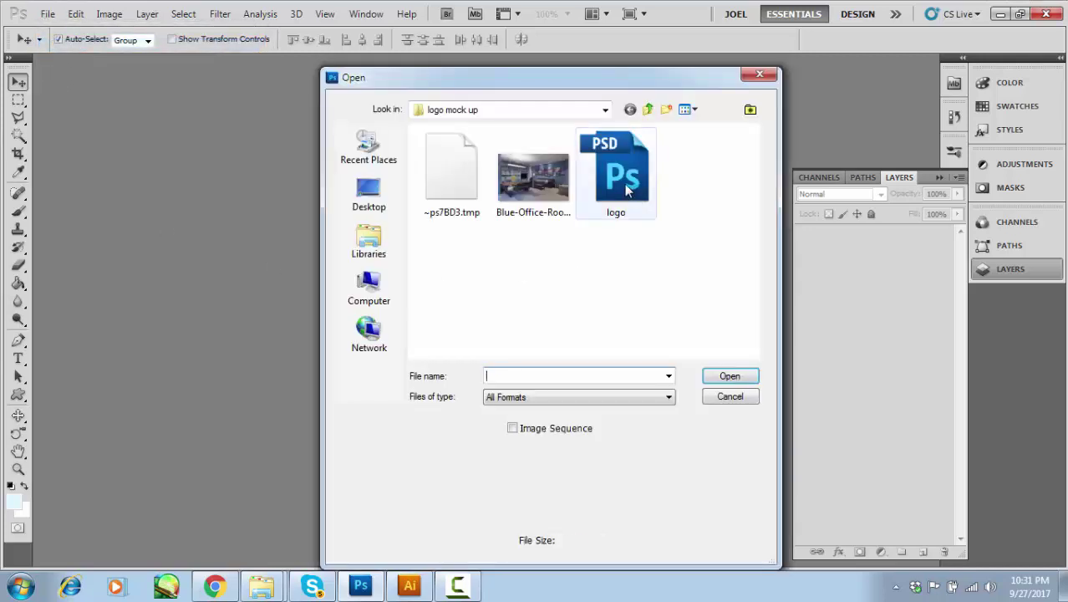
{"action": "left_click", "coordinate": [742, 378]}
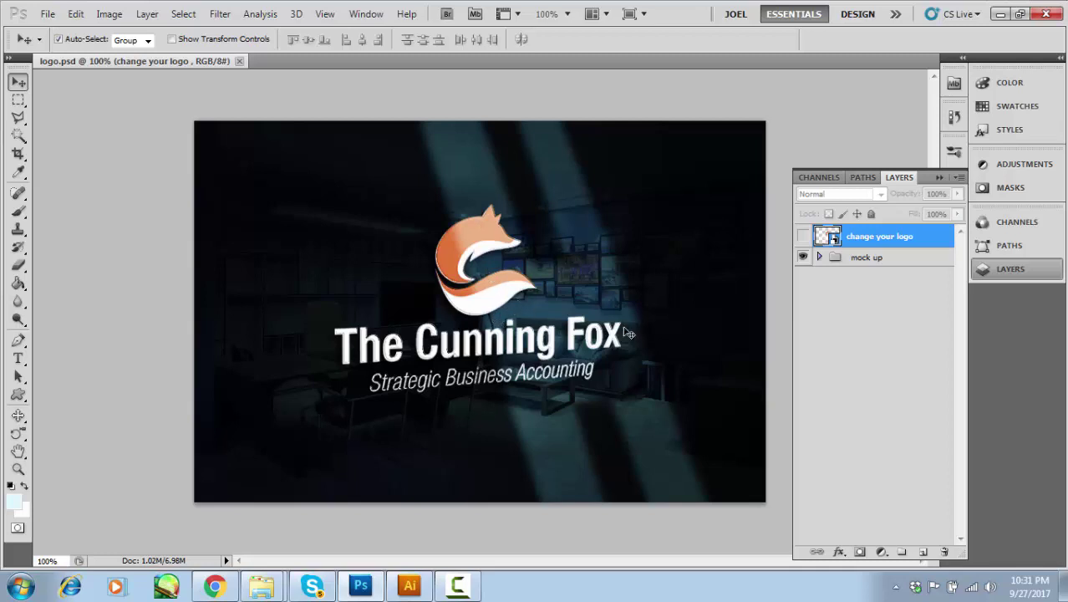
In Illustrator, hide Layer 2, show Layer 4, and copy the knight logo before returning to Photoshop.
{"action": "left_click", "coordinate": [409, 585]}
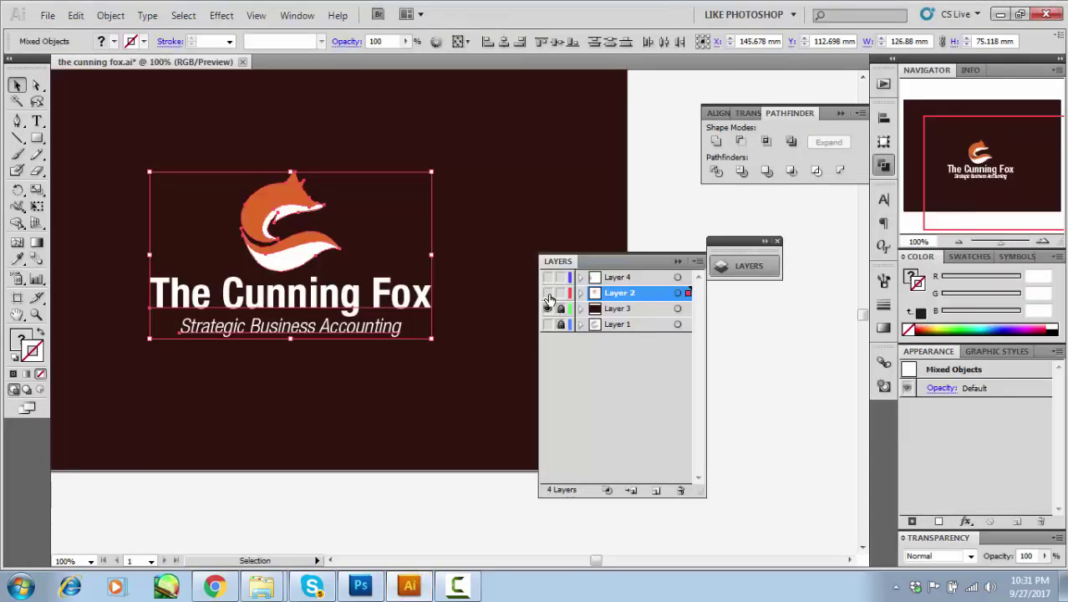
{"action": "left_click", "coordinate": [547, 293]}
{"action": "left_click", "coordinate": [548, 277]}
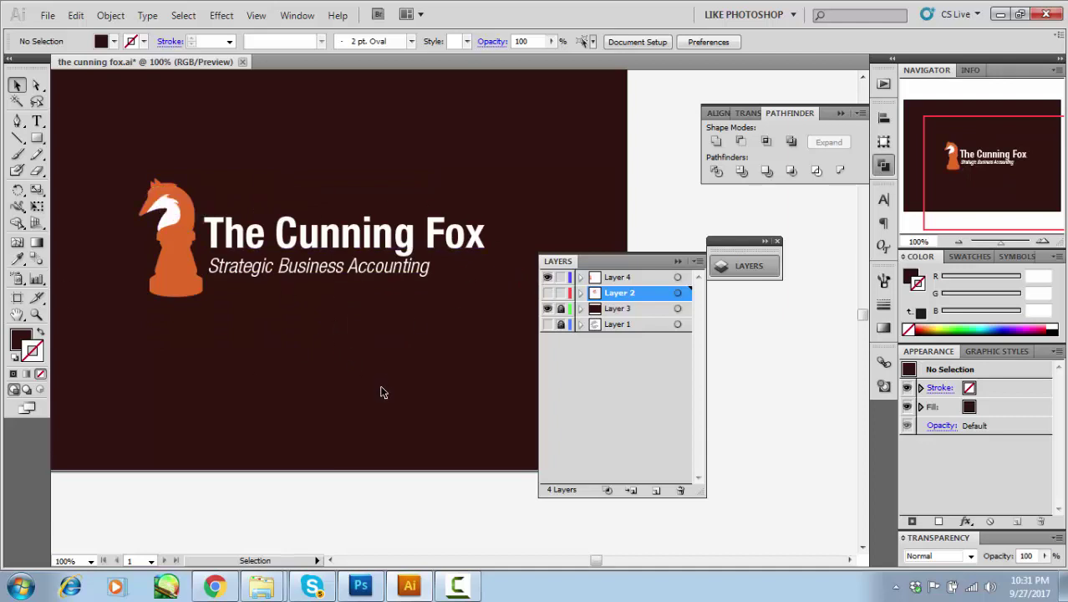
{"action": "left_click_drag", "start_coordinate": [119, 124], "coordinate": [522, 358]}
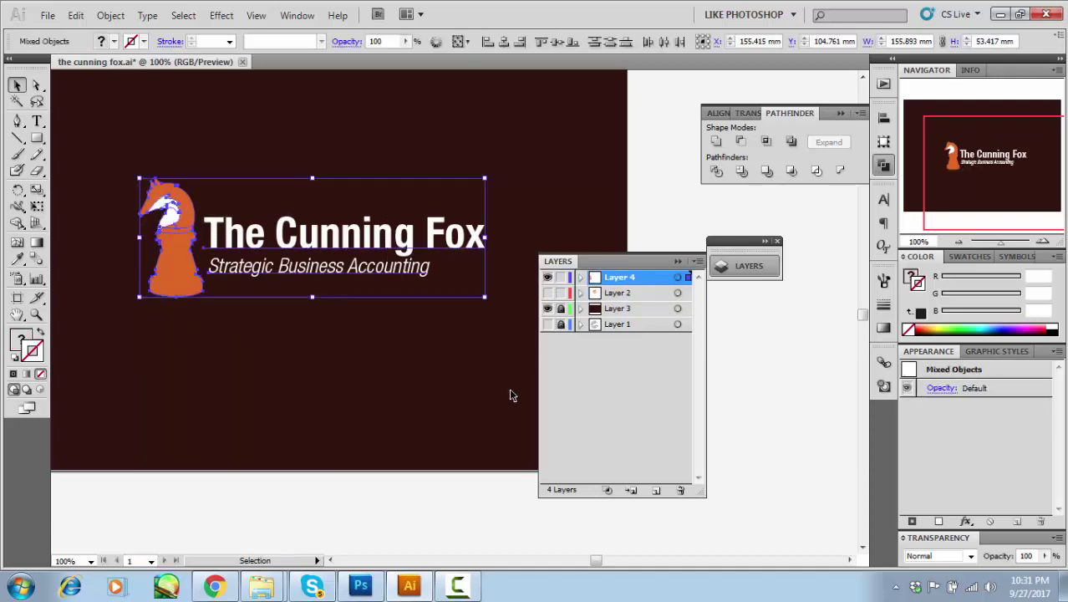
{"action": "key", "text": "ctrl+c"}
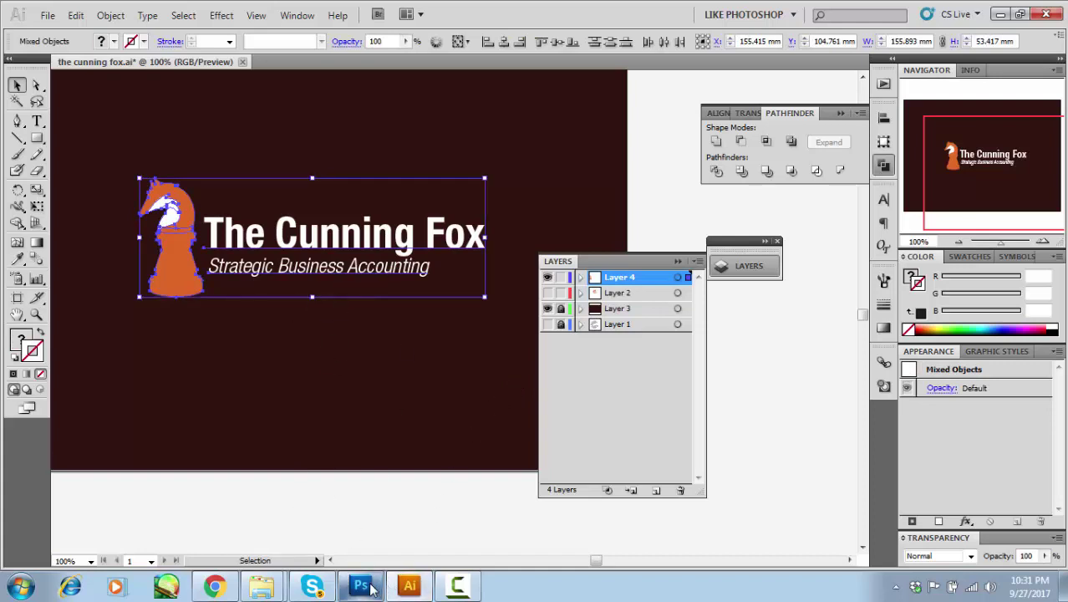
{"action": "left_click", "coordinate": [363, 587]}
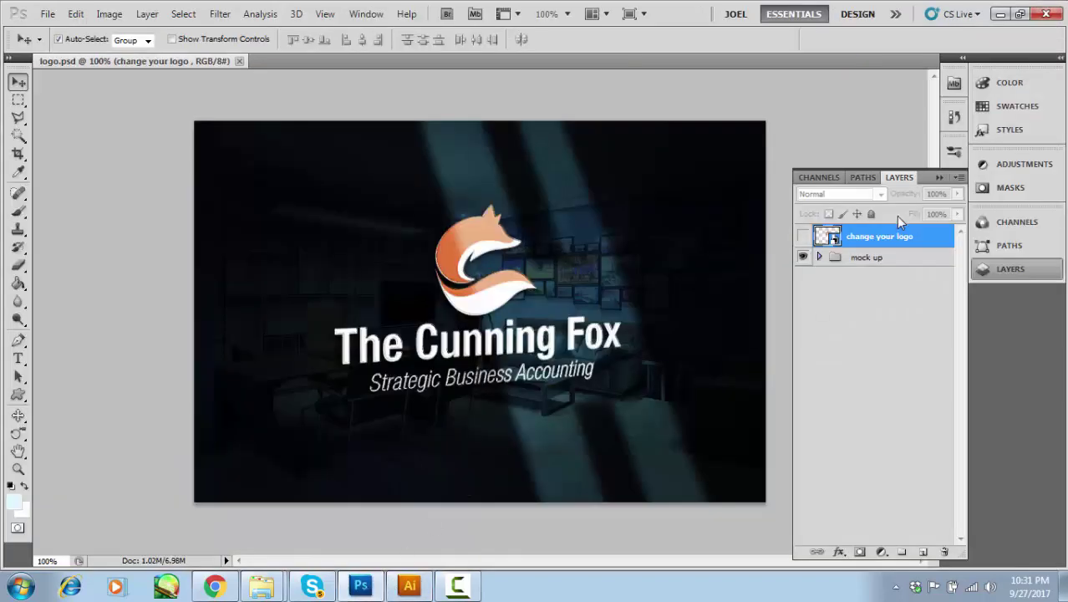
Open the 'change your logo' smart object contents and paste the knight logo as a smart object.
{"action": "double_click", "coordinate": [832, 239]}
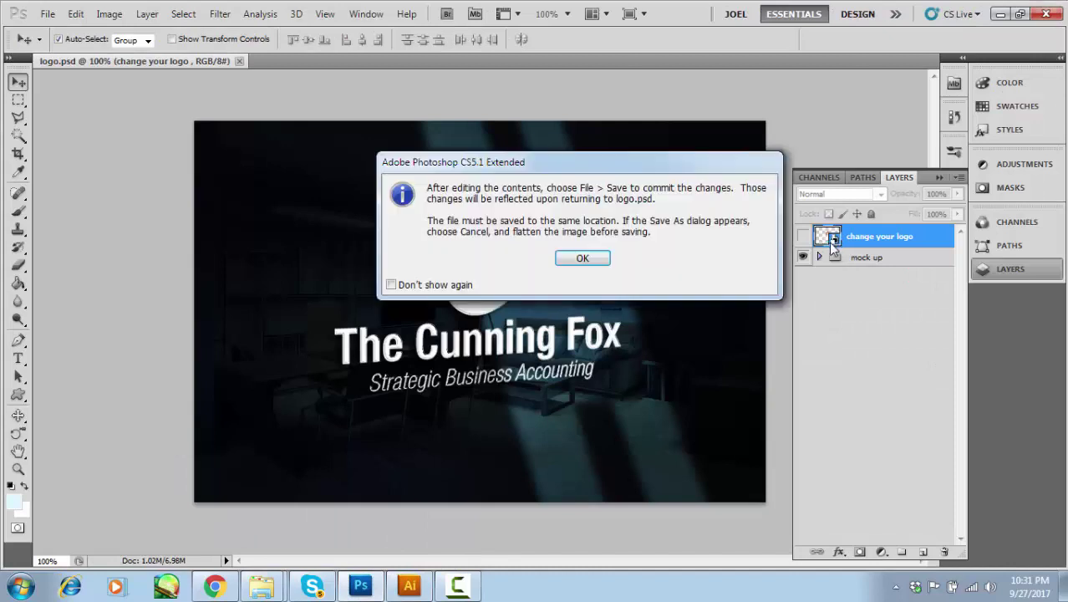
{"action": "left_click", "coordinate": [596, 256]}
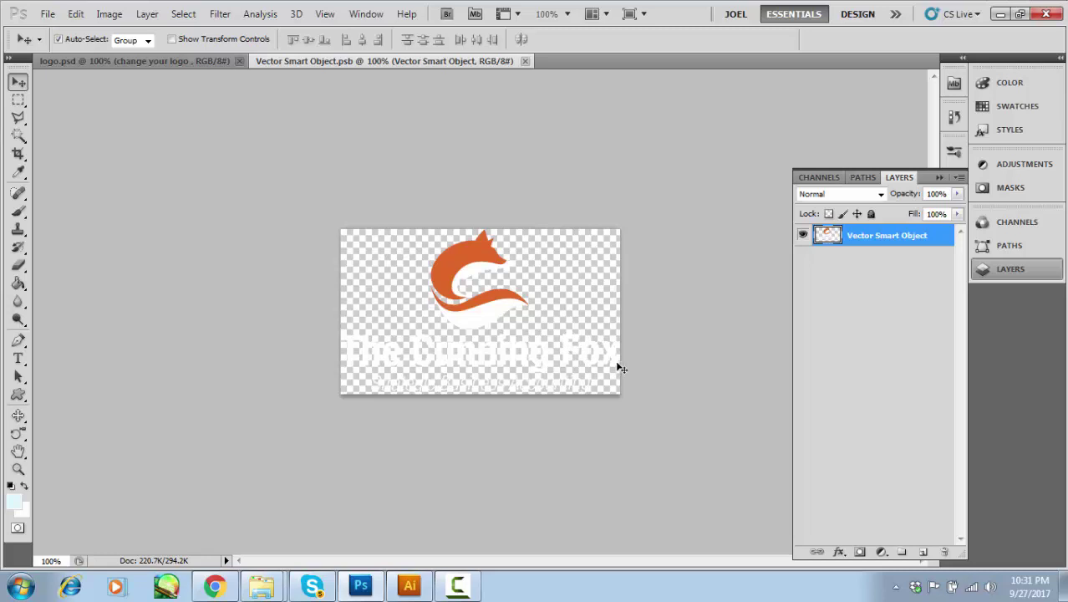
{"action": "key", "text": "ctrl+v"}
{"action": "left_click", "coordinate": [595, 189]}
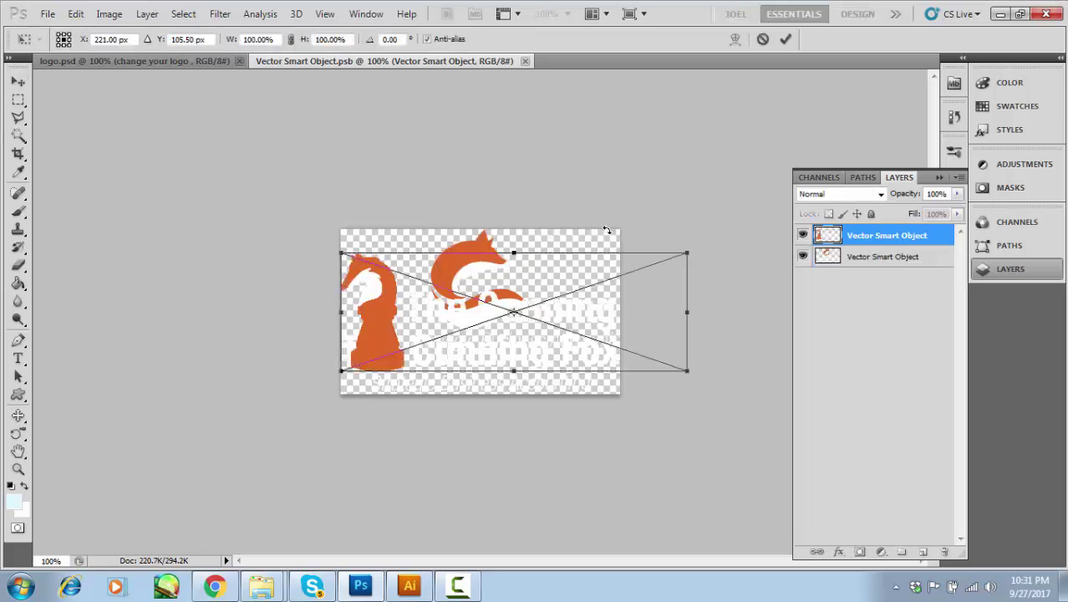
Scale the pasted knight logo to about 80%, position it, and hide the old fox layer.
{"action": "left_click_drag", "start_coordinate": [692, 376], "coordinate": [620, 361]}
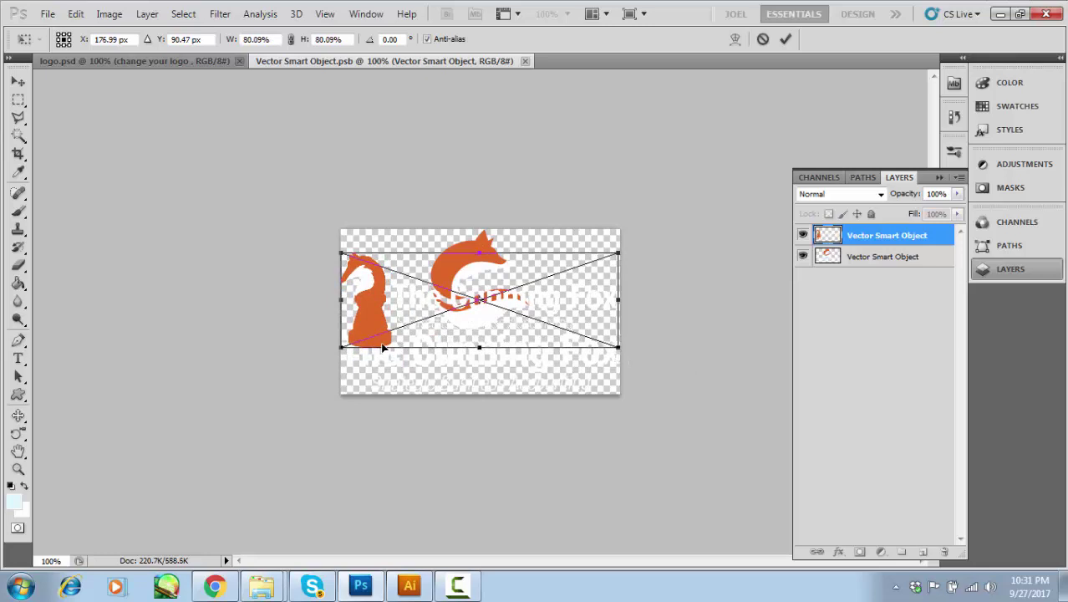
{"action": "left_click_drag", "start_coordinate": [340, 350], "coordinate": [347, 346]}
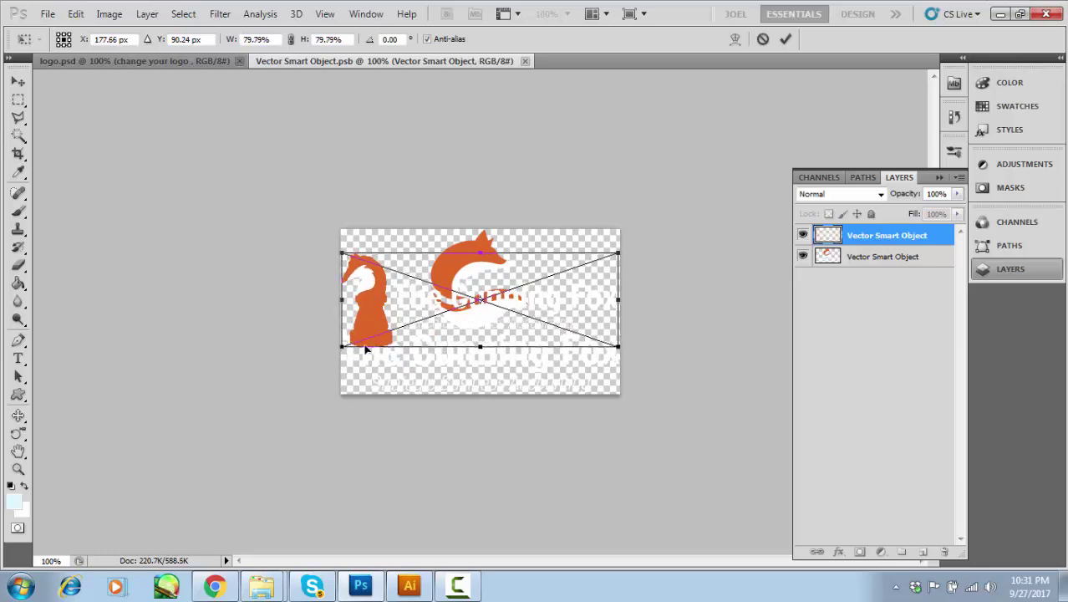
{"action": "left_click_drag", "start_coordinate": [473, 314], "coordinate": [474, 320]}
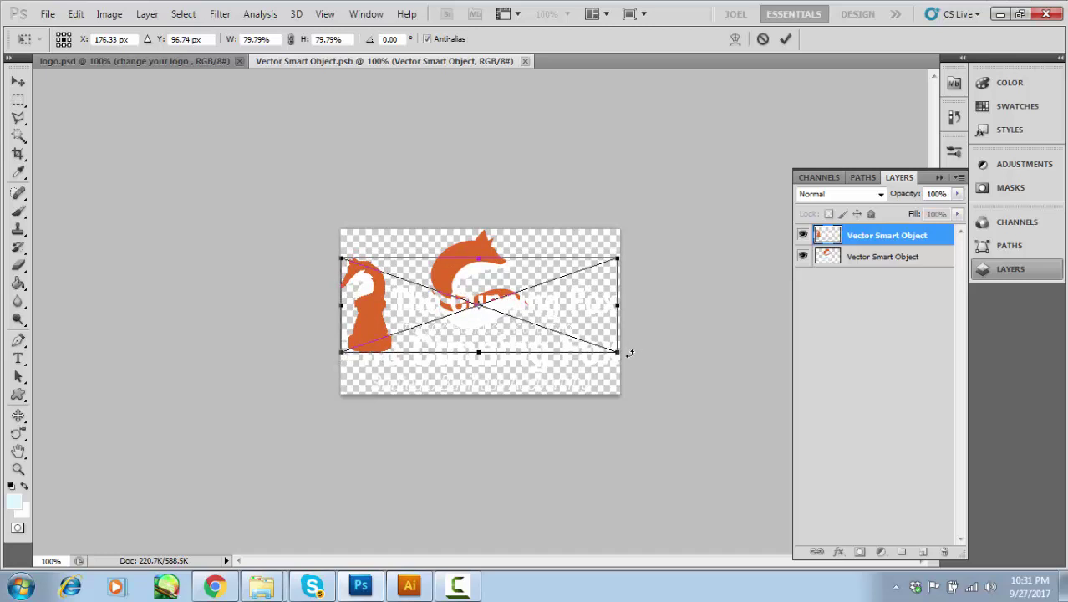
{"action": "left_click_drag", "start_coordinate": [622, 359], "coordinate": [623, 361]}
{"action": "key", "text": "Right"}
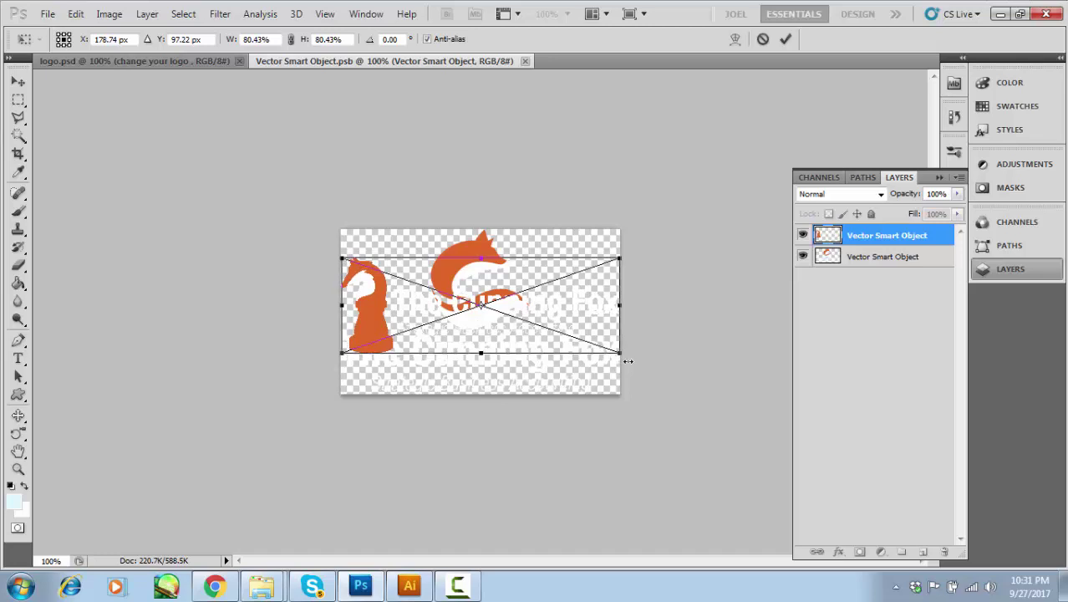
{"action": "key", "text": "Return"}
{"action": "left_click", "coordinate": [803, 257]}
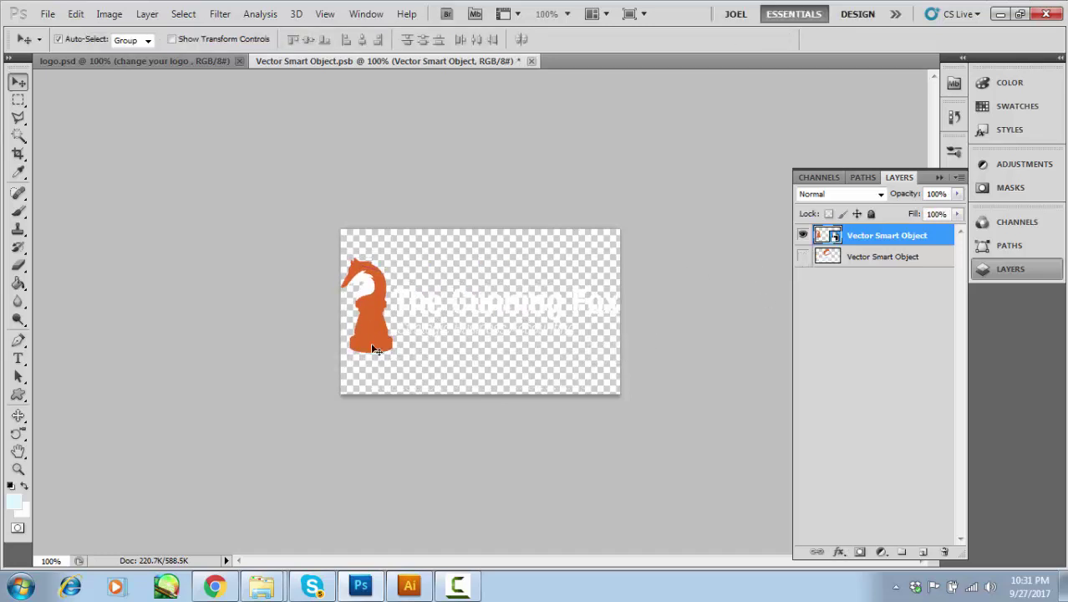
Close Vector Smart Object.psb and save the changes back into logo.psd.
{"action": "left_click", "coordinate": [533, 64]}
{"action": "left_click", "coordinate": [459, 236]}
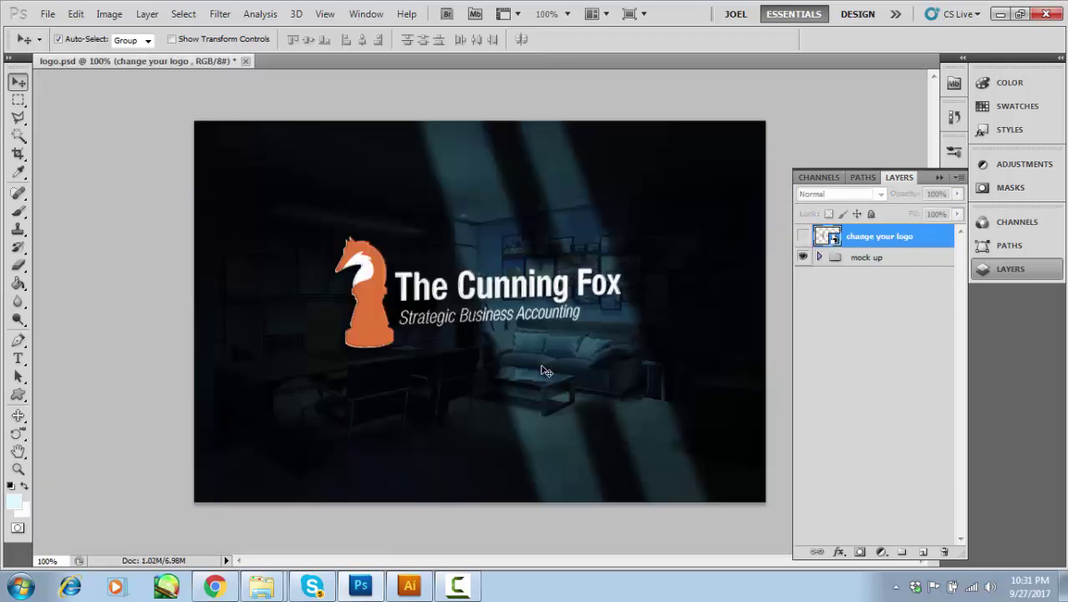